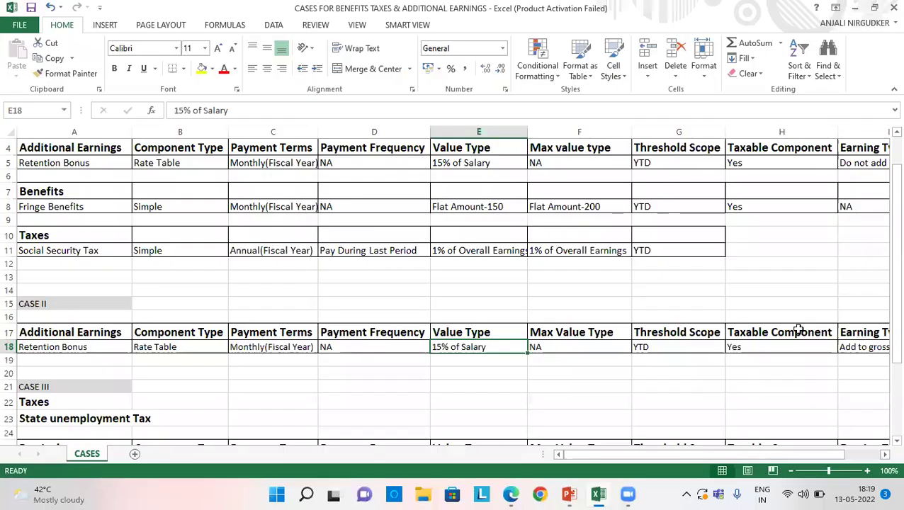
# - Examine the Case I Retention Bonus row across all its settings, from component type and payment terms to taxable component and earning type
pyautogui.scroll(1, 107, 277)
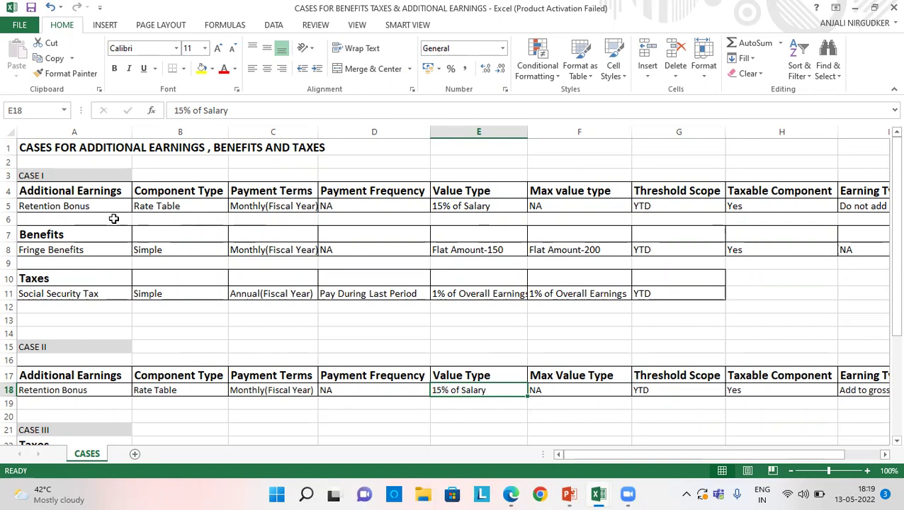
pyautogui.click(74, 205)
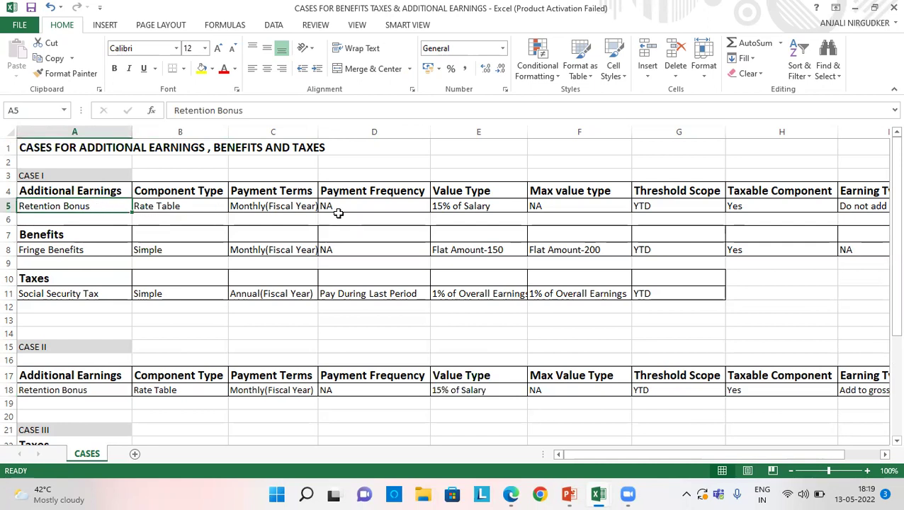
pyautogui.press('Right')
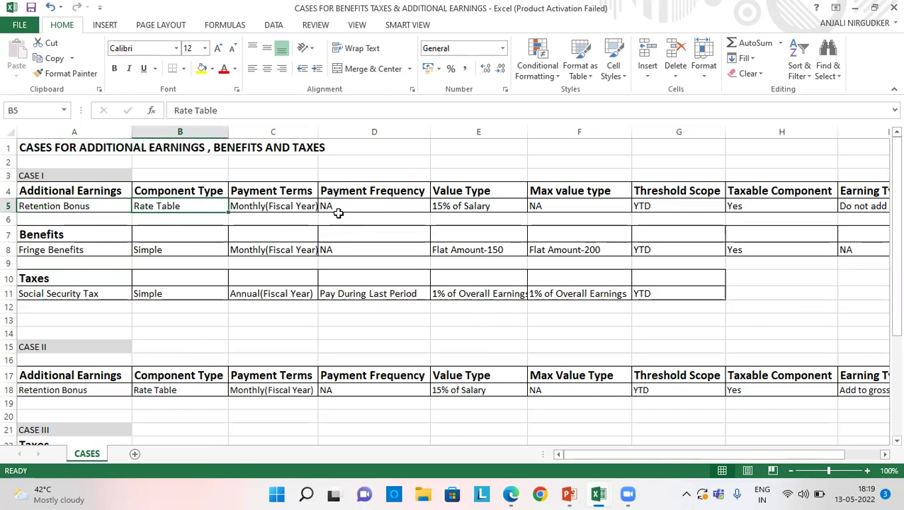
pyautogui.press('Right')
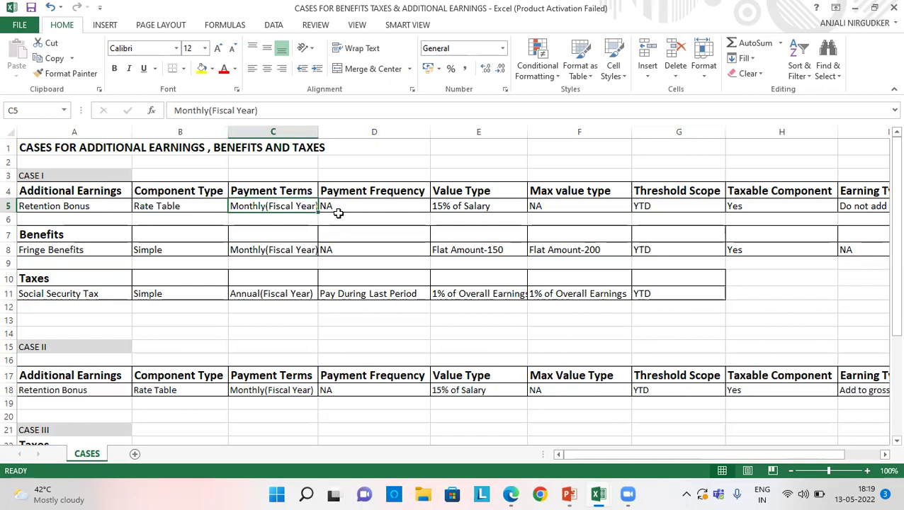
pyautogui.press('Right')
pyautogui.press('Right')
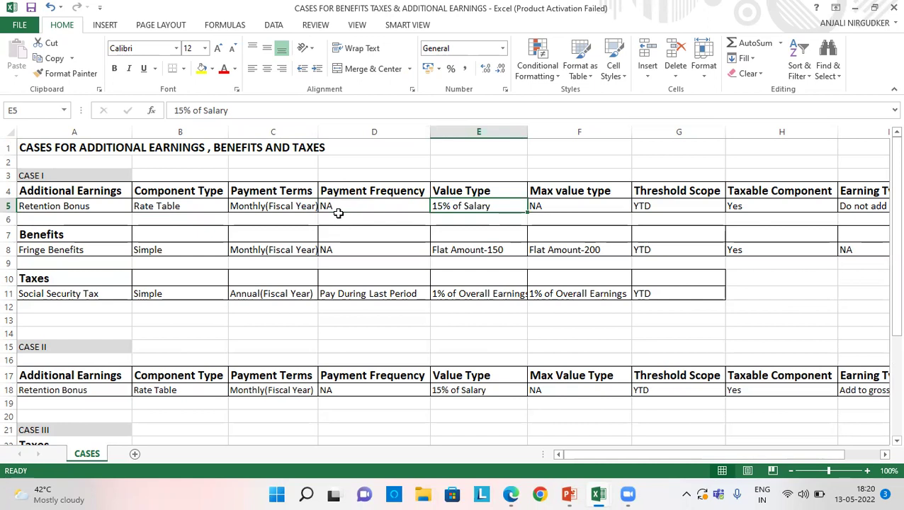
pyautogui.press('Right')
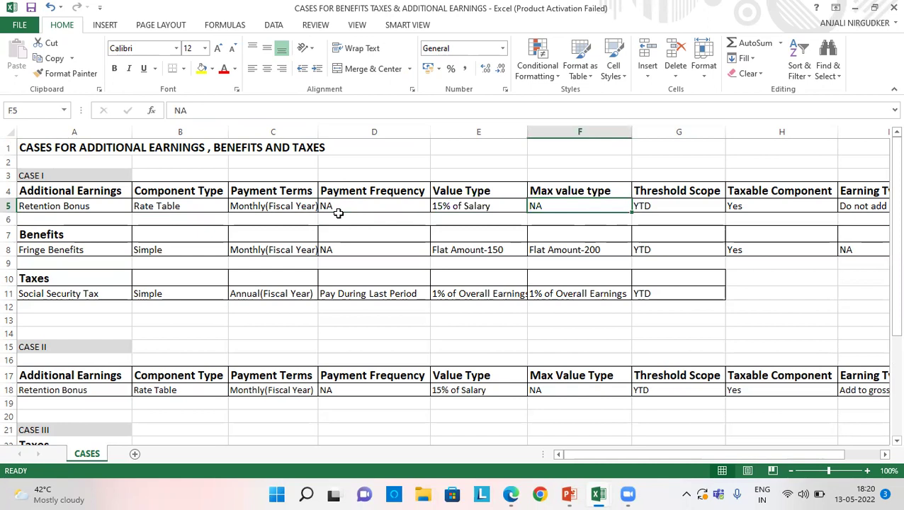
pyautogui.press('Right')
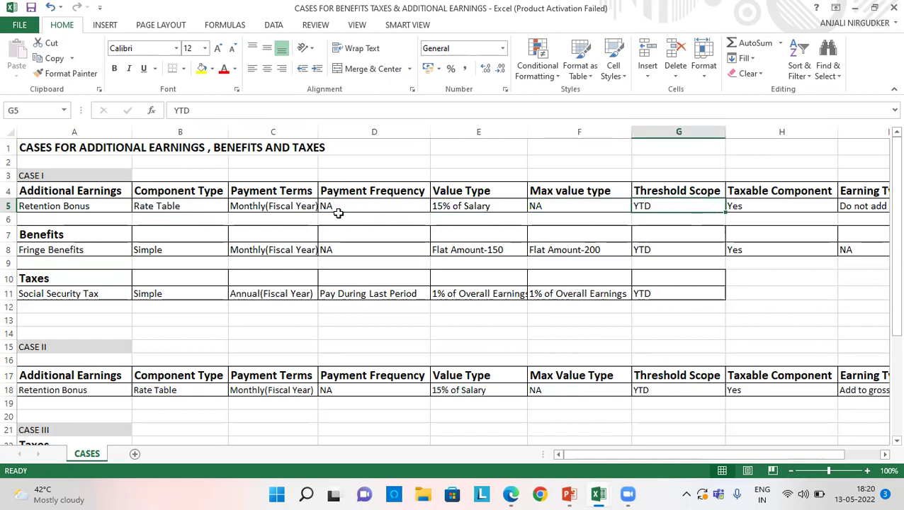
pyautogui.press('Right')
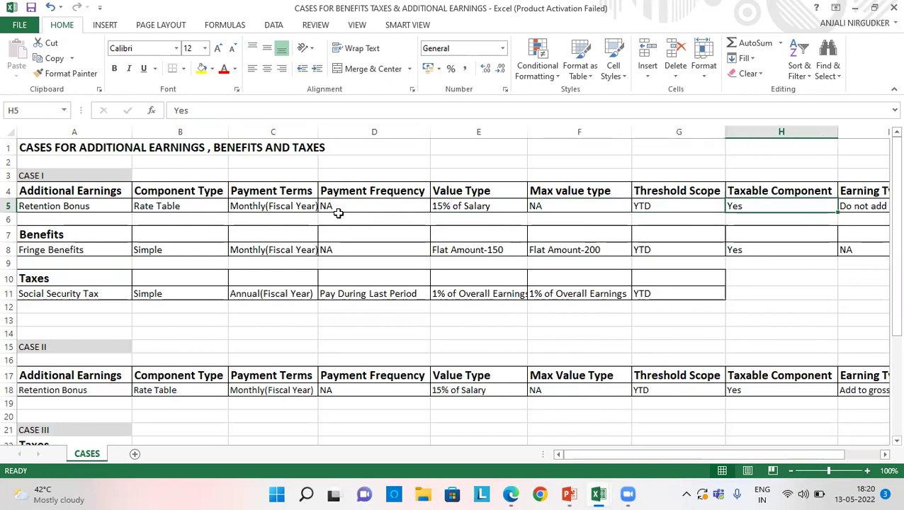
pyautogui.press('Up')
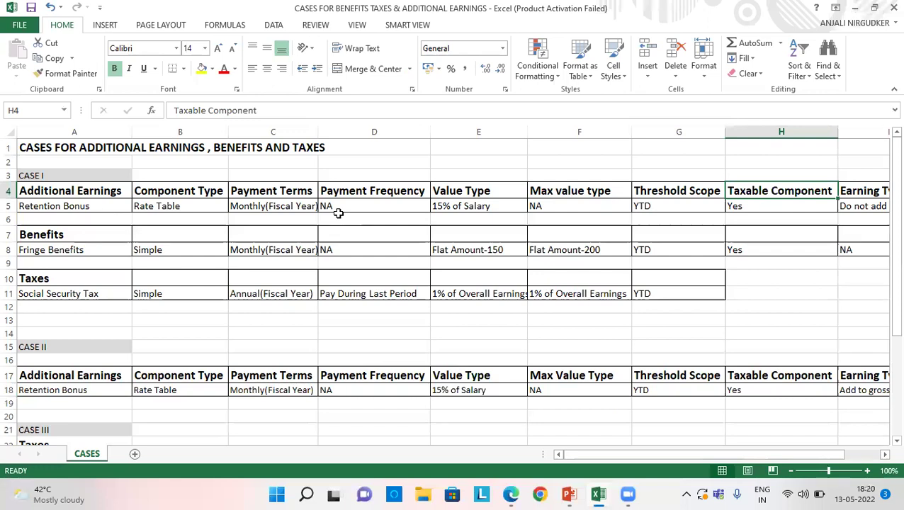
pyautogui.press('Down')
pyautogui.press('Right')
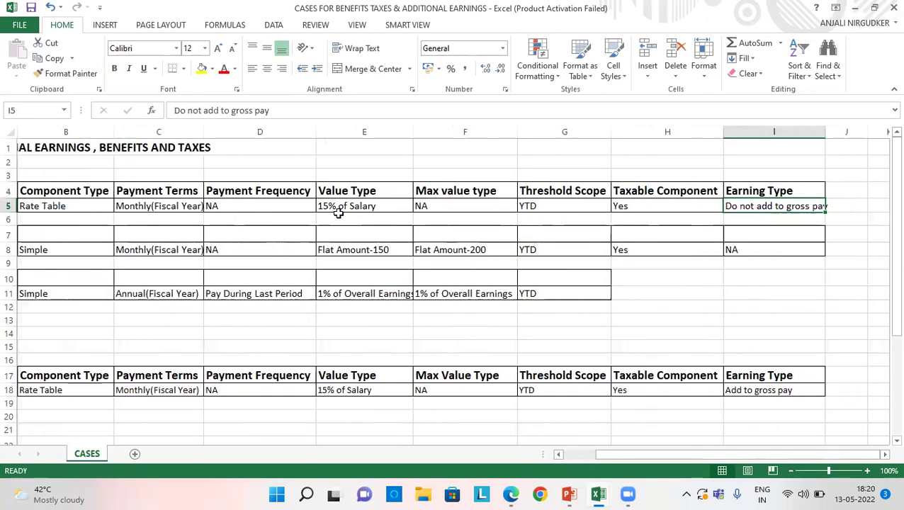
pyautogui.press('Up')
pyautogui.press('Down')
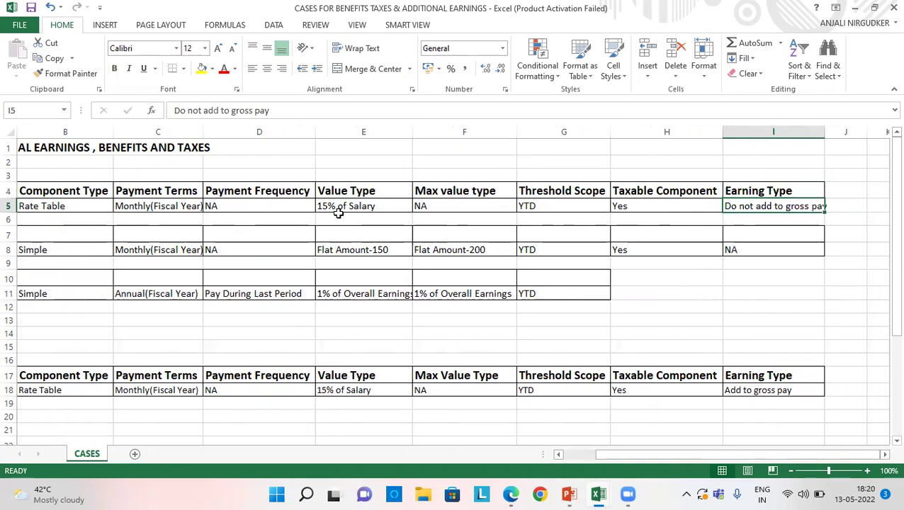
# - Examine the Case I Fringe Benefits row, covering component type, payment terms, value type, maximum value type, threshold scope, taxable component and earning type
pyautogui.press('Left')
pyautogui.press('Left')
pyautogui.press('Left')
pyautogui.press('Left')
pyautogui.press('Left')
pyautogui.press('Left')
pyautogui.press('Left')
pyautogui.press('Left')
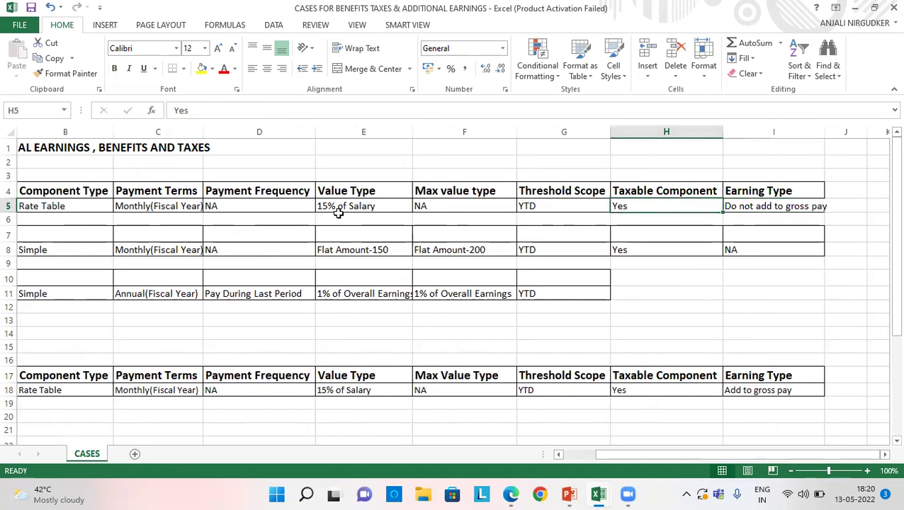
pyautogui.press('Down')
pyautogui.press('Down')
pyautogui.press('Down')
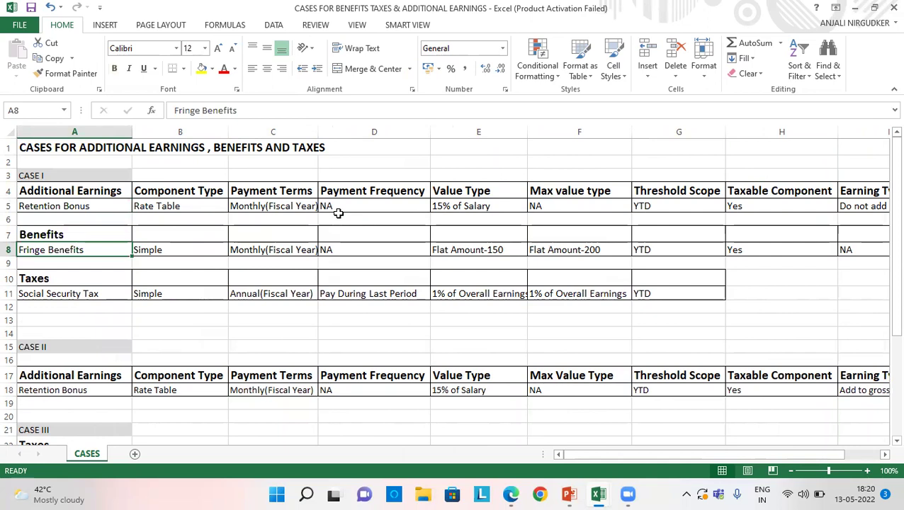
pyautogui.press('Right')
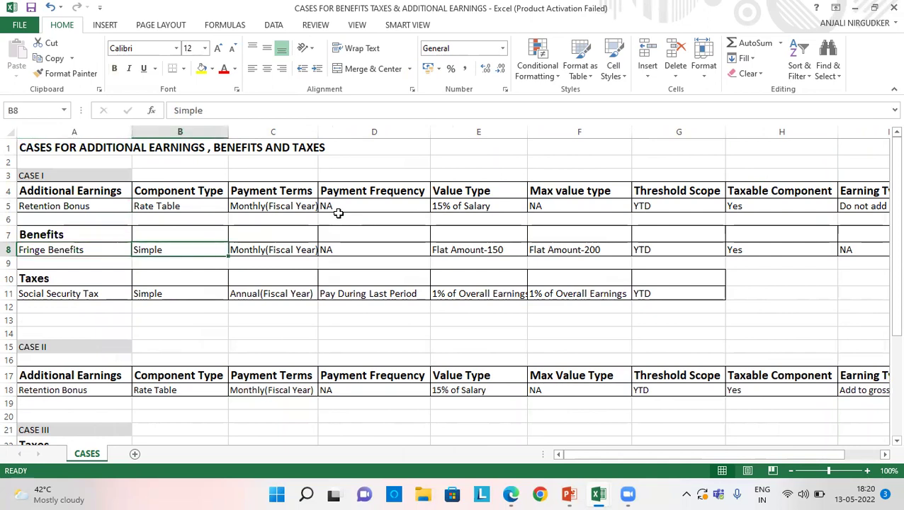
pyautogui.press('Right')
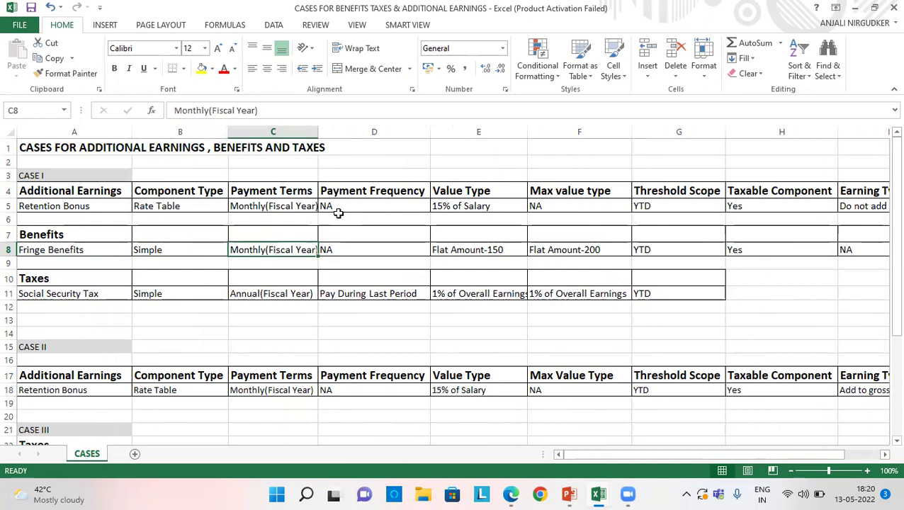
pyautogui.press('Right')
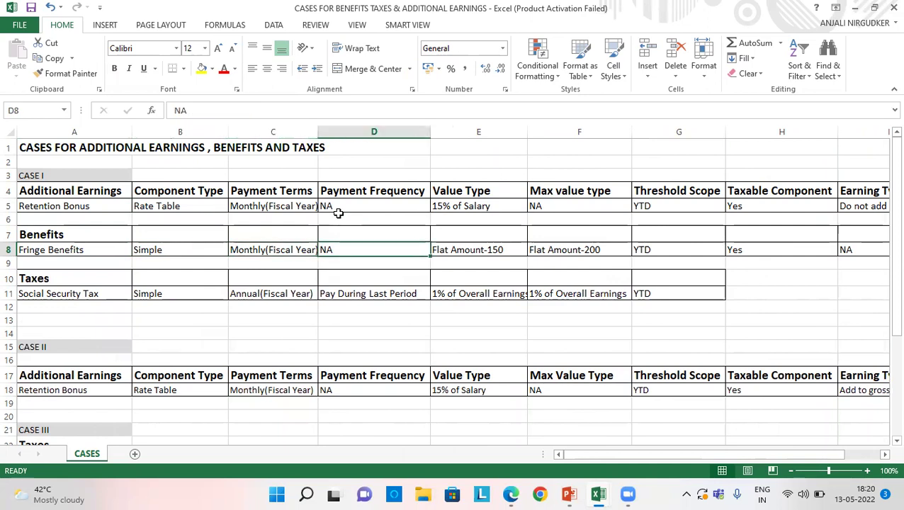
pyautogui.press('Right')
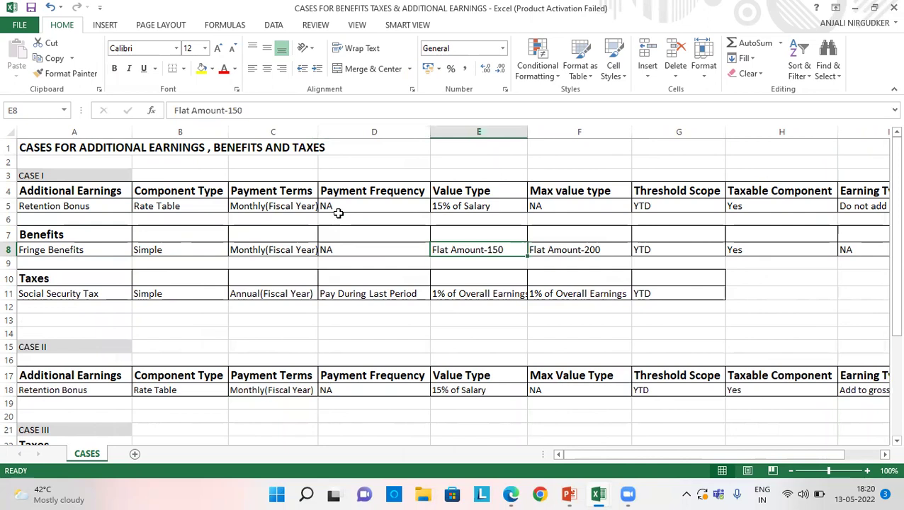
pyautogui.press('Right')
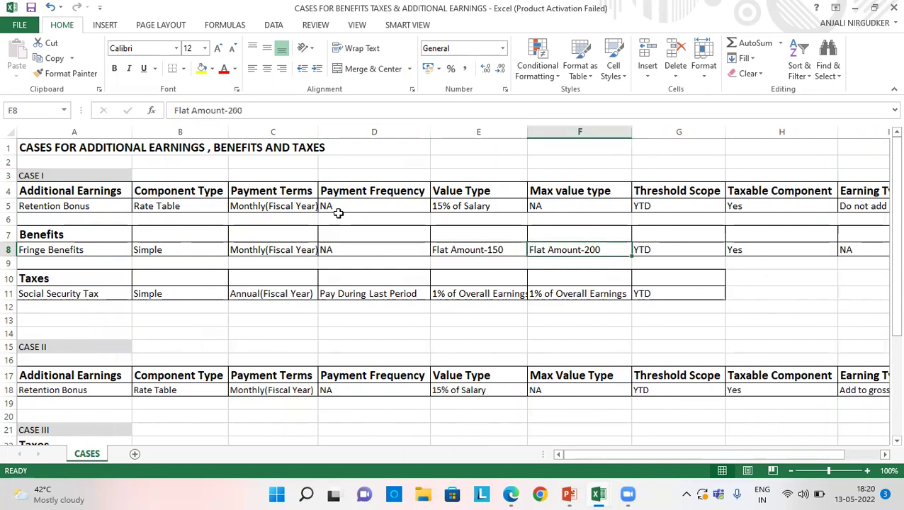
pyautogui.press('Right')
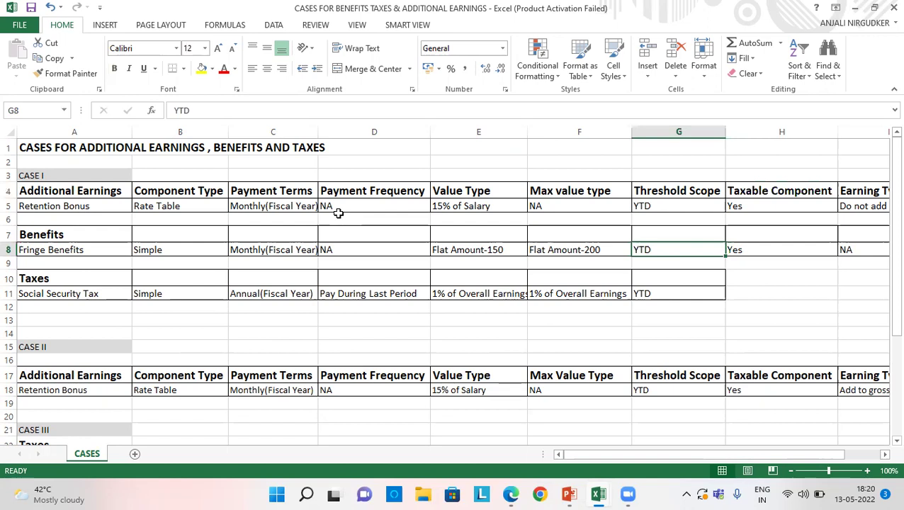
pyautogui.press('Left')
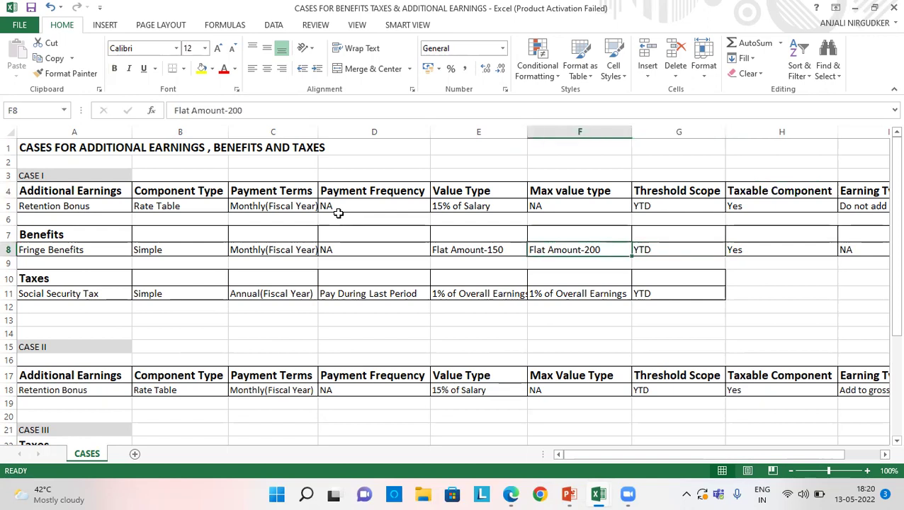
pyautogui.press('Right')
pyautogui.press('Right')
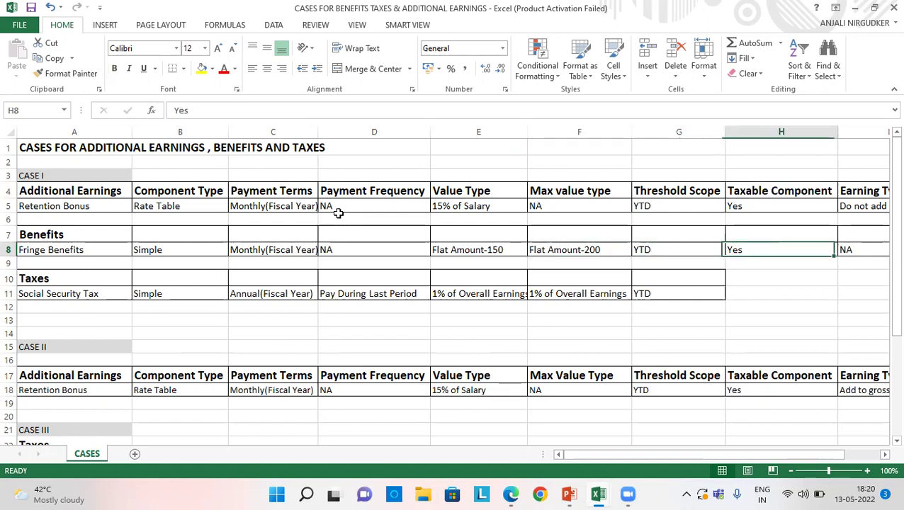
pyautogui.press('Right')
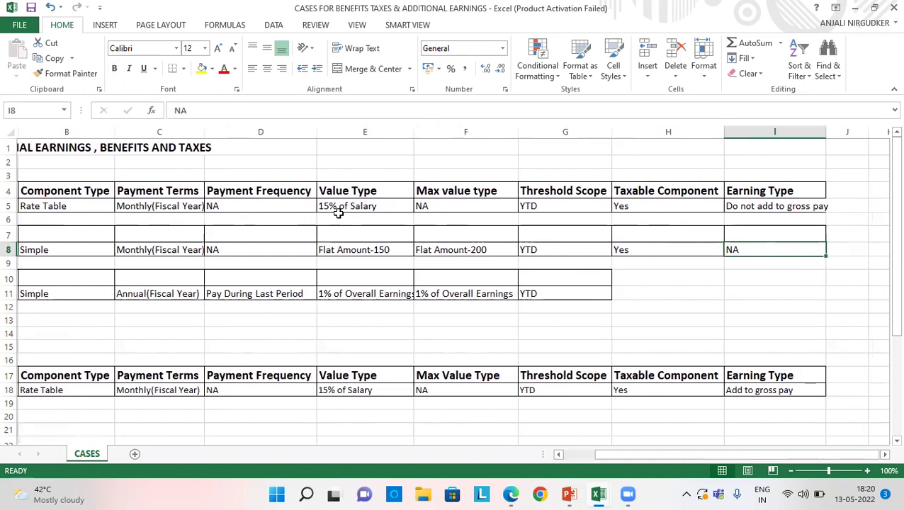
# - Examine the Case I Social Security Tax row, covering component type, payment terms, payment frequency, value type, maximum value type and threshold scope
pyautogui.press('Down')
pyautogui.press('Down')
pyautogui.press('Left')
pyautogui.press('Left')
pyautogui.press('Left')
pyautogui.press('Left')
pyautogui.press('Left')
pyautogui.press('Left')
pyautogui.press('Left')
pyautogui.press('Left')
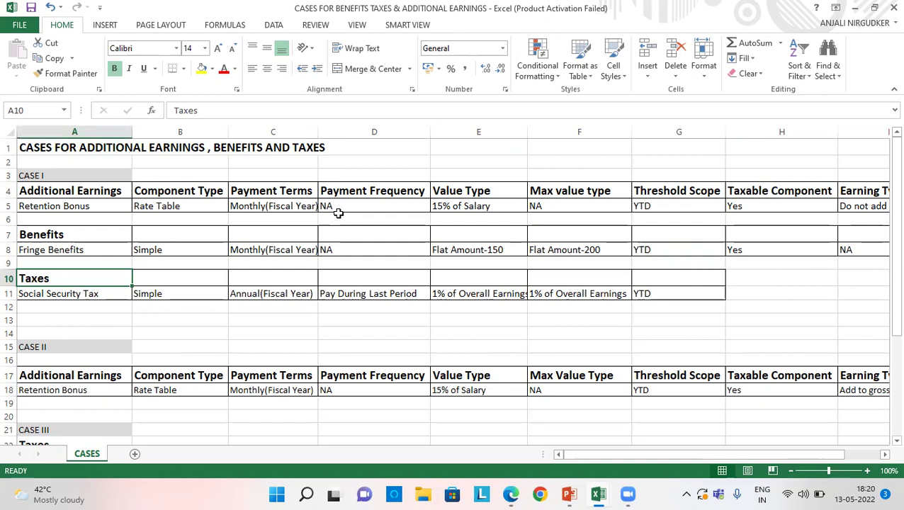
pyautogui.press('Down')
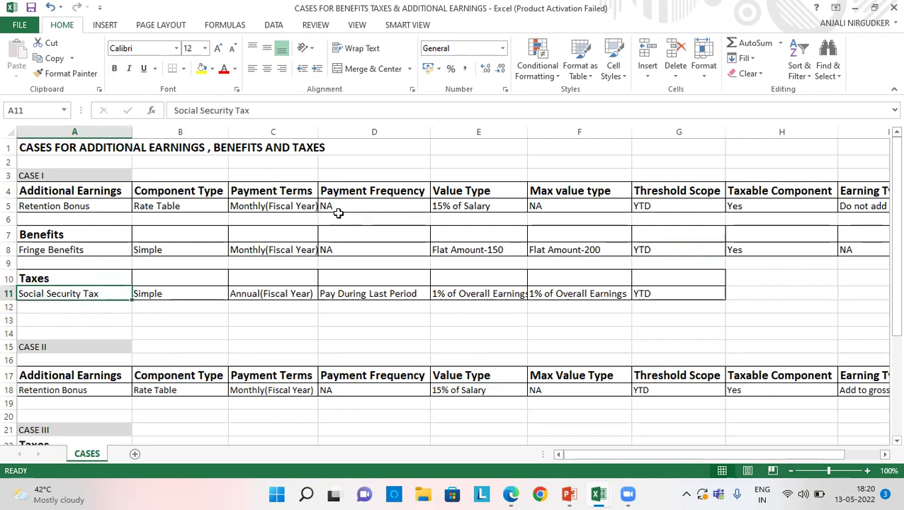
pyautogui.press('Right')
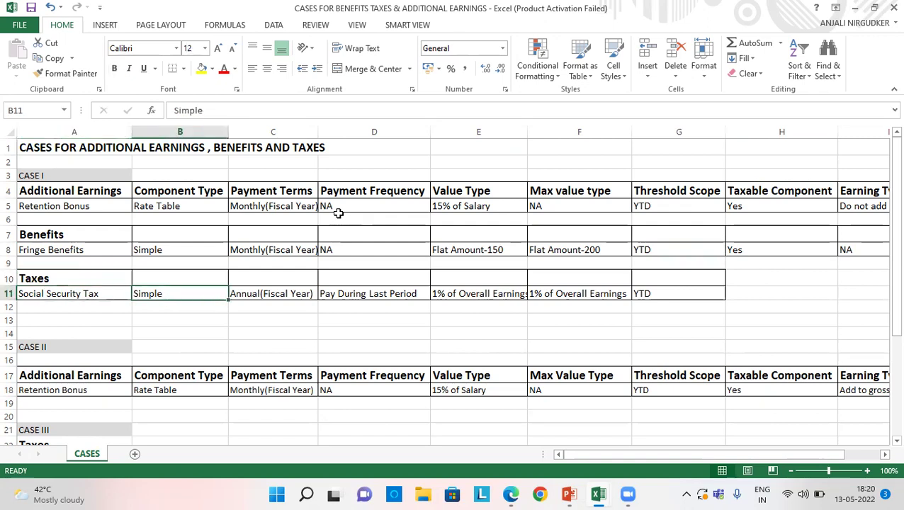
pyautogui.press('Right')
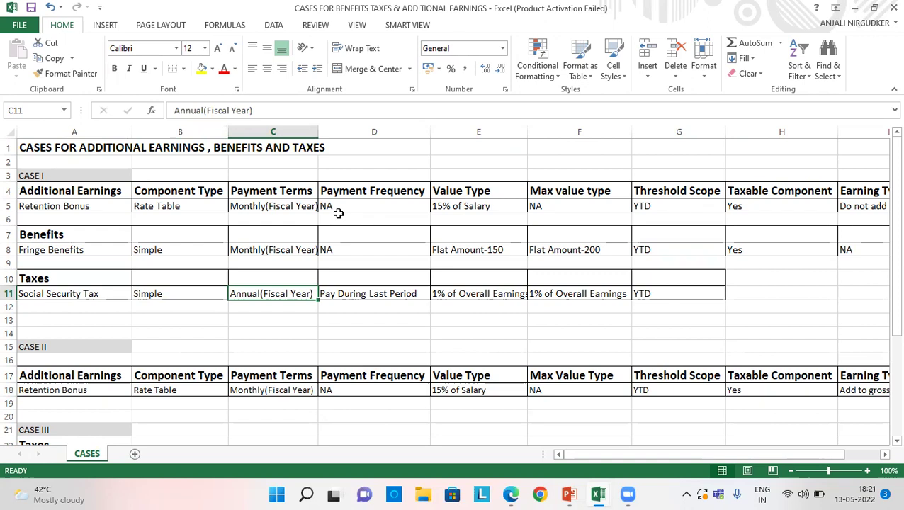
pyautogui.press('Right')
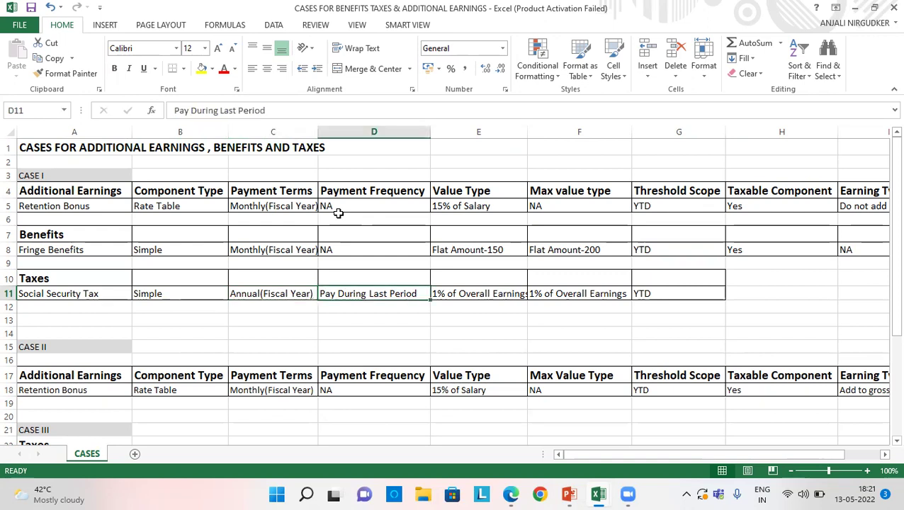
pyautogui.press('Right')
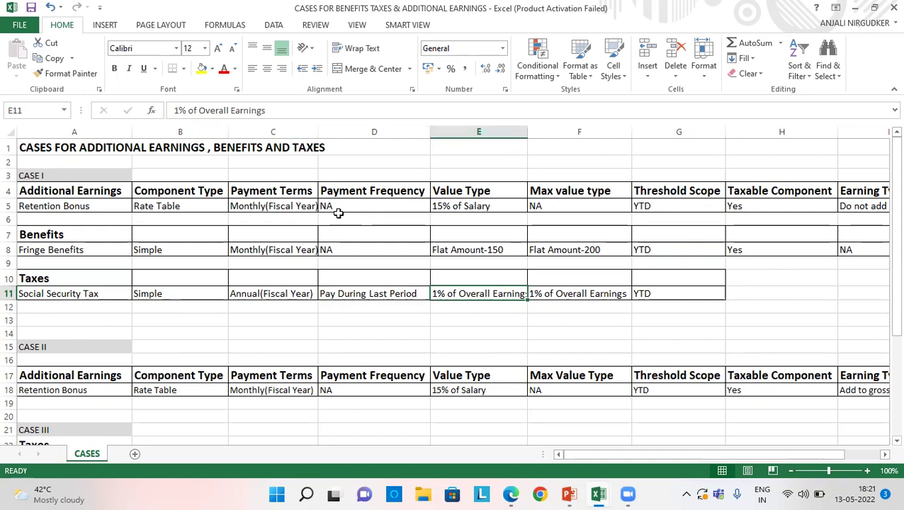
pyautogui.press('Right')
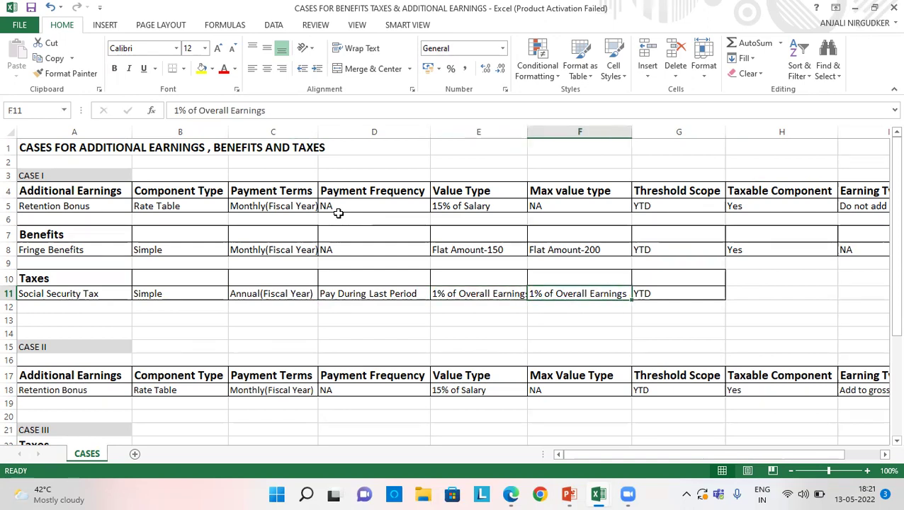
pyautogui.press('Right')
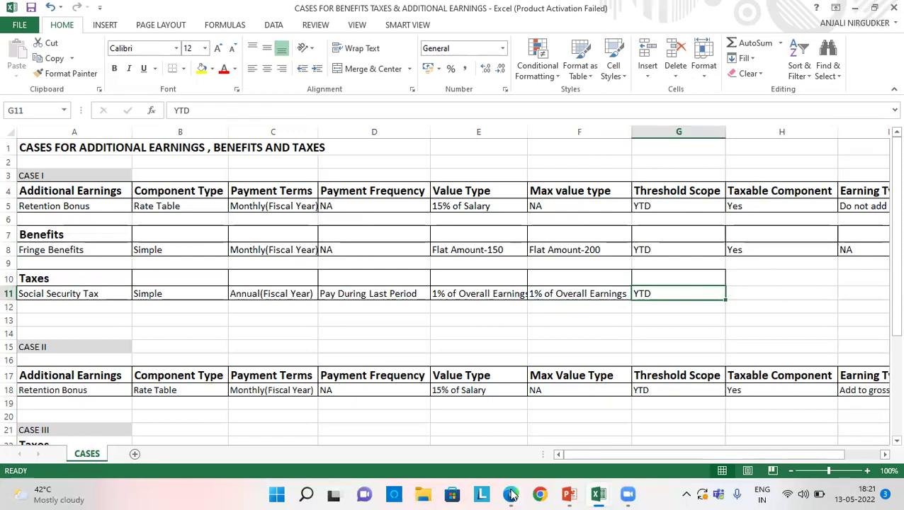
# - Switch to EPM Cloud in the Edge browser and open the Fringe Benefits component from the Workforce configuration's Benefits and Taxes
pyautogui.moveTo(511, 494)
pyautogui.click(501, 428)
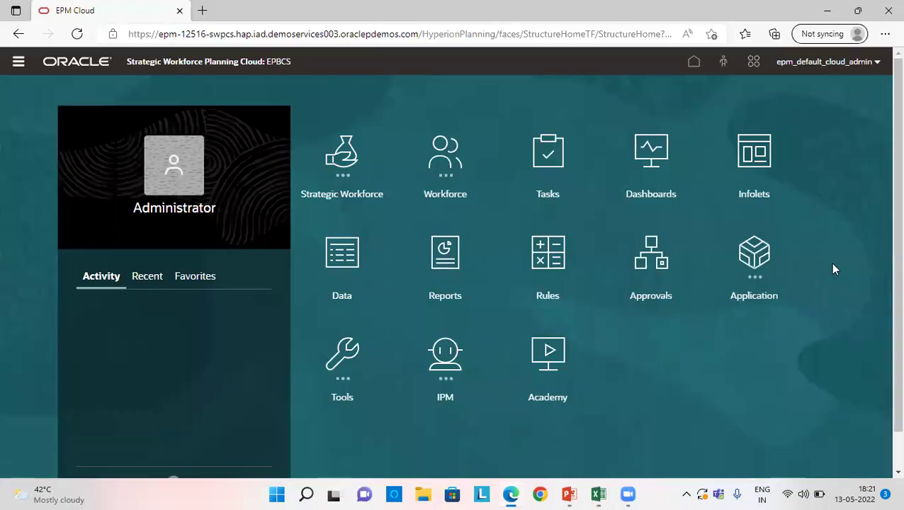
pyautogui.click(755, 267)
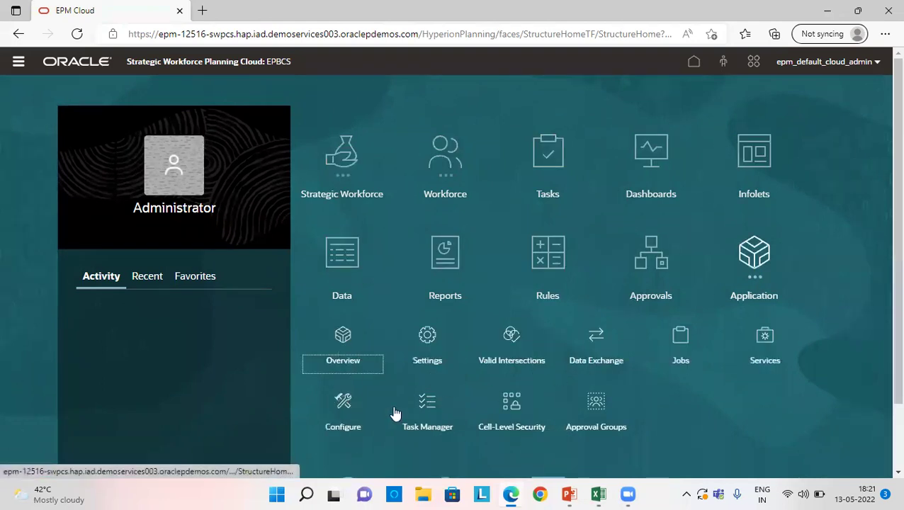
pyautogui.click(343, 405)
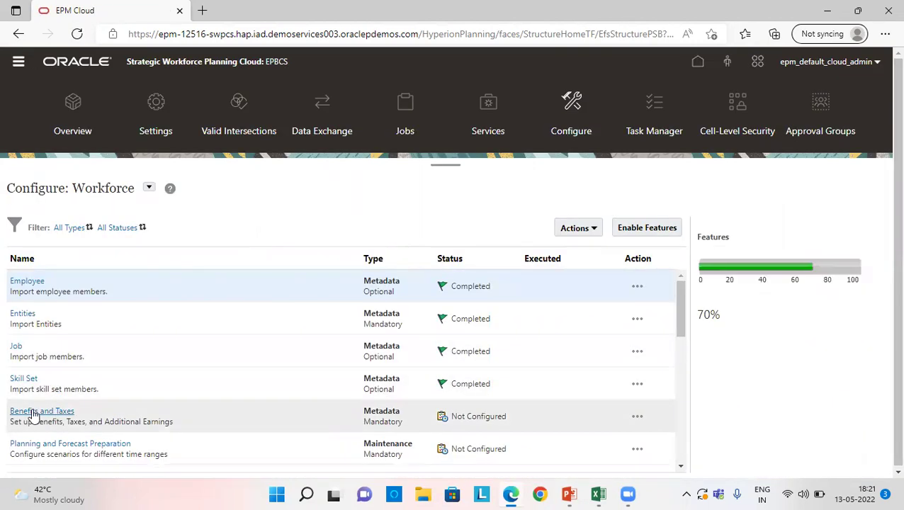
pyautogui.click(33, 414)
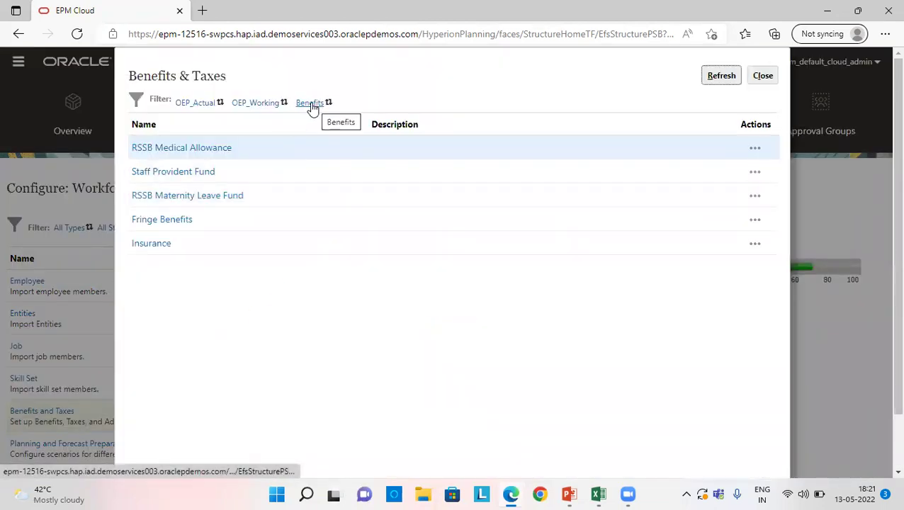
pyautogui.click(161, 221)
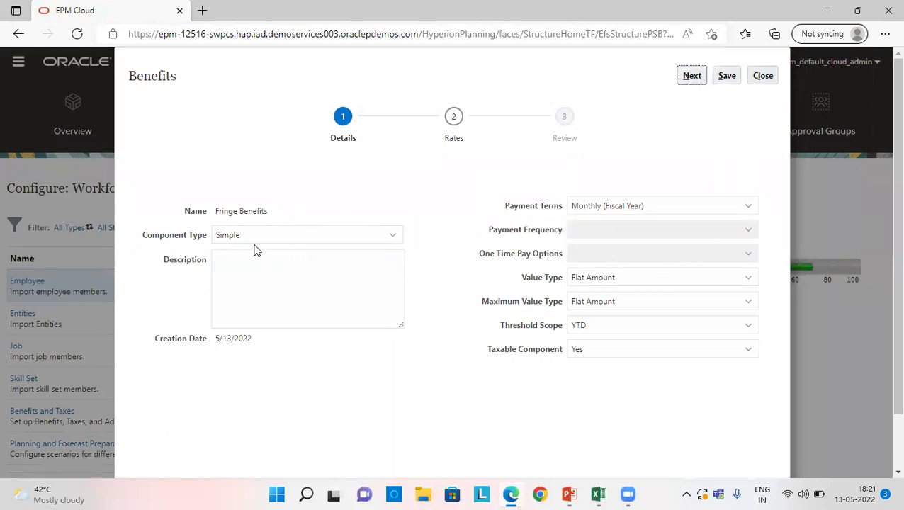
# - Review the Fringe Benefits rates and thresholds by year and month for FY22, and close the component
pyautogui.click(694, 78)
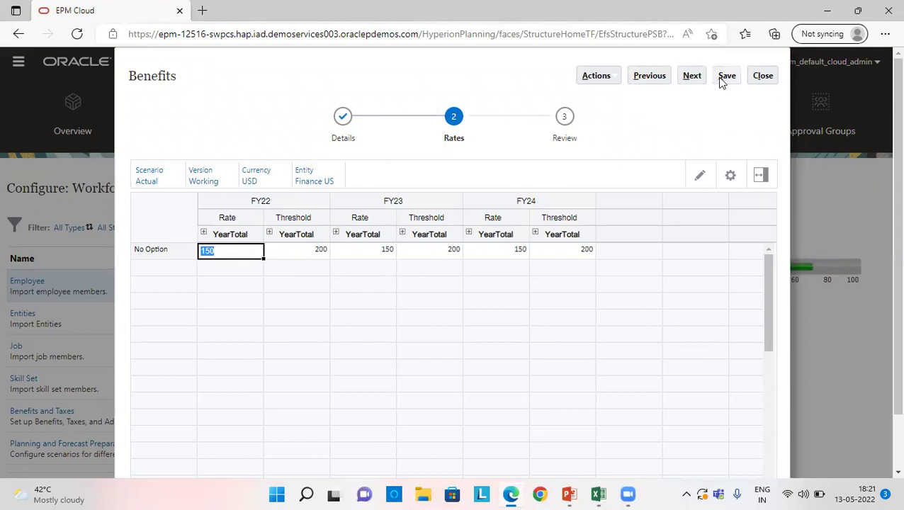
pyautogui.click(698, 79)
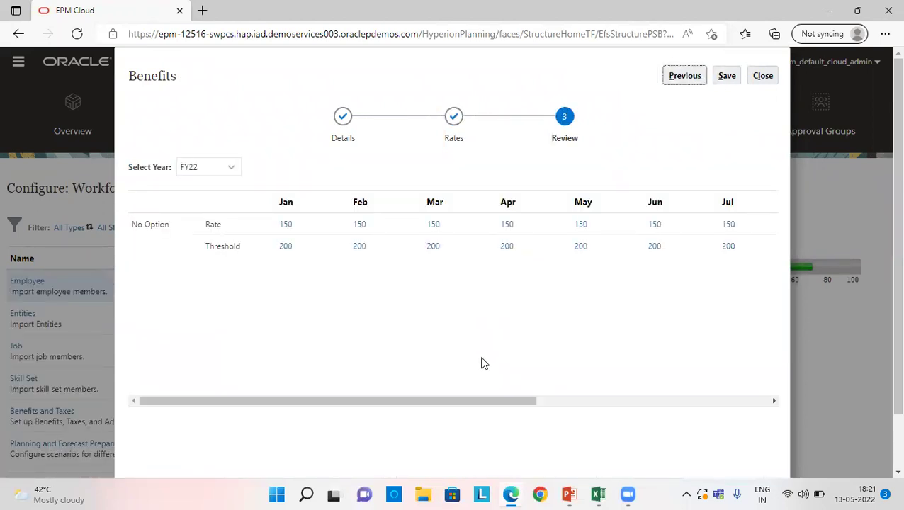
pyautogui.moveTo(473, 401); pyautogui.dragTo(619, 401)
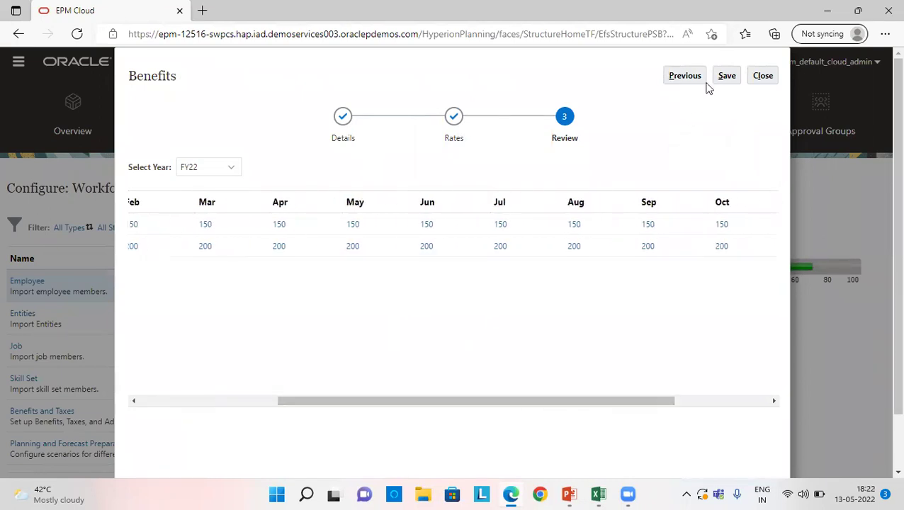
pyautogui.click(765, 77)
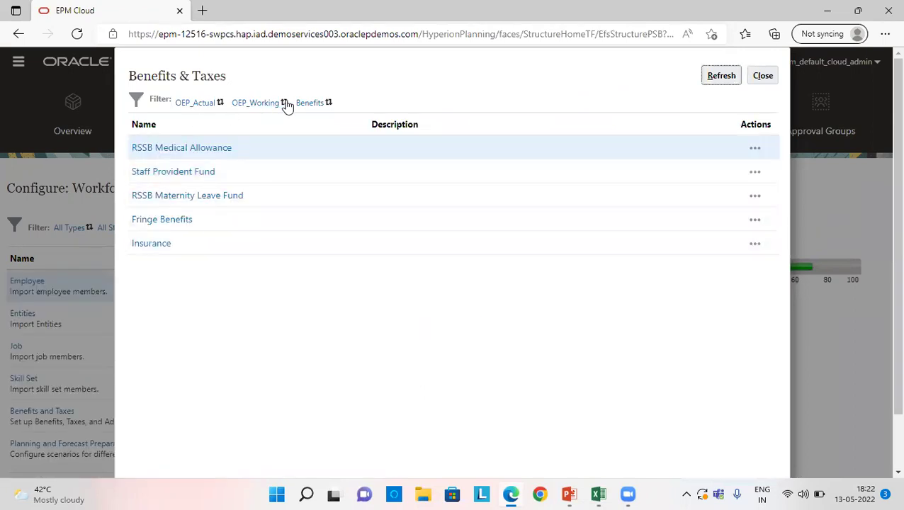
# - Check the component types offered by the Benefits & Taxes filter, leave the filter unapplied, and return to the Workforce configuration
pyautogui.click(309, 105)
pyautogui.click(405, 293)
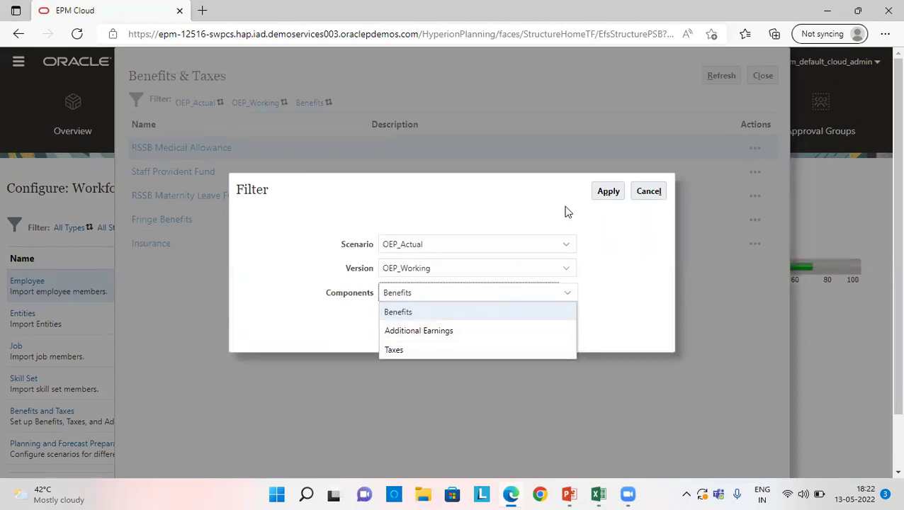
pyautogui.click(649, 192)
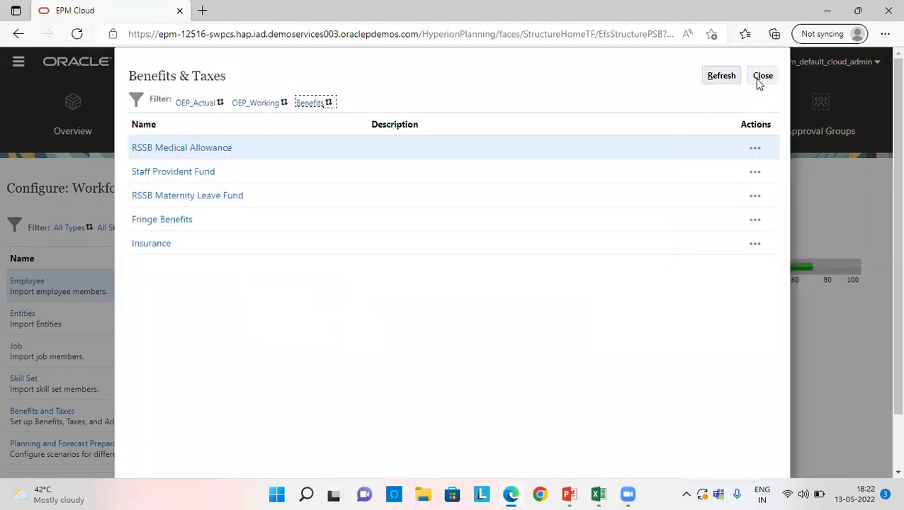
pyautogui.click(761, 77)
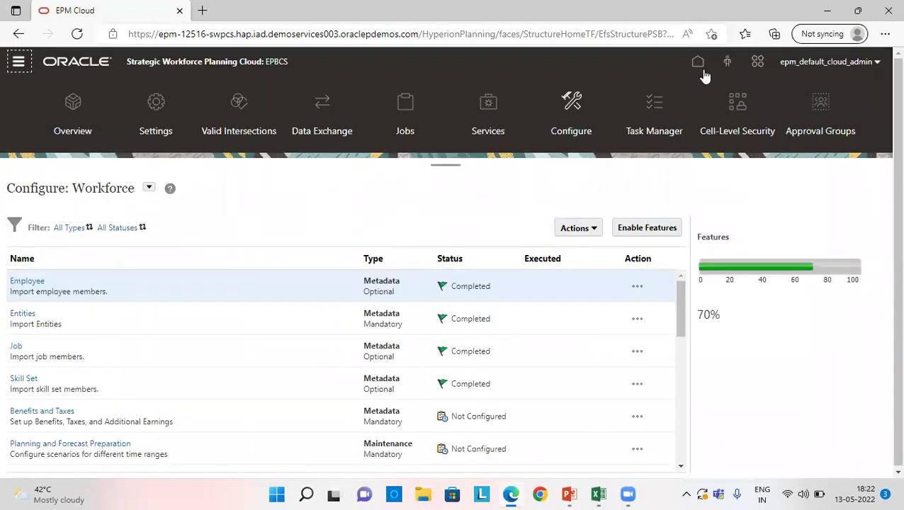
# - Go to Compensation Planning under Workforce from the home page and open the default assumptions by job
pyautogui.click(698, 63)
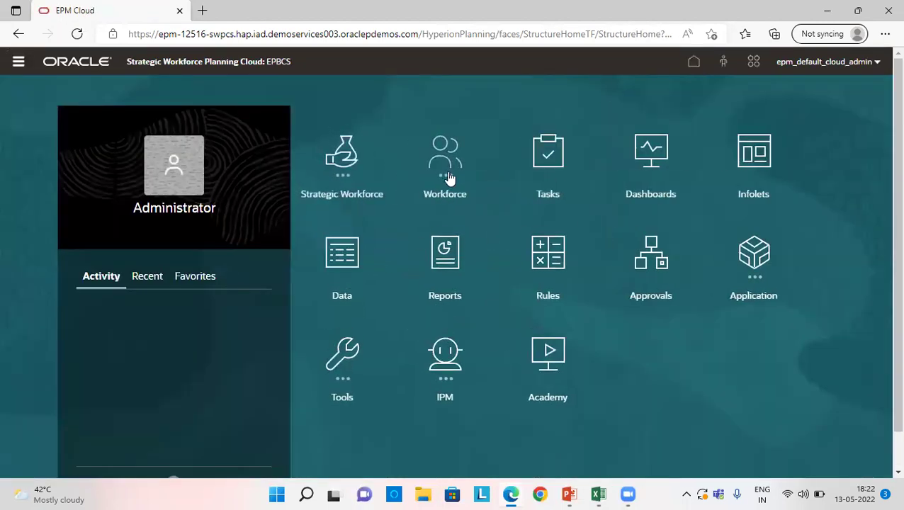
pyautogui.click(447, 175)
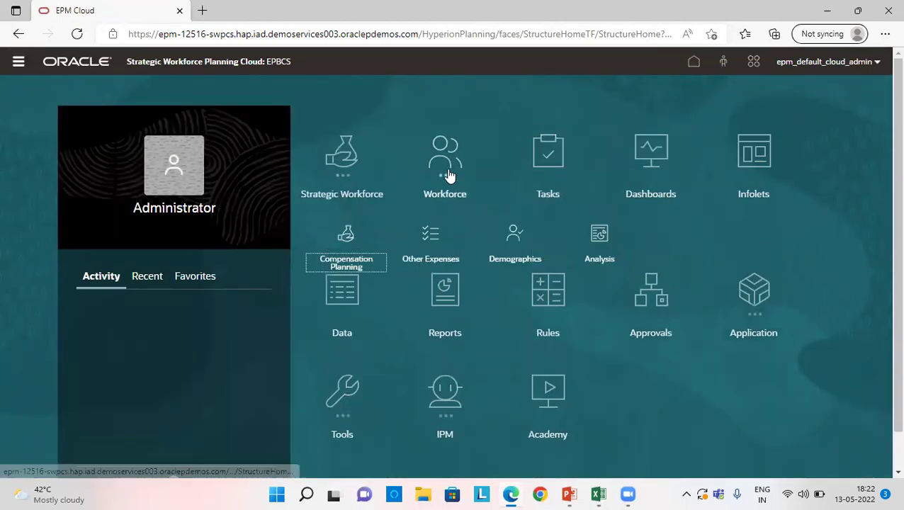
pyautogui.click(346, 266)
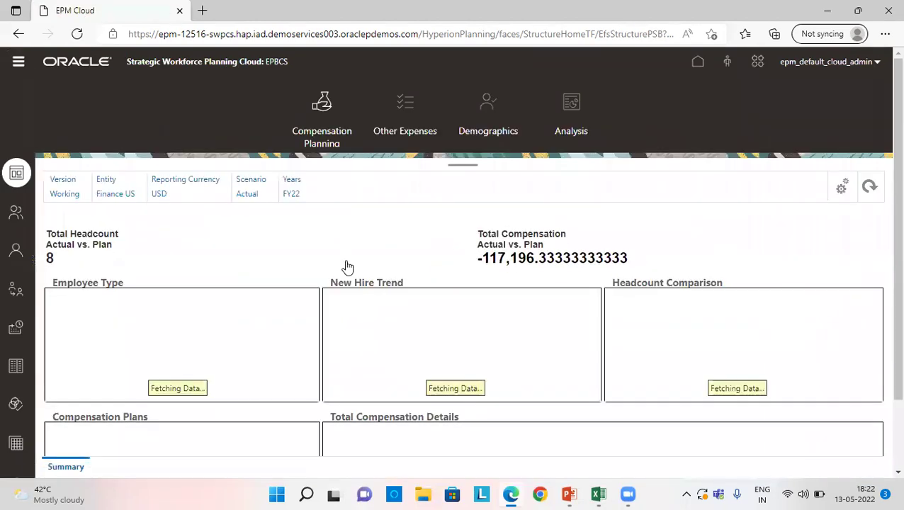
pyautogui.click(18, 371)
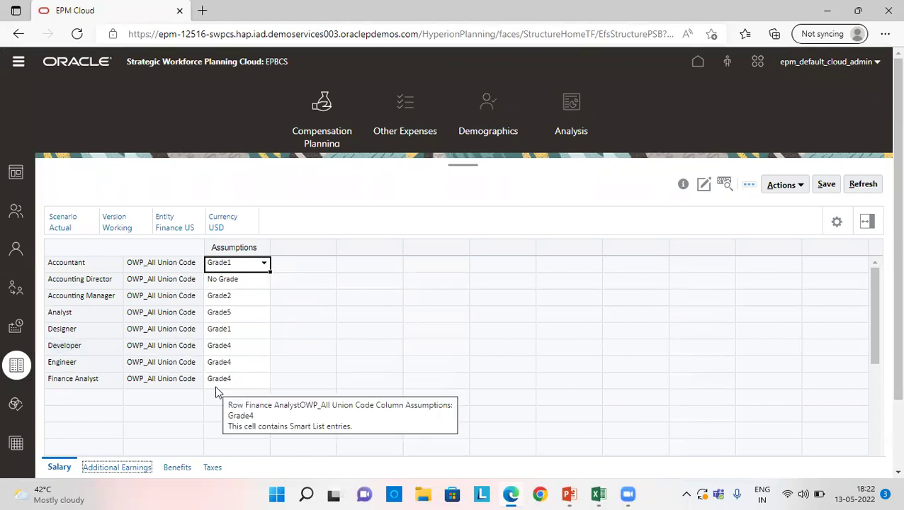
# - Examine the default Additional Earnings assumptions and options for the Developer, Engineer and Finance Analyst jobs
pyautogui.click(149, 453)
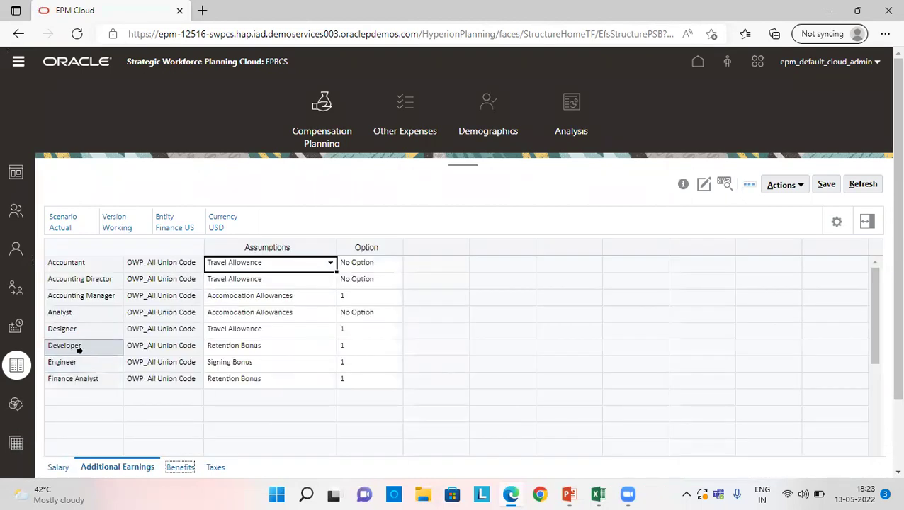
pyautogui.click(235, 351)
pyautogui.click(80, 364)
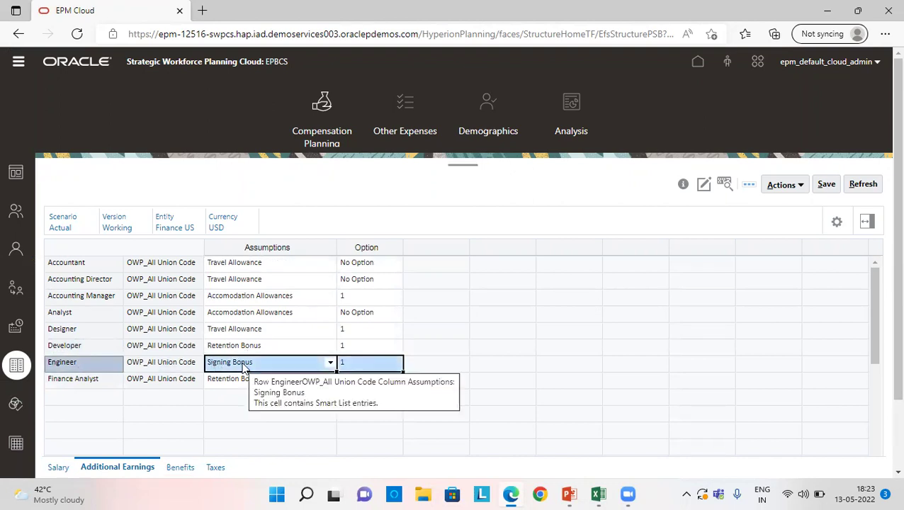
pyautogui.click(78, 381)
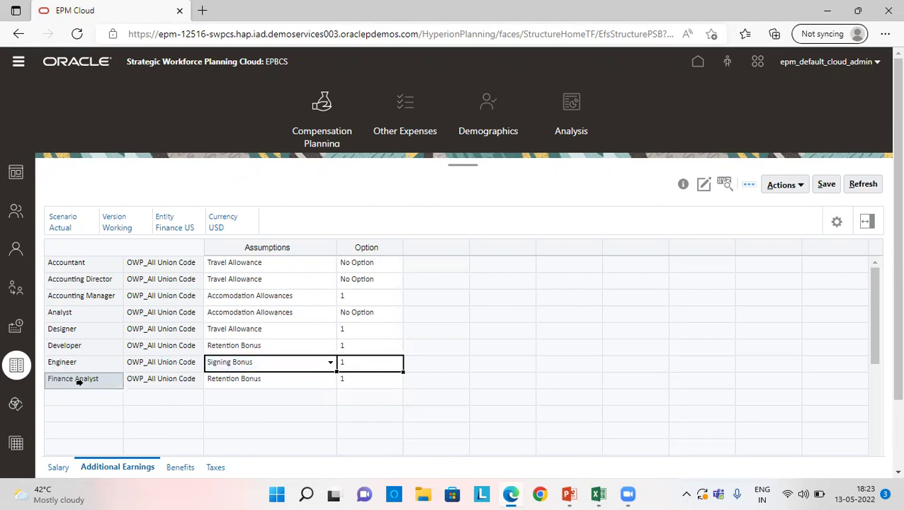
pyautogui.click(253, 383)
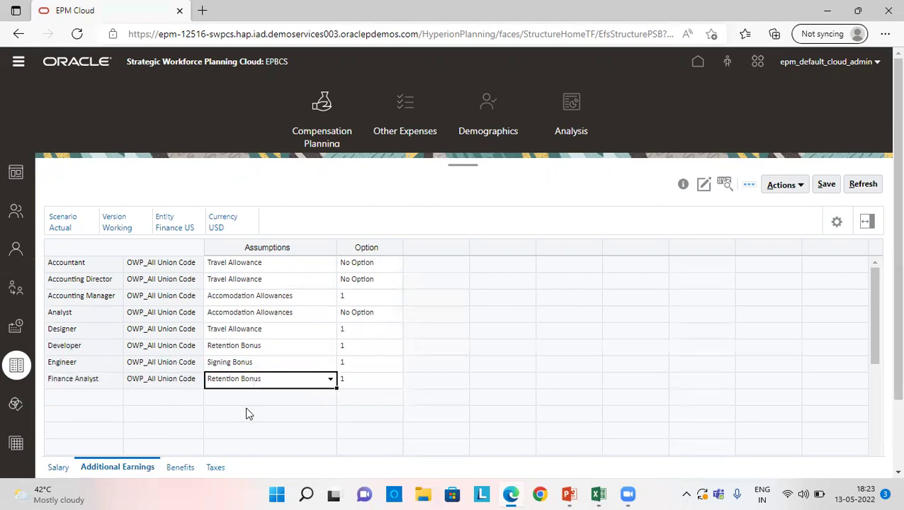
pyautogui.click(348, 349)
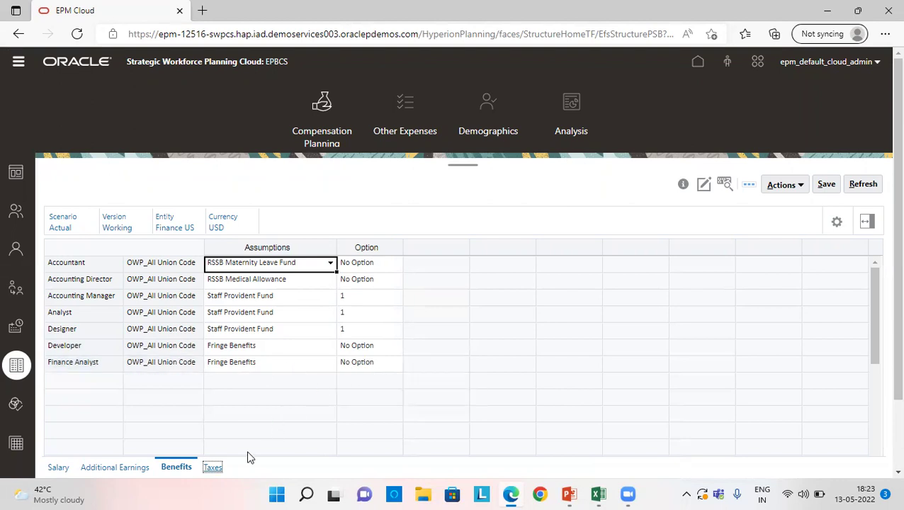
# - Examine the default Taxes assumptions by job, including the Finance Analyst's tier
pyautogui.click(212, 467)
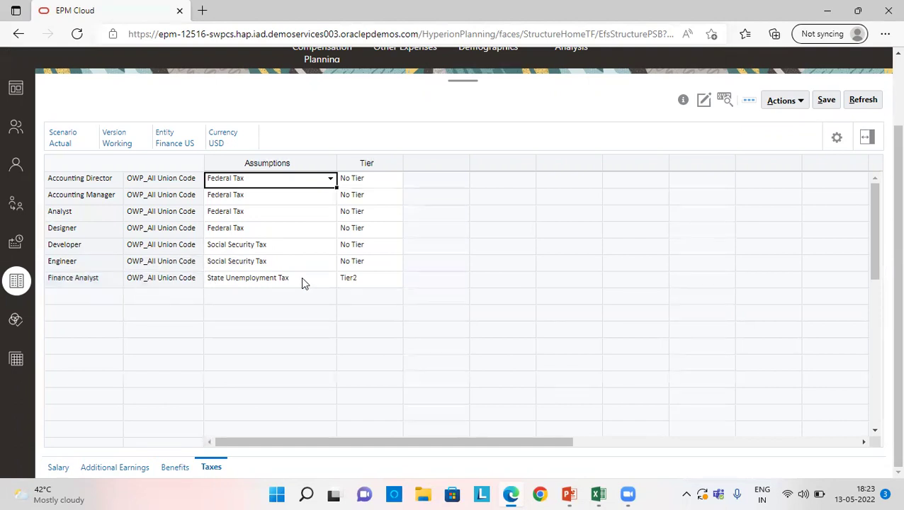
pyautogui.click(347, 281)
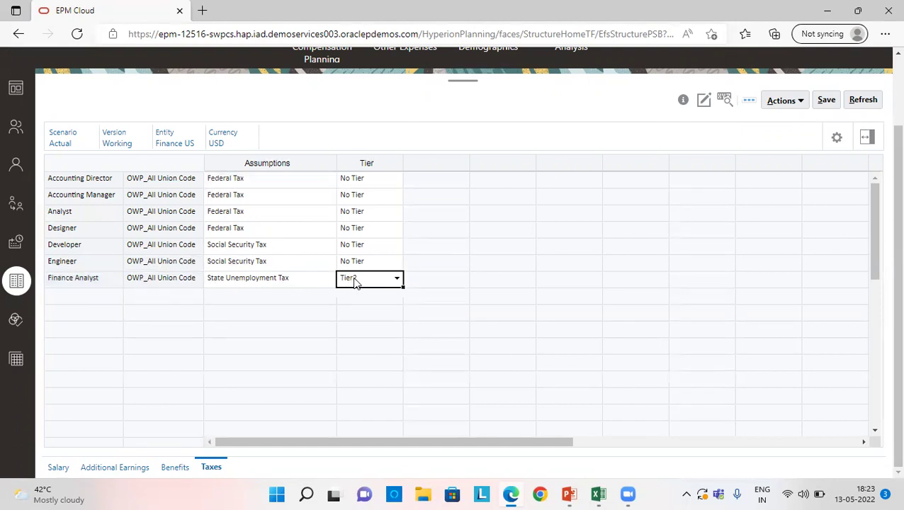
pyautogui.click(645, 283)
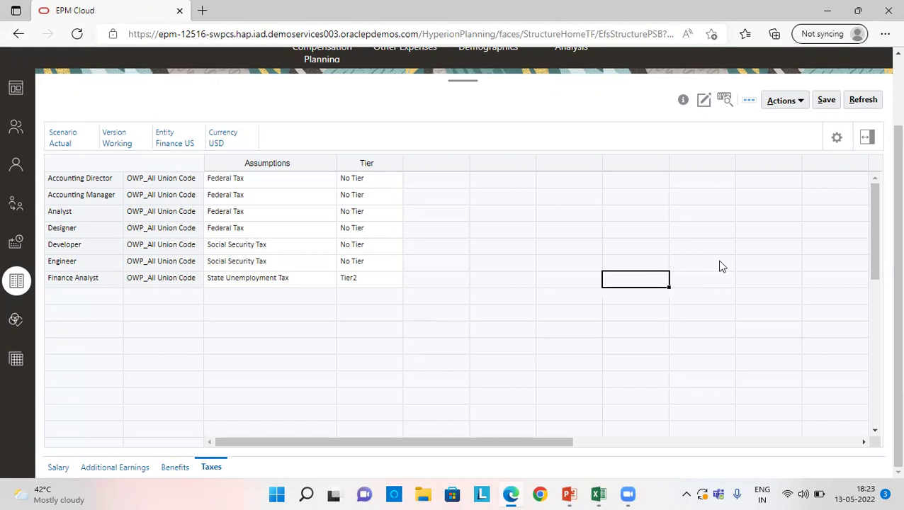
pyautogui.scroll(2, 721, 265)
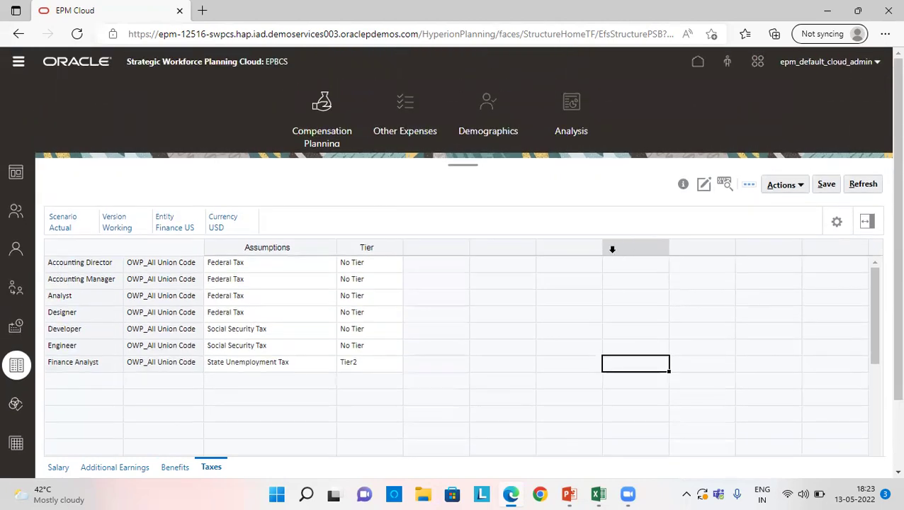
# - Open the New Hires requisitions and check the actions available in the grid and for the Developer's hiring requisition
pyautogui.click(24, 370)
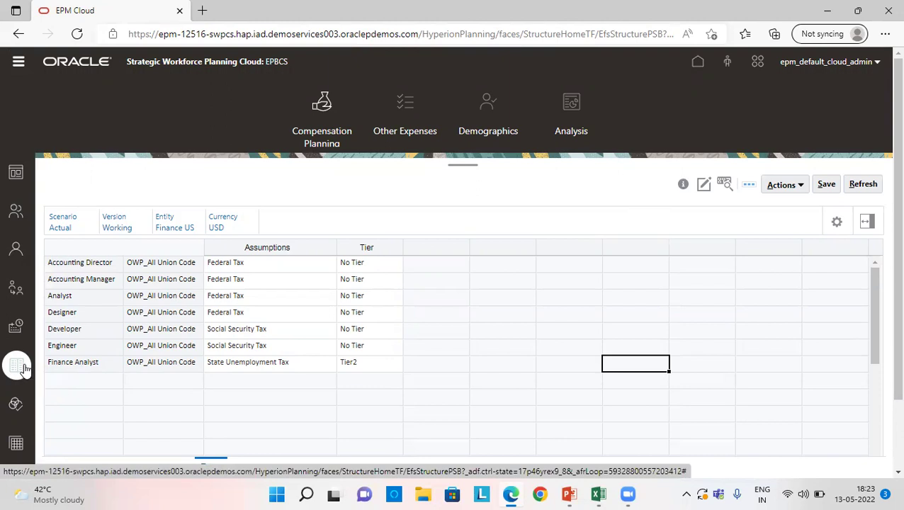
pyautogui.click(19, 221)
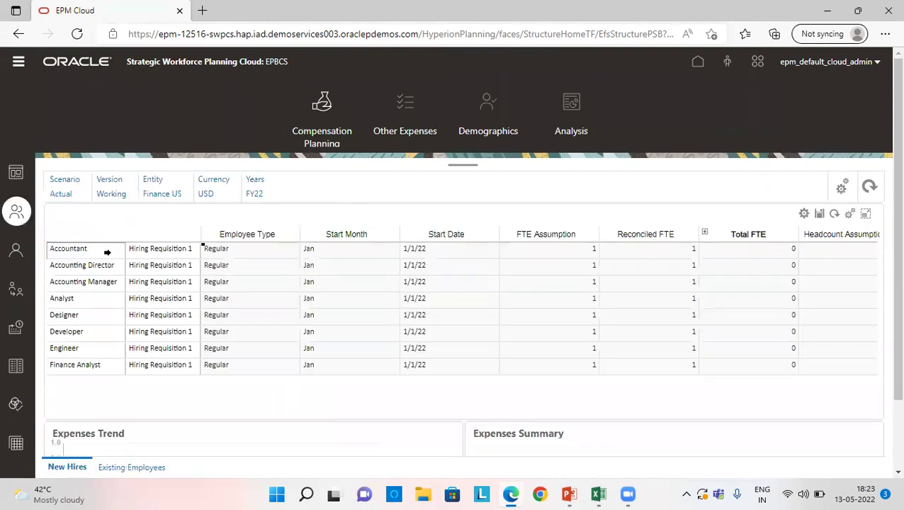
pyautogui.rightClick(69, 394)
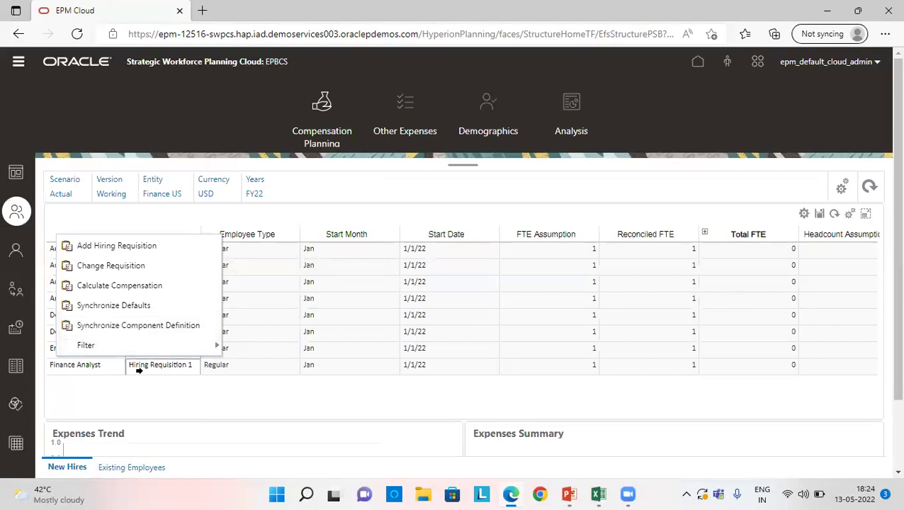
pyautogui.click(117, 391)
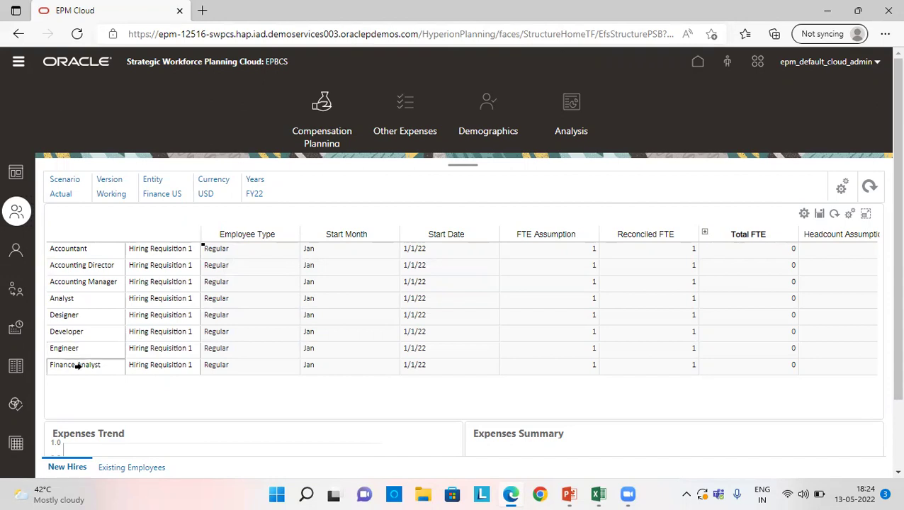
pyautogui.click(19, 260)
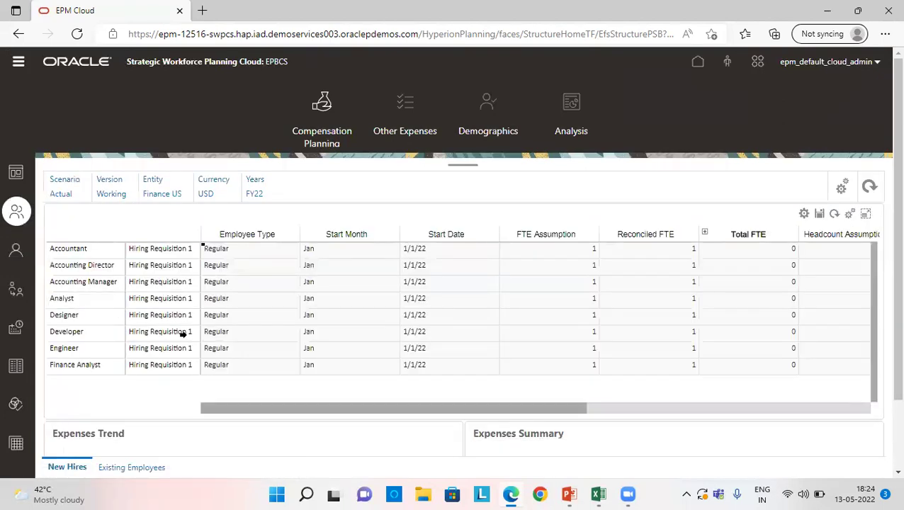
pyautogui.rightClick(175, 338)
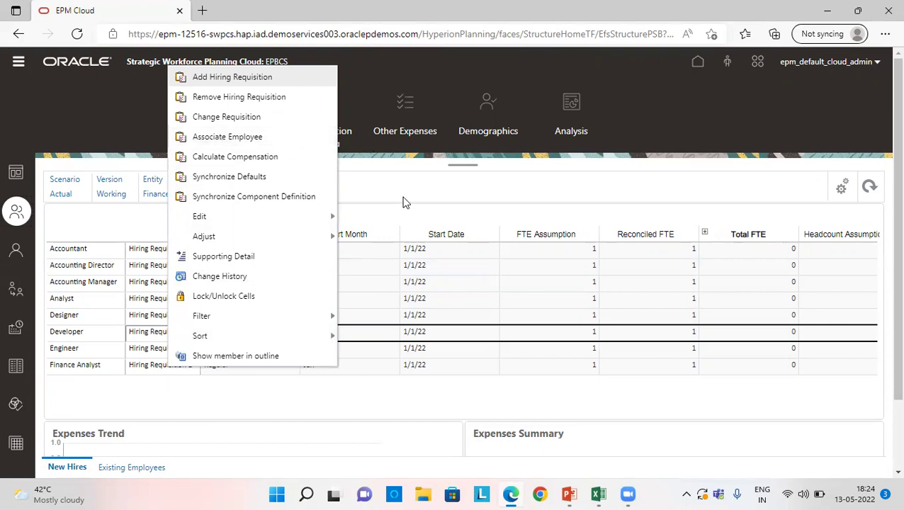
pyautogui.click(348, 236)
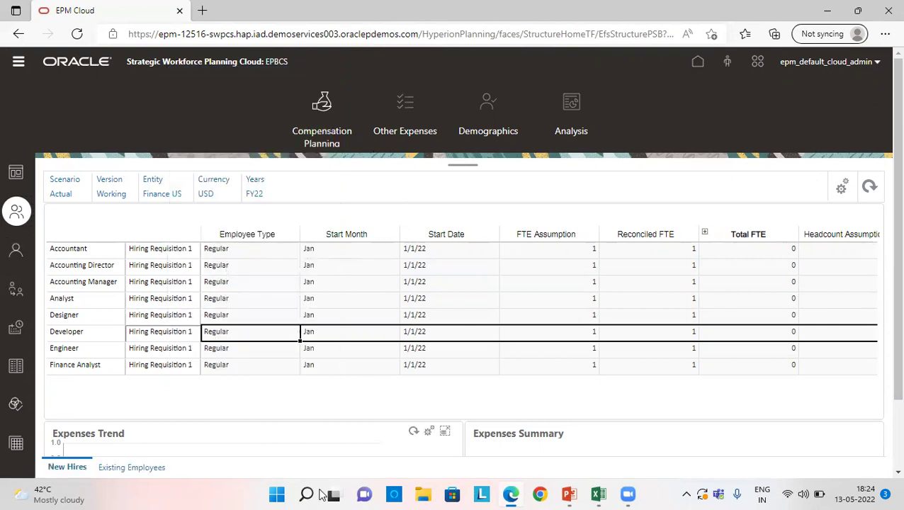
# - Open the employee details form and set its Job to Developer
pyautogui.click(15, 254)
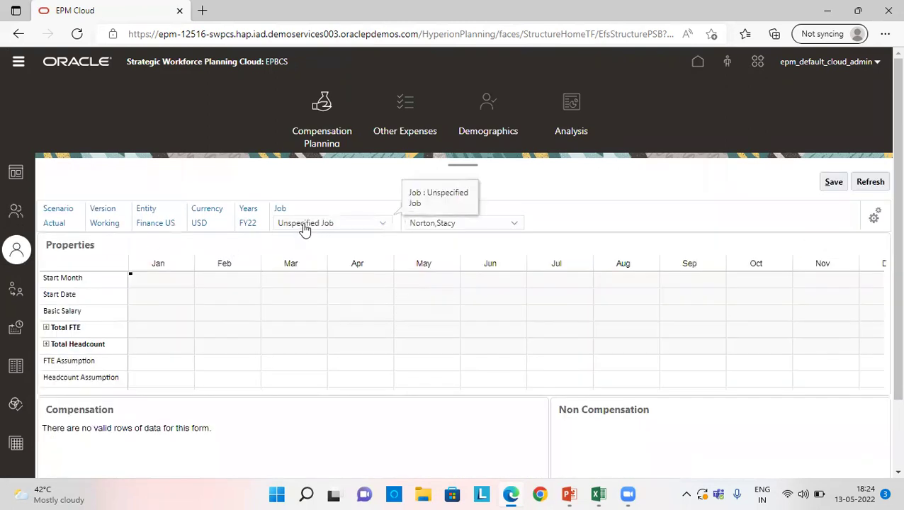
pyautogui.click(304, 229)
pyautogui.scroll(-1, 291, 305)
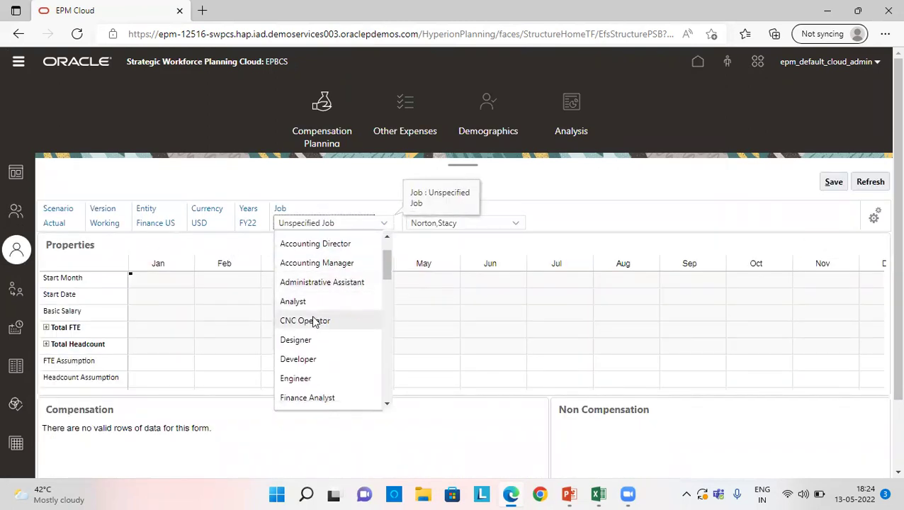
pyautogui.click(309, 359)
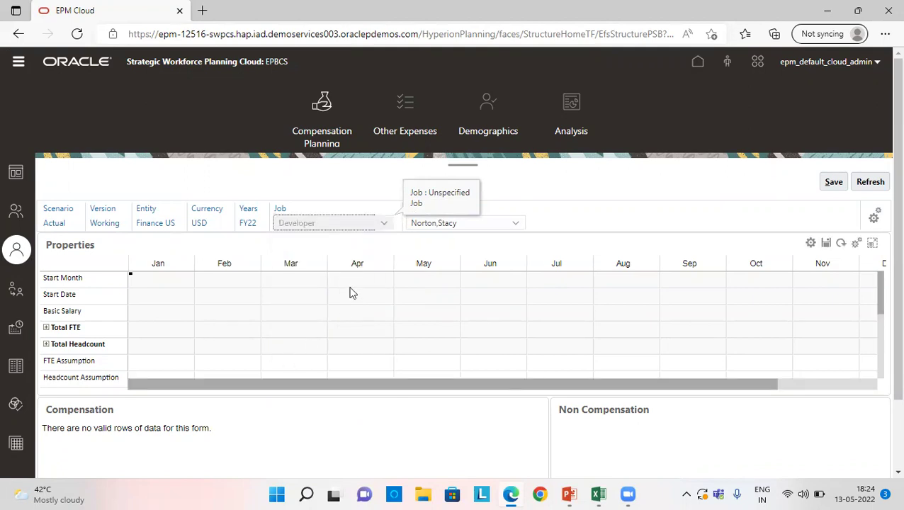
# - Try selecting other employees for the Developer job and loading their details
pyautogui.click(437, 227)
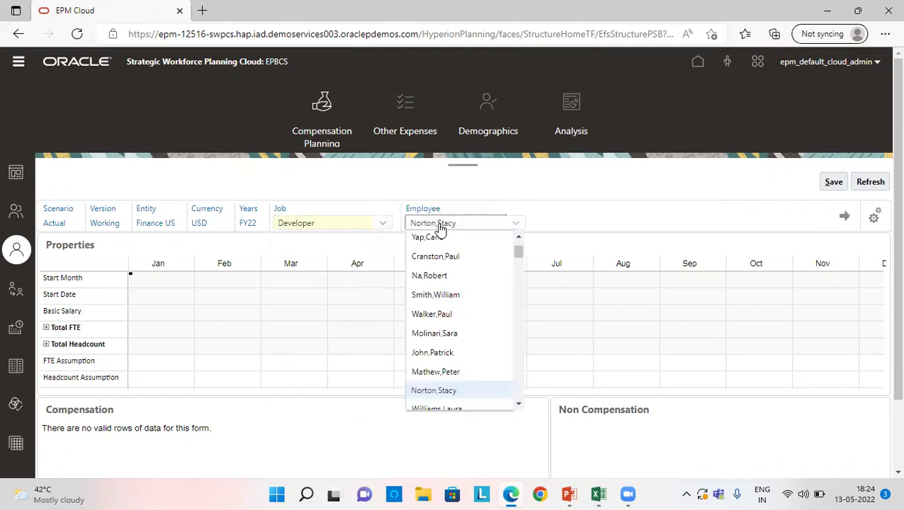
pyautogui.click(438, 294)
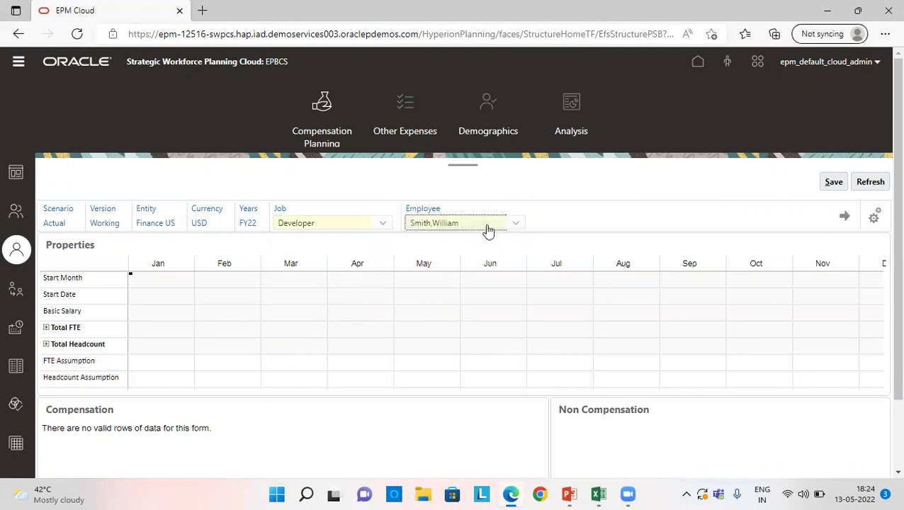
pyautogui.click(486, 228)
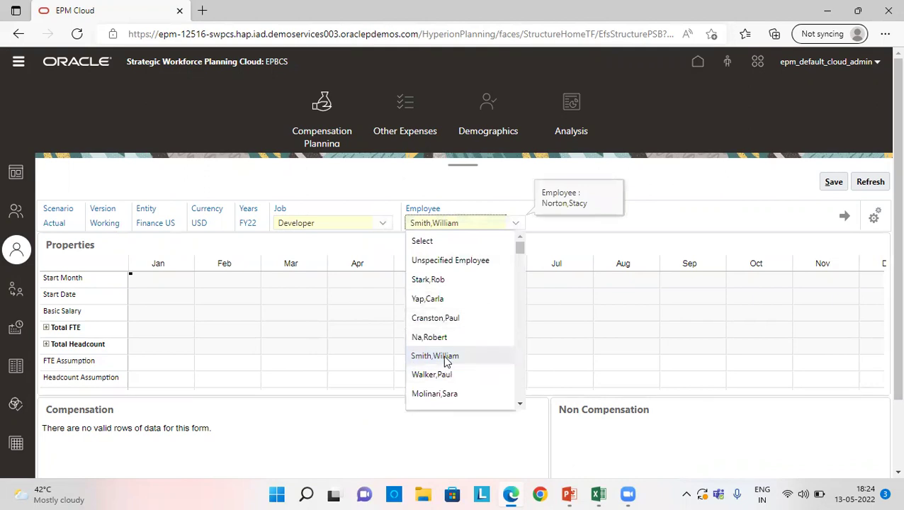
pyautogui.click(446, 358)
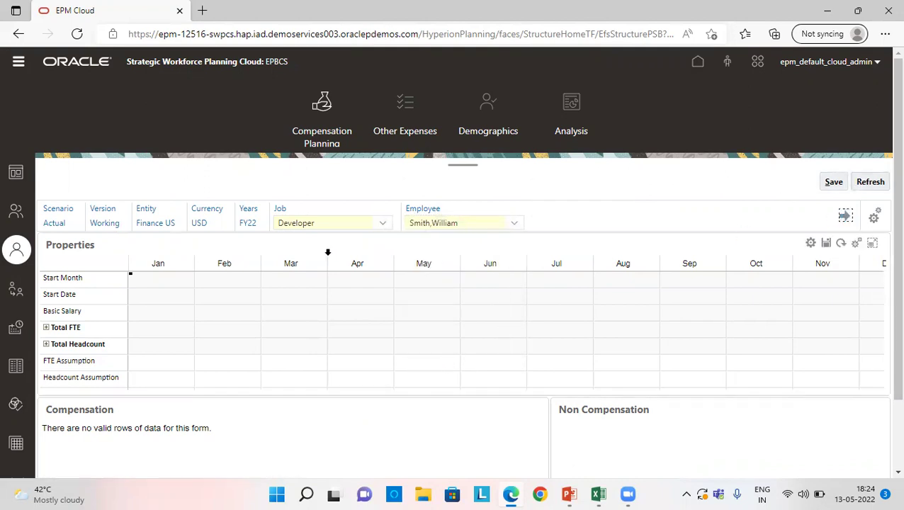
pyautogui.click(467, 222)
pyautogui.click(434, 374)
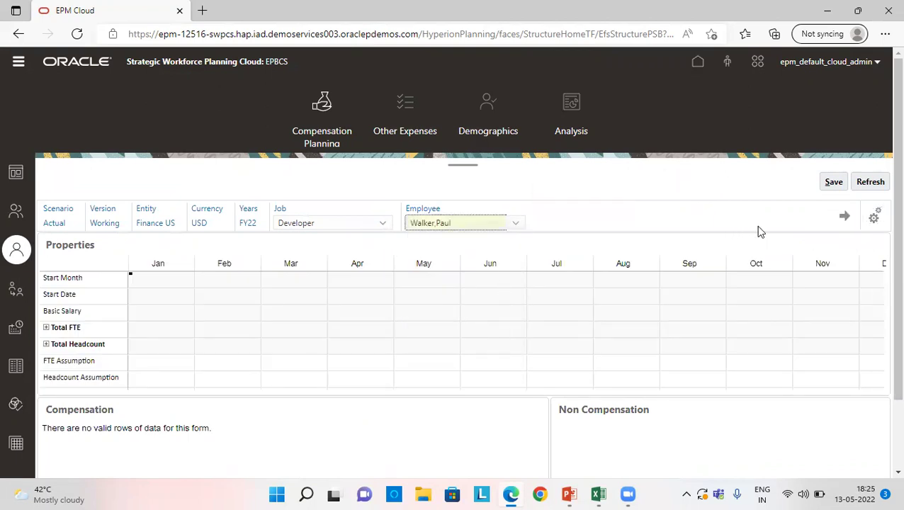
pyautogui.click(844, 217)
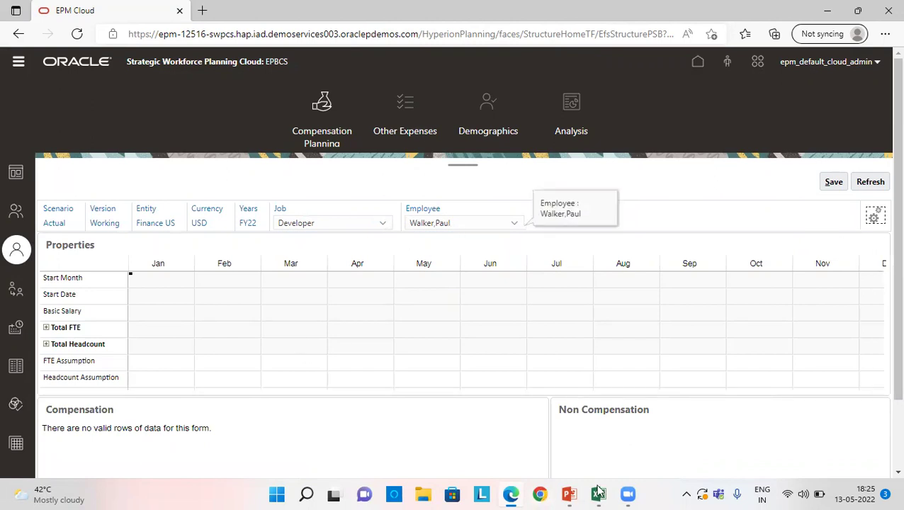
# - Switch to the EPBCS-Hands On1 workbook in Excel and check which employee the Case I sheet uses
pyautogui.moveTo(597, 494)
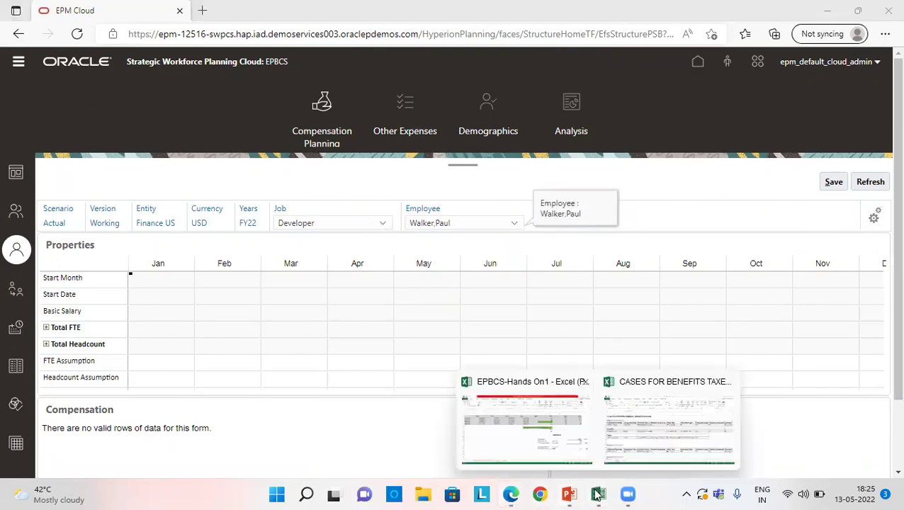
pyautogui.click(536, 437)
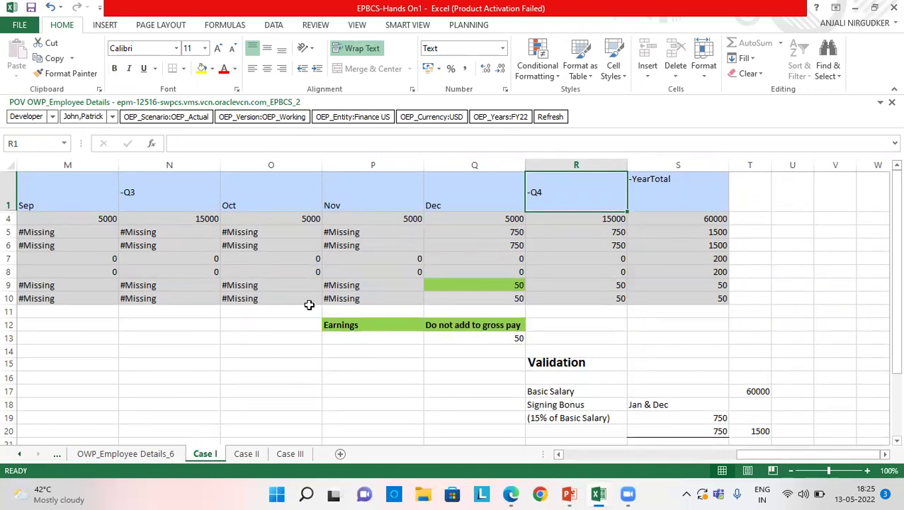
pyautogui.hotkey('alt', 'Tab')
# - Back in EPM Cloud, load the Developer employee named in the Case I sheet and maximize the Compensation grid to check the Grade4 row
pyautogui.click(461, 224)
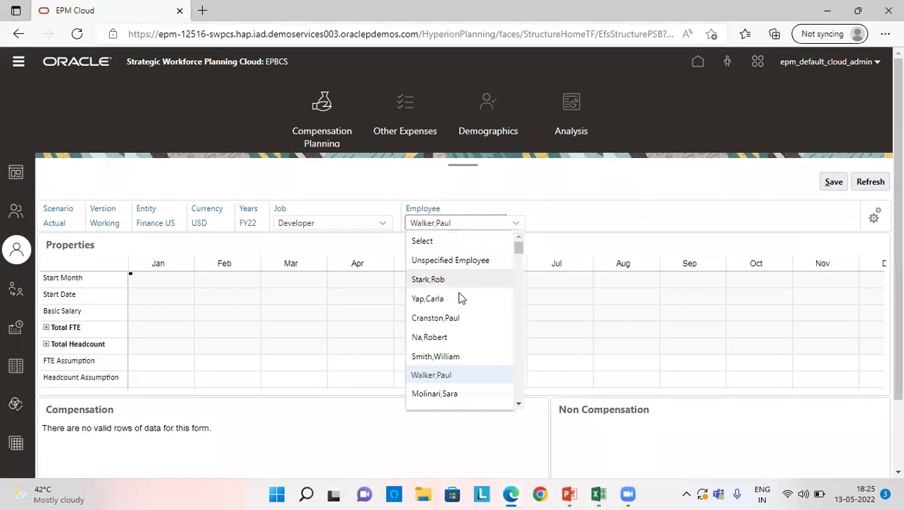
pyautogui.scroll(-2, 442, 372)
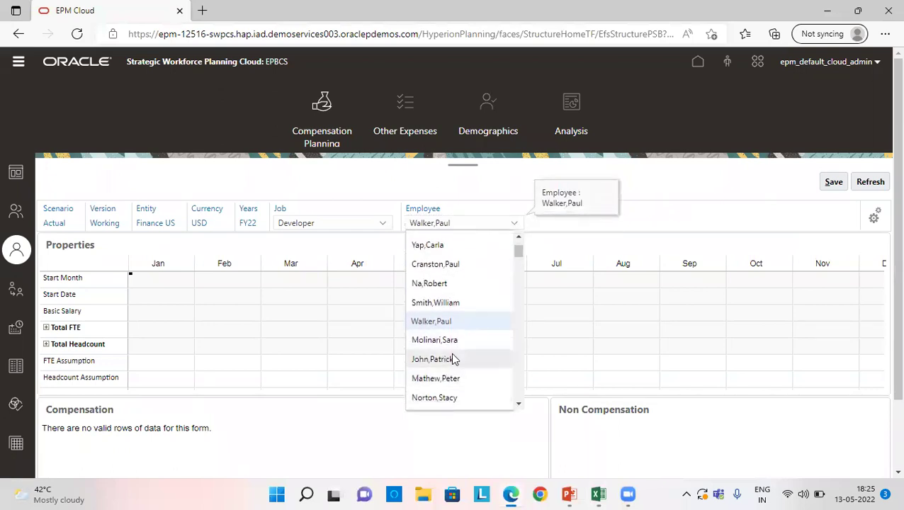
pyautogui.click(452, 359)
pyautogui.click(842, 218)
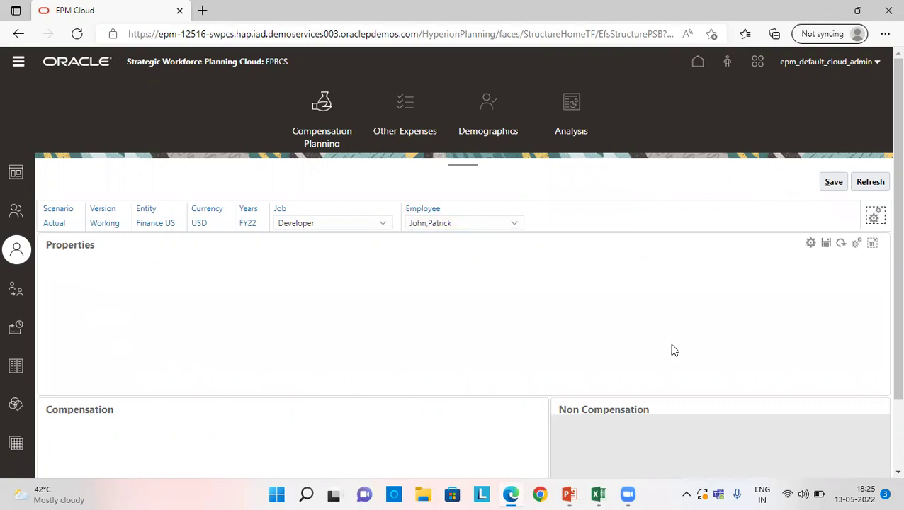
pyautogui.scroll(-1, 701, 400)
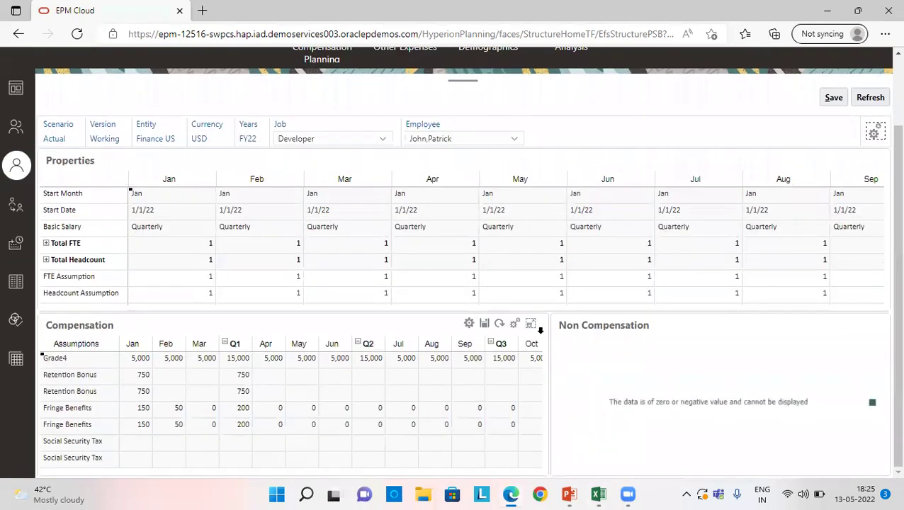
pyautogui.click(529, 324)
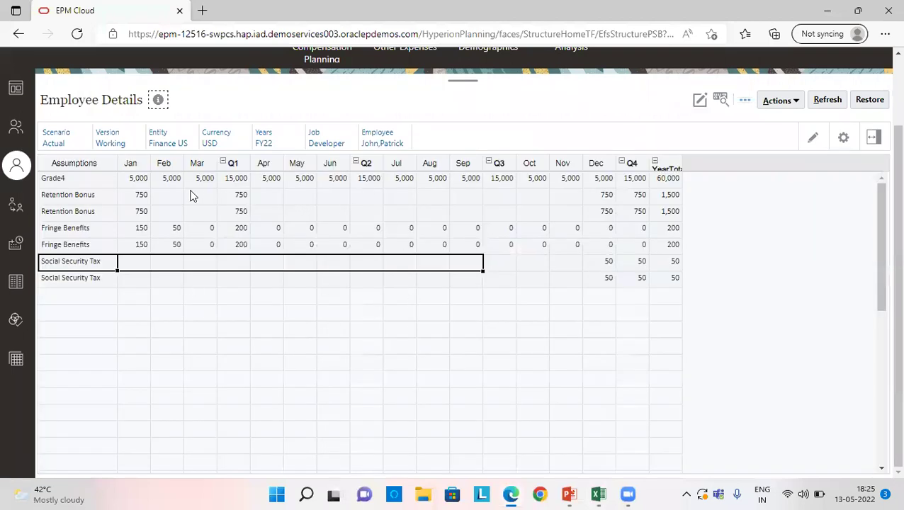
pyautogui.click(85, 179)
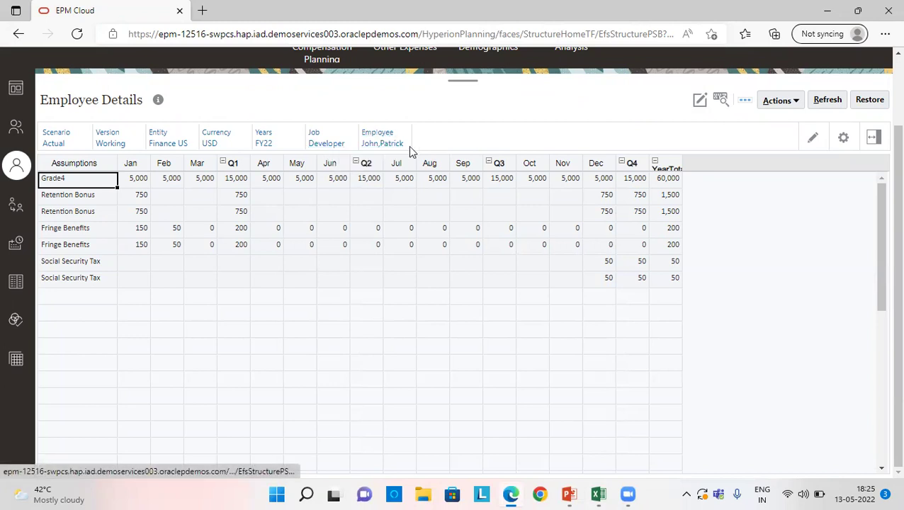
# - Switch to the EPBCS-Hands On1 workbook in Excel and compare the Case I assumptions from January through the YearTotal column
pyautogui.moveTo(597, 491)
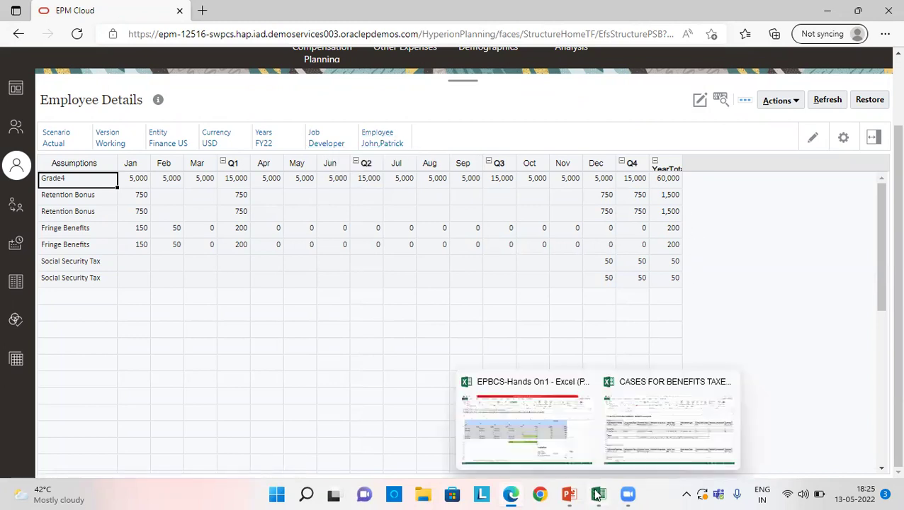
pyautogui.click(541, 430)
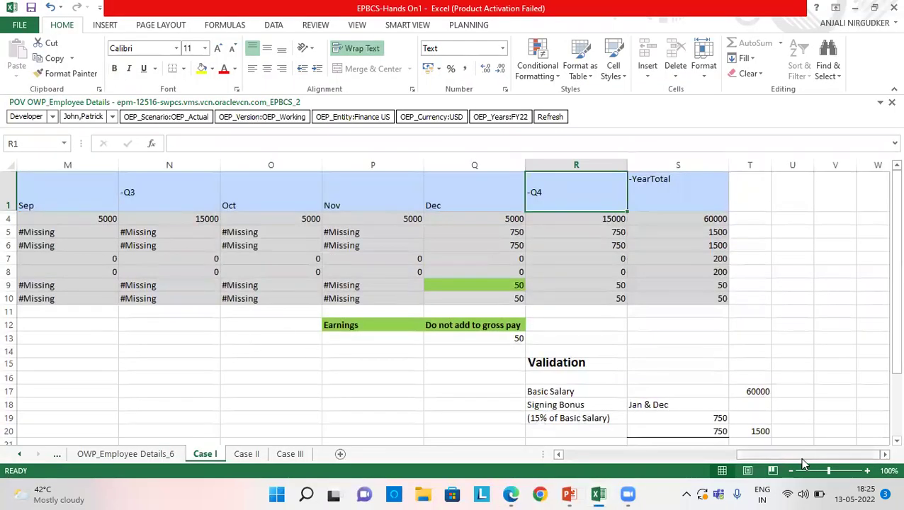
pyautogui.moveTo(799, 457); pyautogui.dragTo(642, 459)
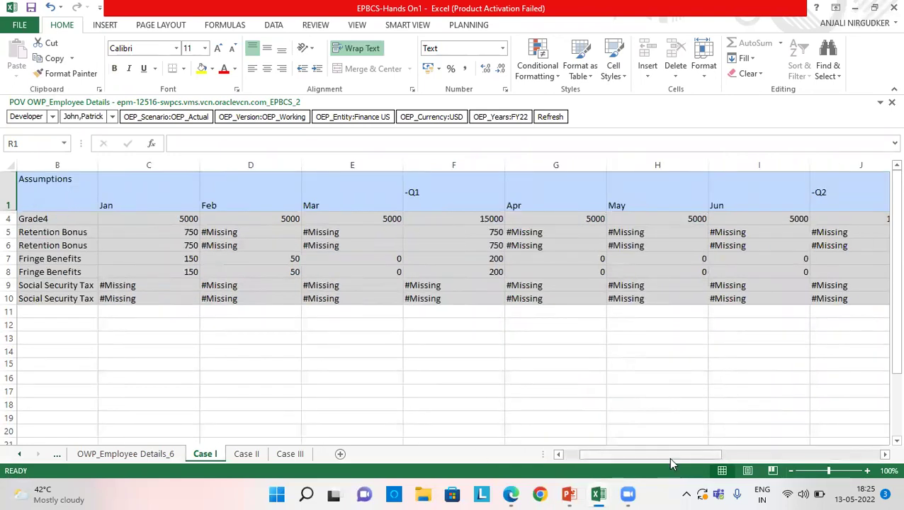
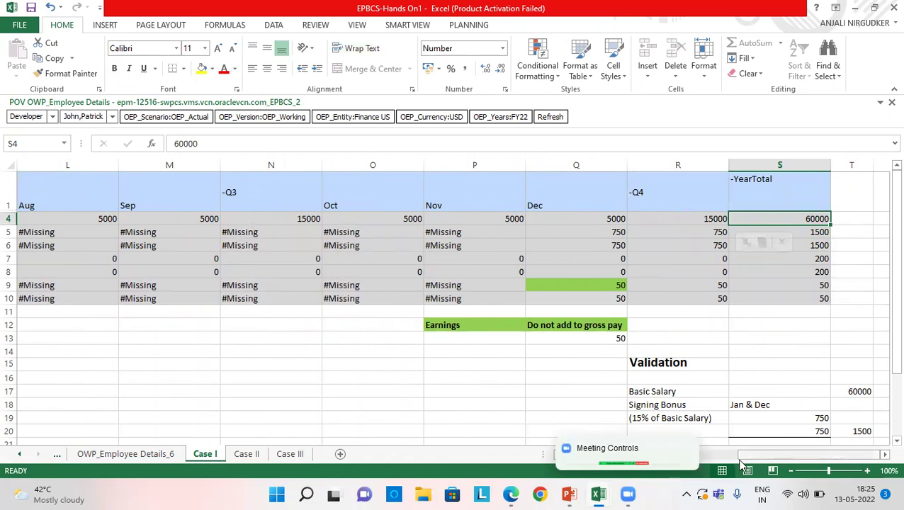
# - Return to EPM Cloud, open the Workforce configuration page and look over the Benefits and Taxes list
pyautogui.click(511, 493)
pyautogui.scroll(2, 885, 159)
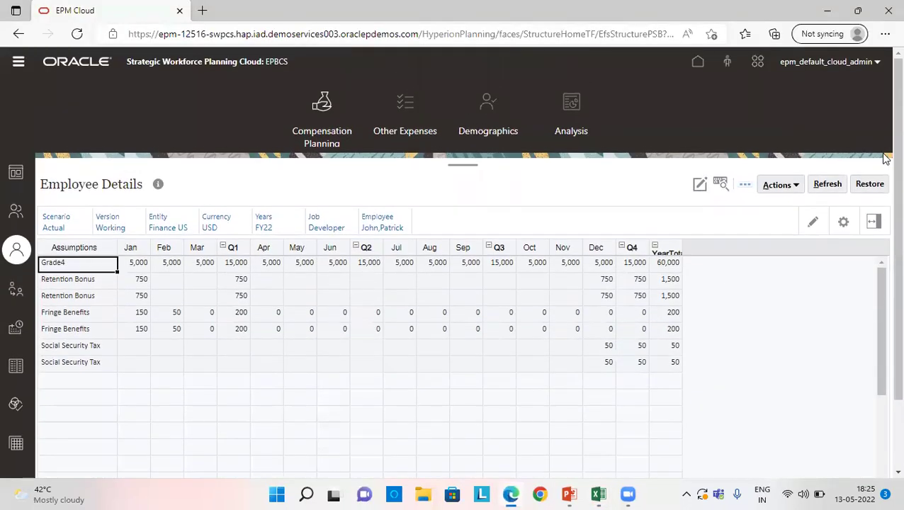
pyautogui.click(696, 65)
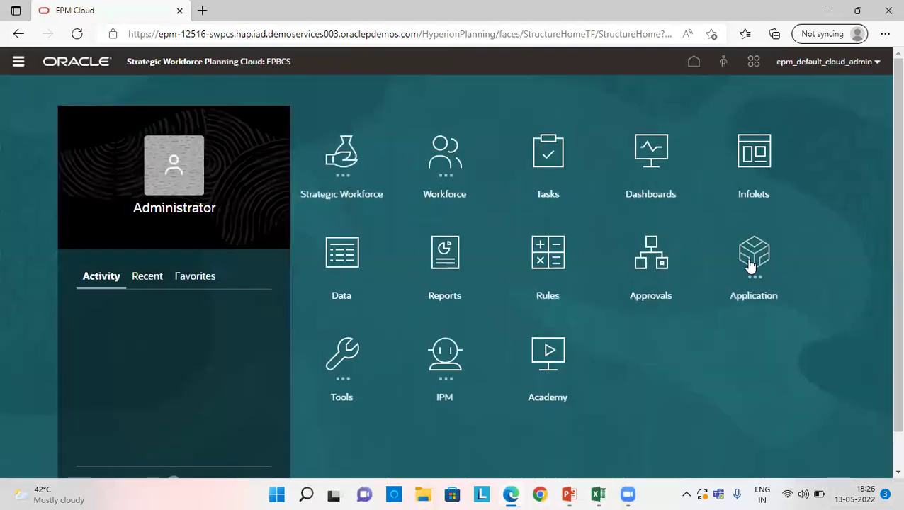
pyautogui.click(752, 263)
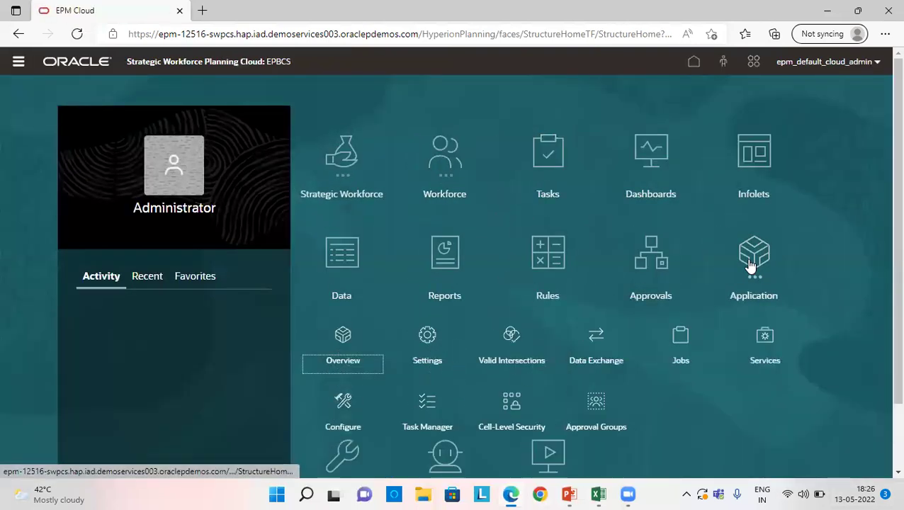
pyautogui.click(347, 418)
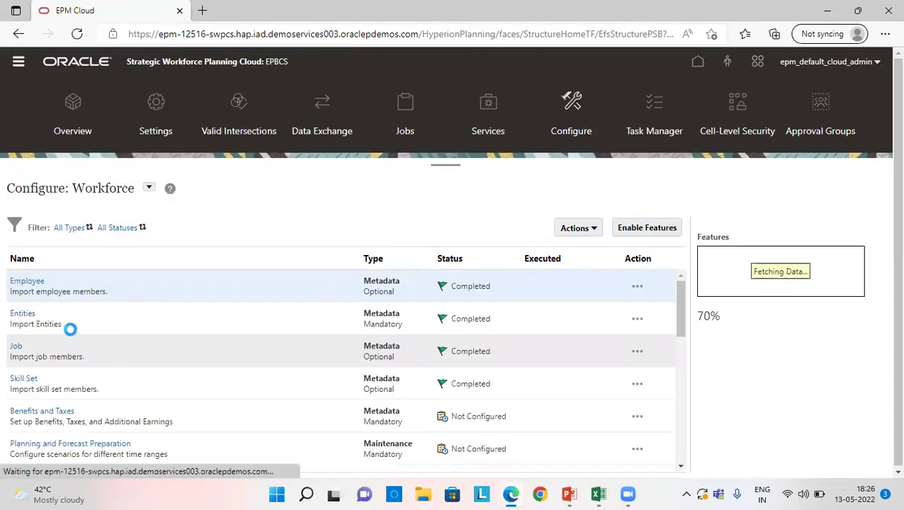
pyautogui.click(45, 411)
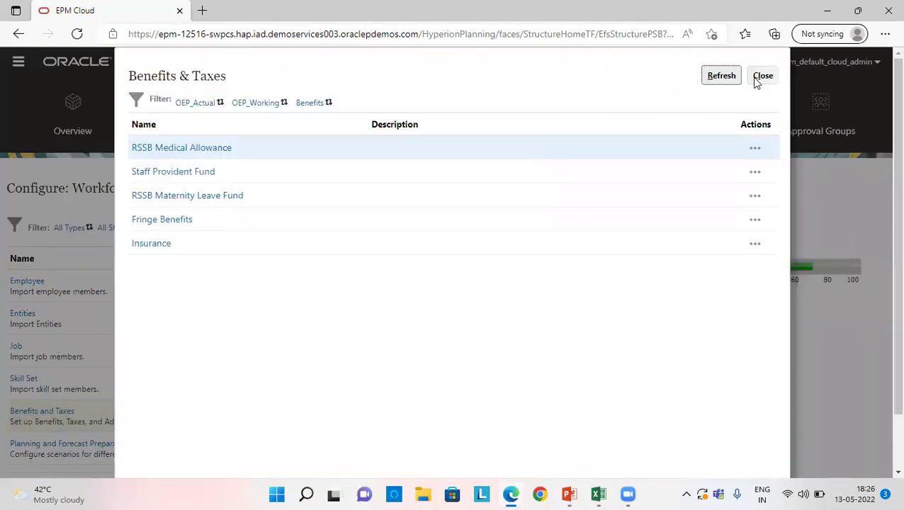
pyautogui.click(762, 76)
# - Open the Salary Grades form and check Grade4's salary basis and FY22 rate
pyautogui.scroll(-1, 62, 421)
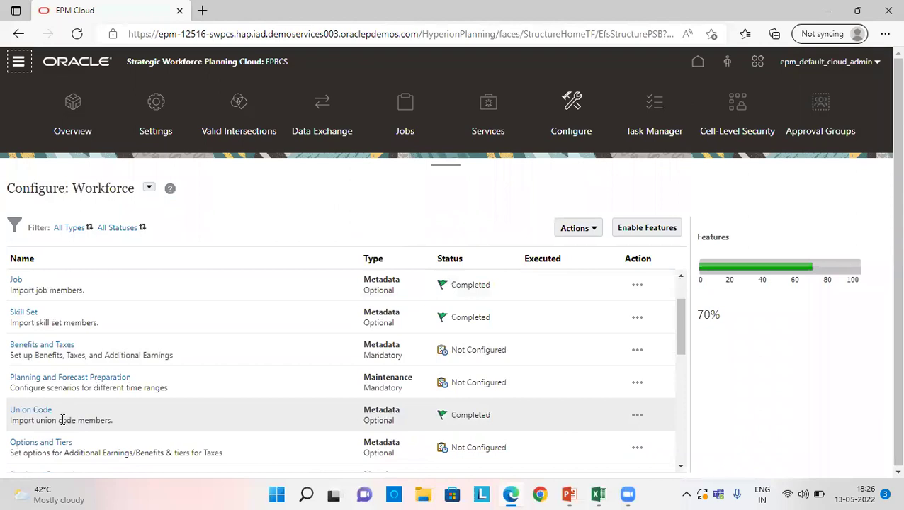
pyautogui.scroll(-2, 63, 420)
pyautogui.scroll(-2, 38, 445)
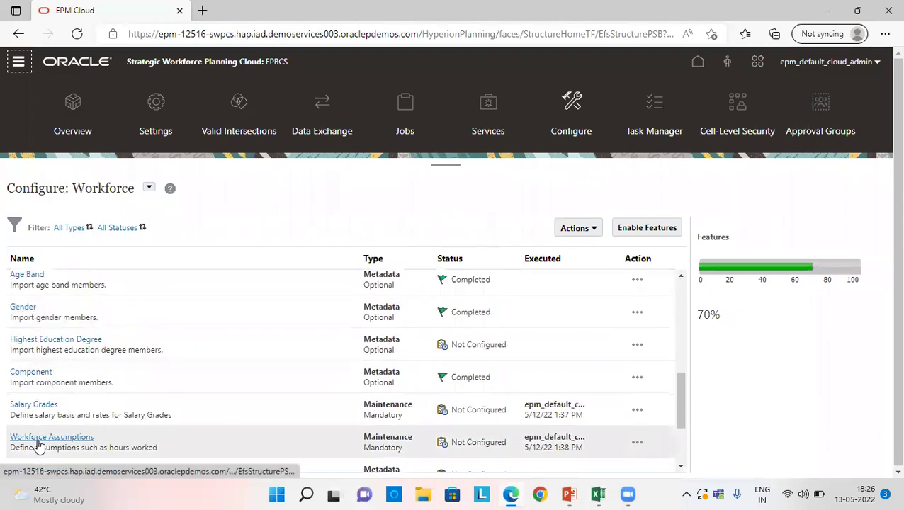
pyautogui.click(33, 404)
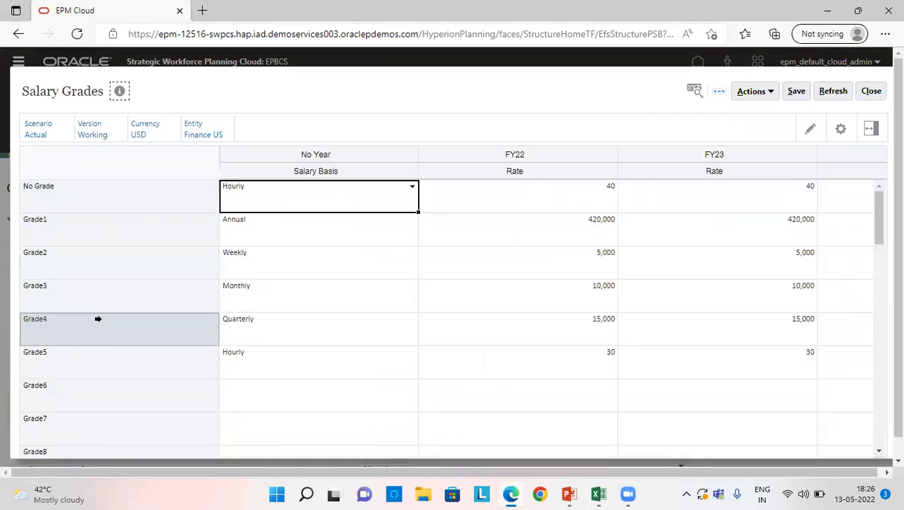
pyautogui.click(255, 331)
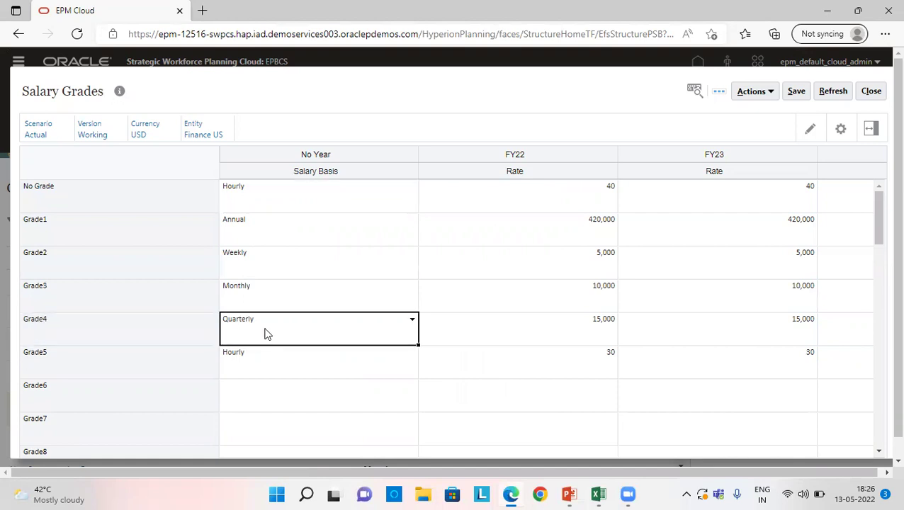
pyautogui.click(561, 327)
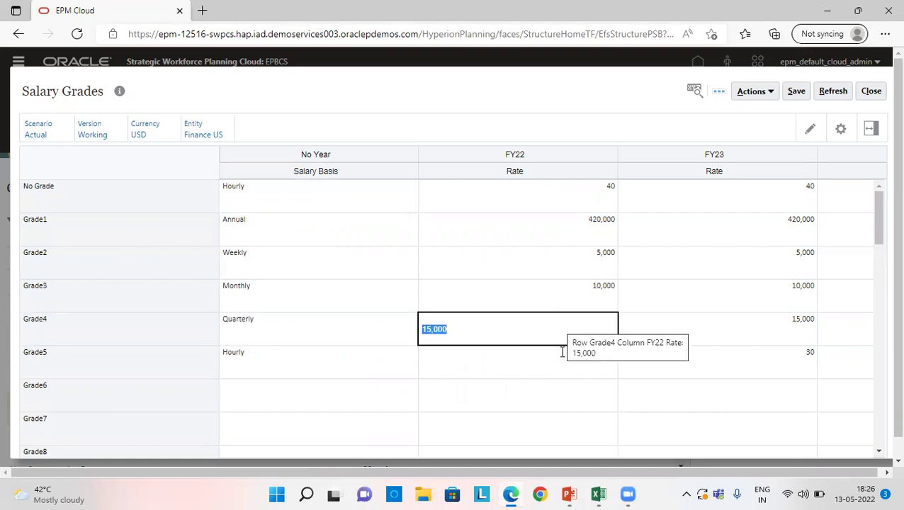
pyautogui.click(870, 92)
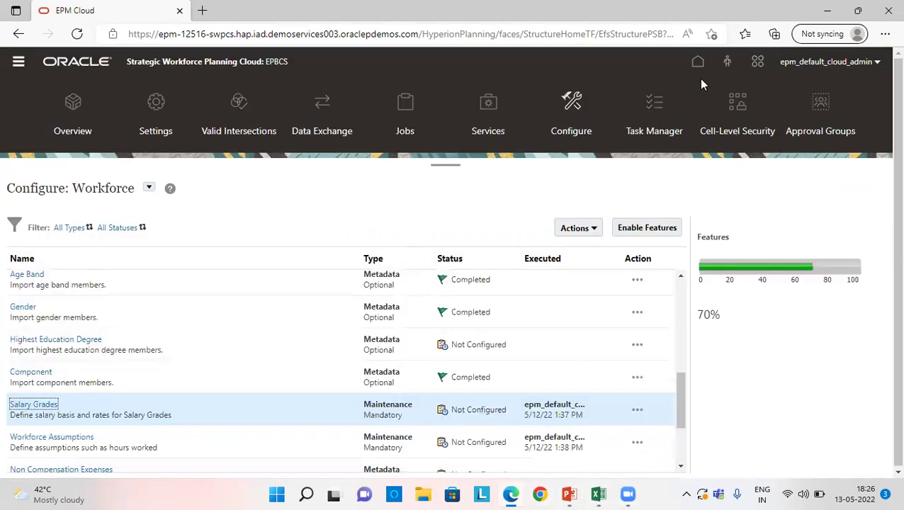
# - Reopen the employee details form, set its Job to Developer, load the data and maximize the Compensation grid
pyautogui.click(707, 141)
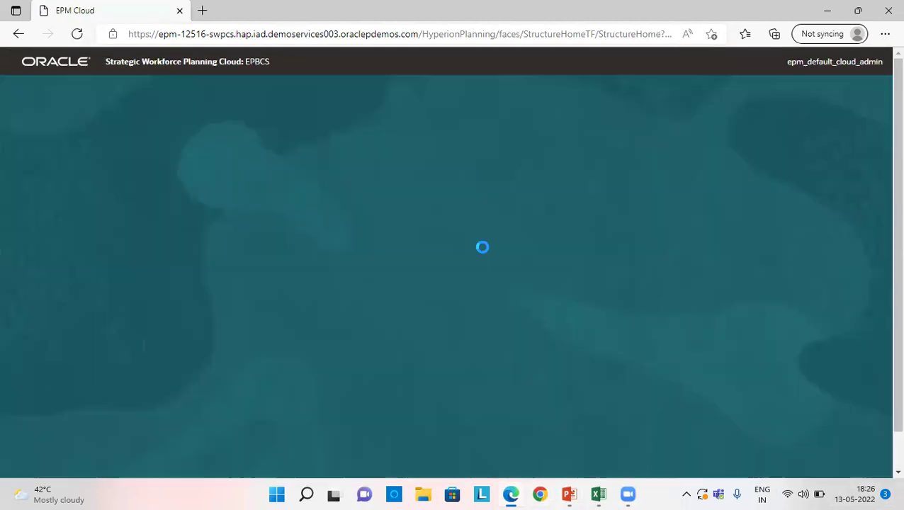
pyautogui.click(433, 195)
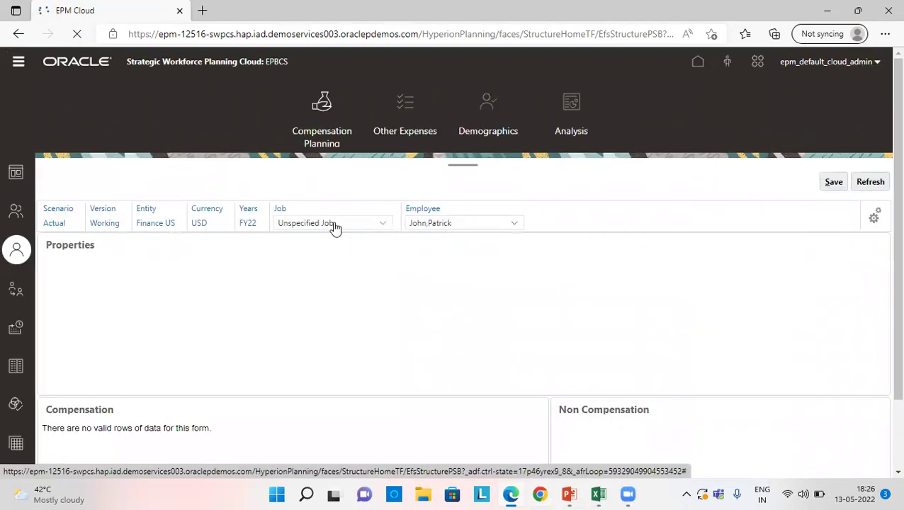
pyautogui.click(335, 229)
pyautogui.scroll(-3, 323, 349)
pyautogui.click(313, 365)
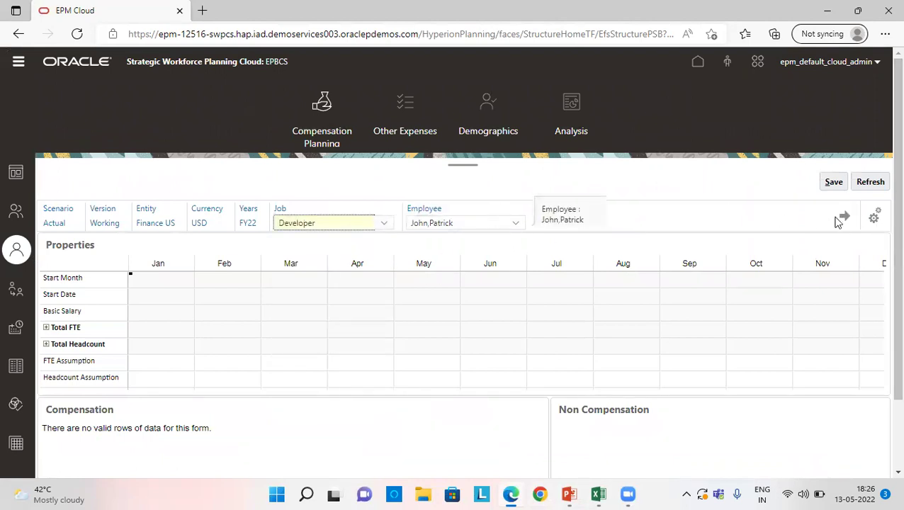
pyautogui.click(842, 217)
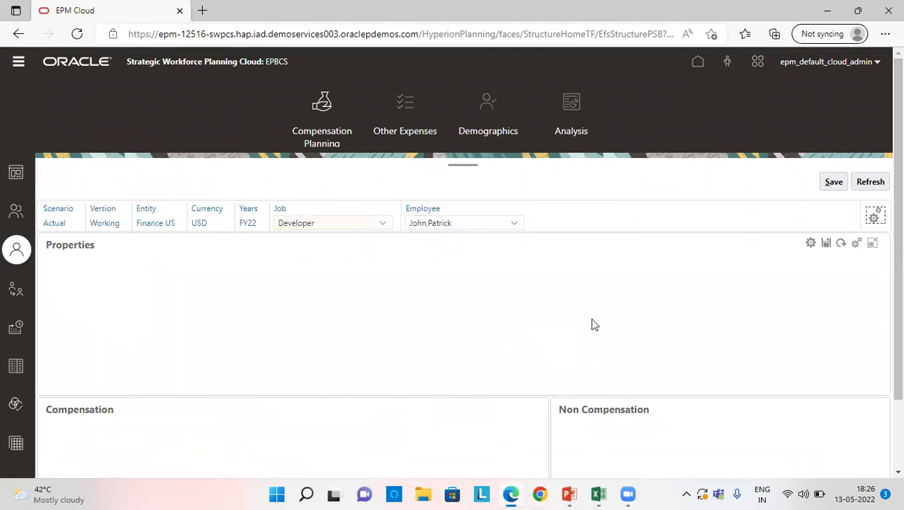
pyautogui.scroll(-2, 500, 382)
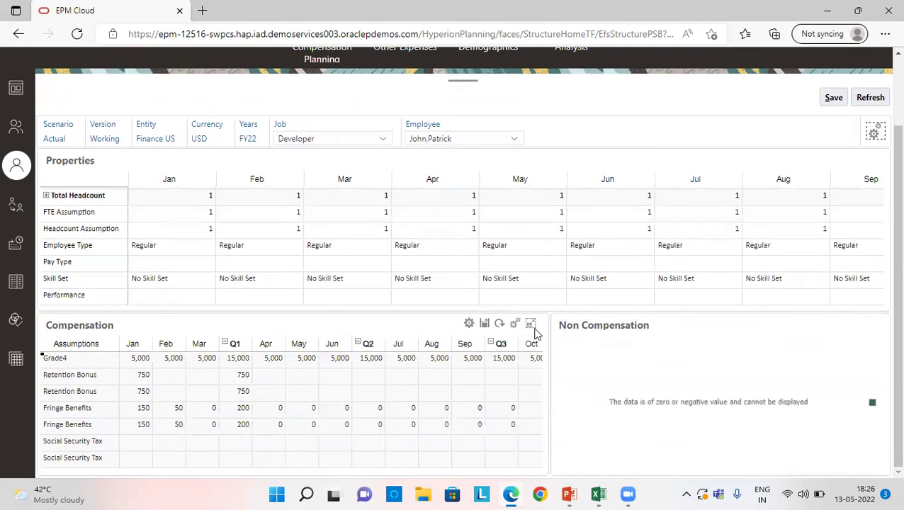
pyautogui.click(531, 324)
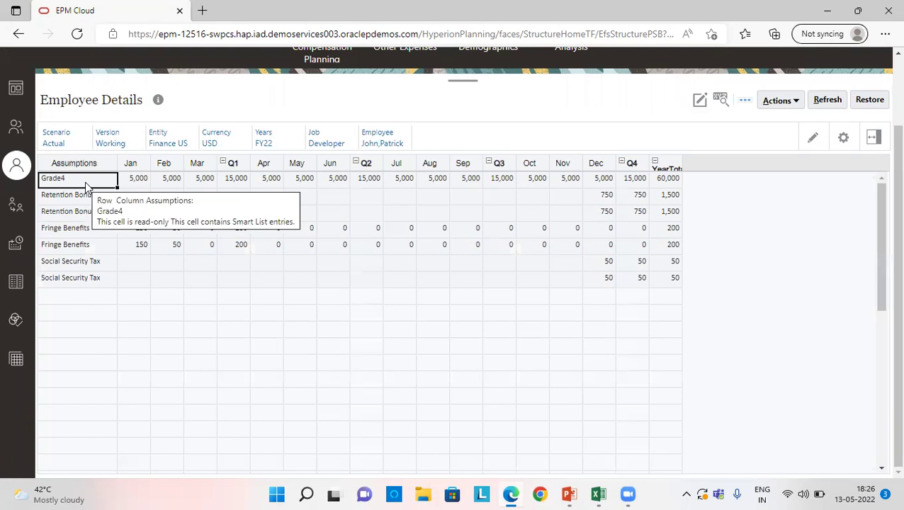
# - Switch to the EPBCS-Hands On1 workbook and enter +15000*4 in S17 as the Basic Salary validation on Case I
pyautogui.moveTo(599, 494)
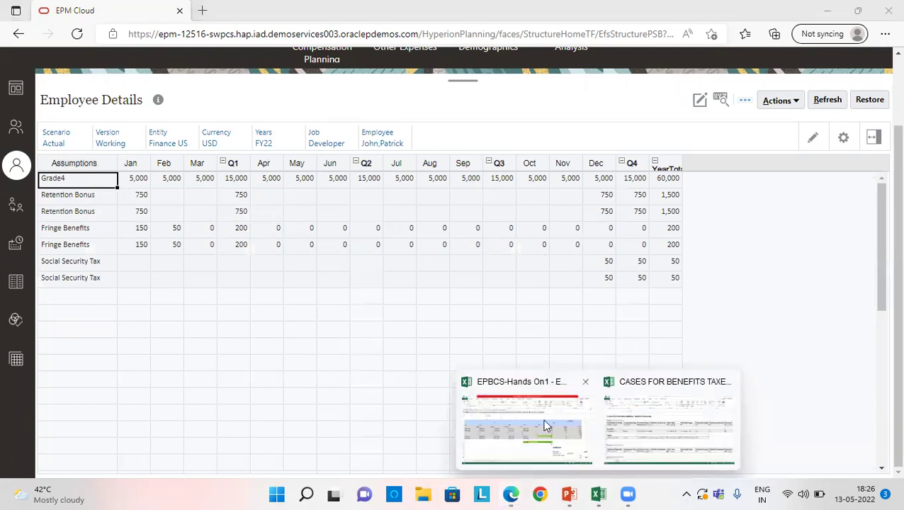
pyautogui.click(543, 418)
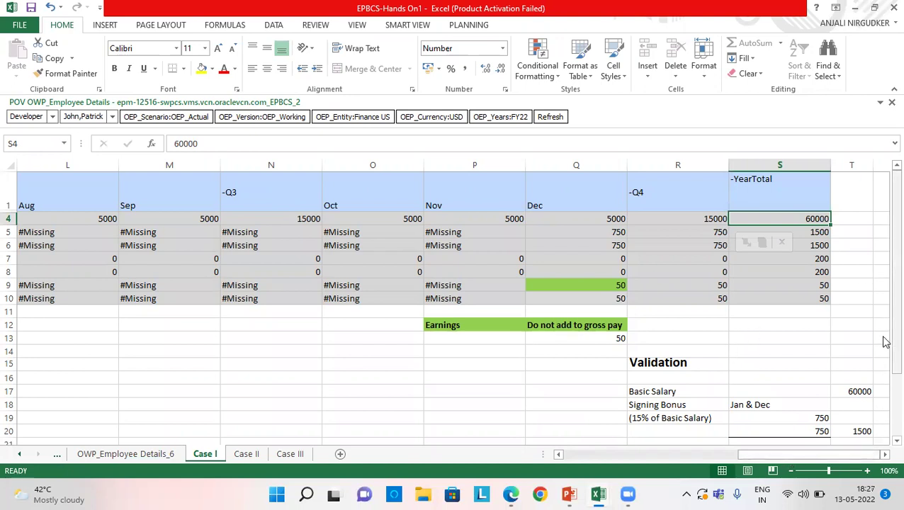
pyautogui.scroll(-2, 885, 342)
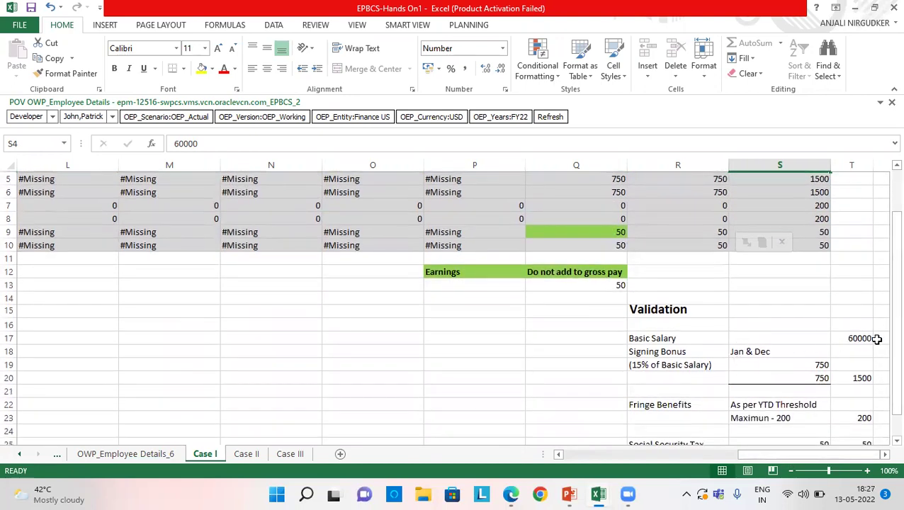
pyautogui.click(875, 340)
pyautogui.click(779, 340)
pyautogui.write('+15000*4')
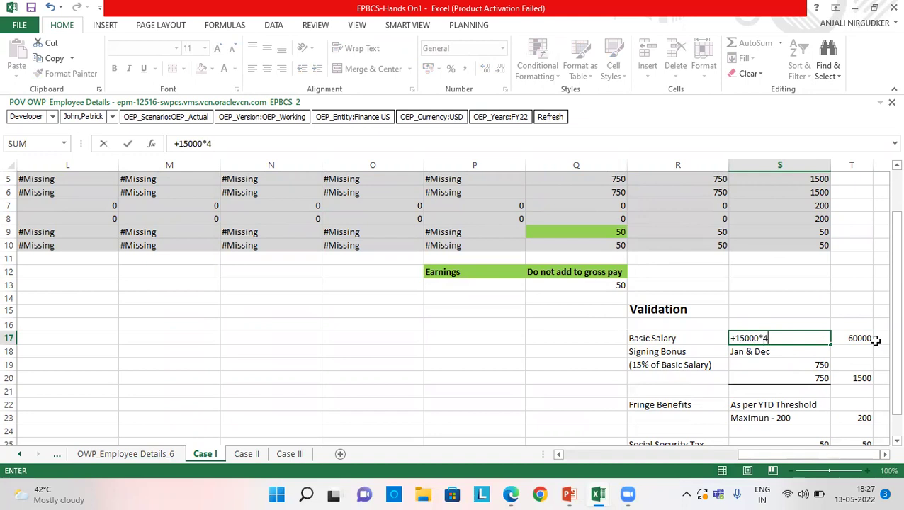
pyautogui.press('Return')
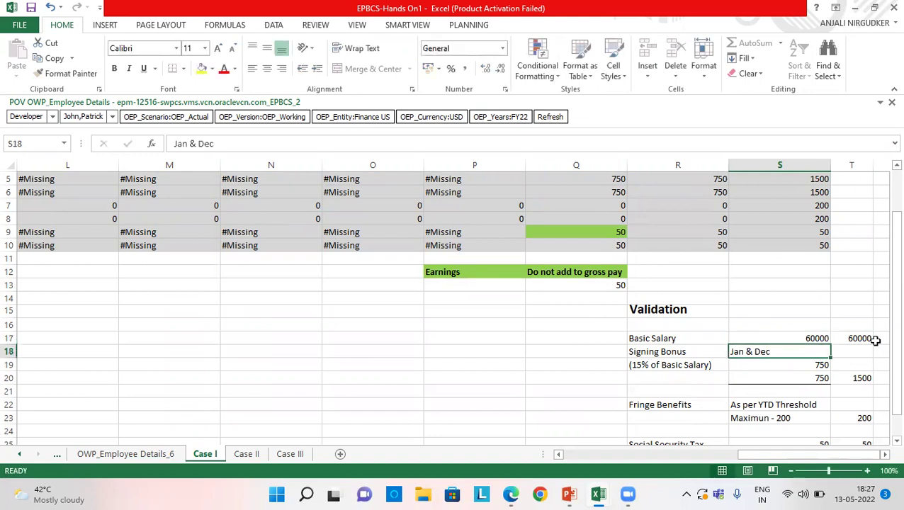
pyautogui.click(875, 339)
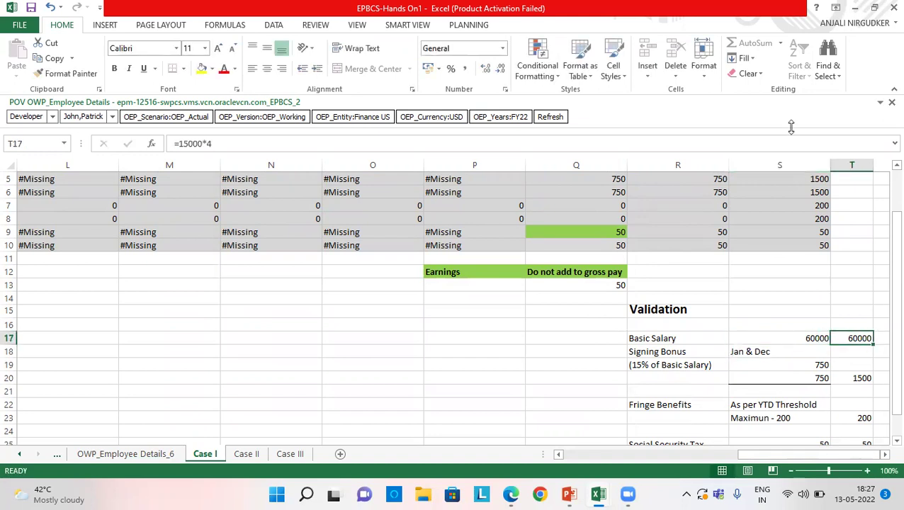
# - Rename the bonus label in R18 of the Validation section to Retention Bonus
pyautogui.click(651, 358)
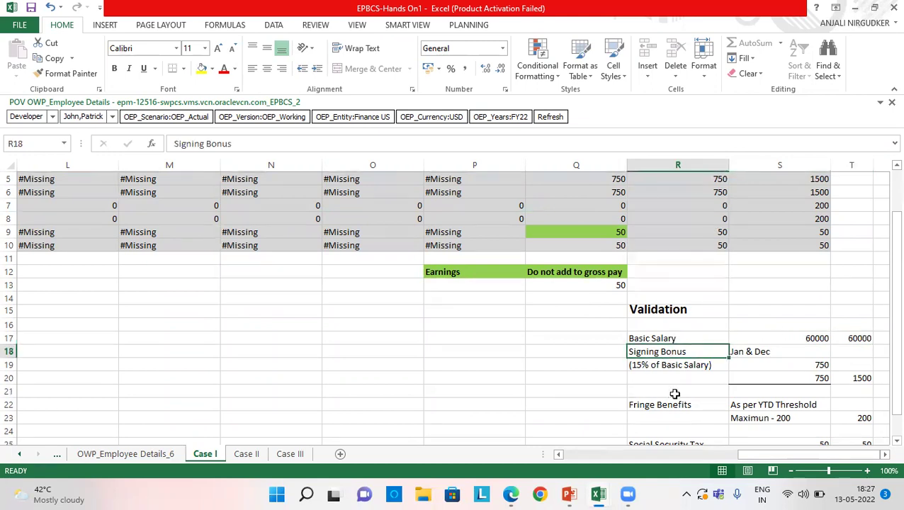
pyautogui.moveTo(779, 454); pyautogui.dragTo(659, 458)
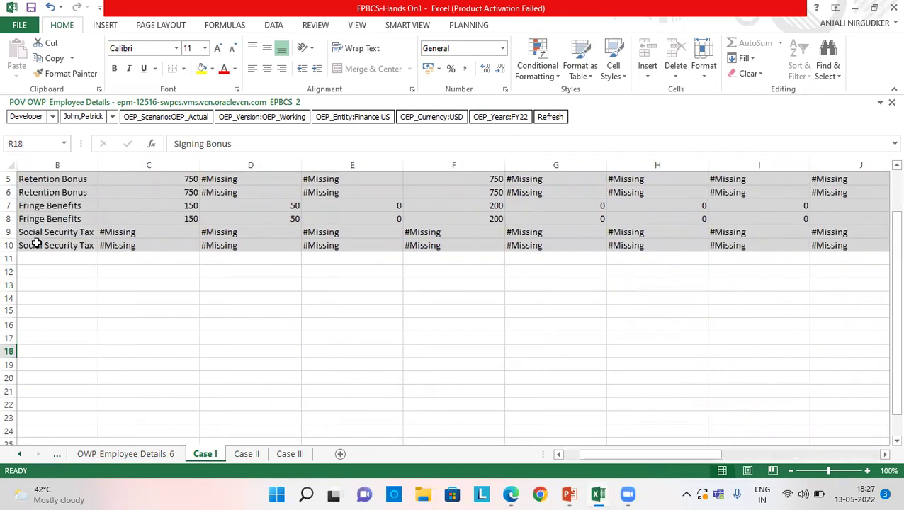
pyautogui.moveTo(717, 455); pyautogui.dragTo(878, 456)
pyautogui.scroll(-1, 779, 377)
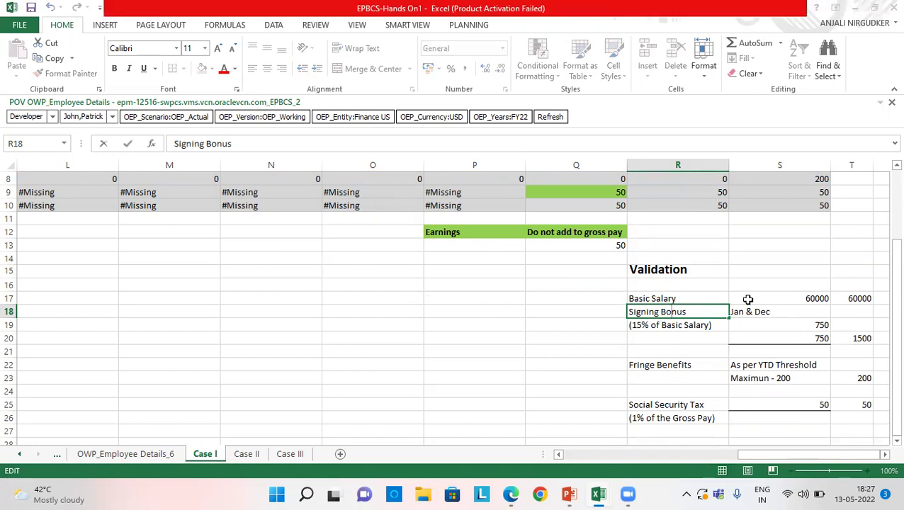
pyautogui.press('BackSpace')
pyautogui.press('BackSpace')
pyautogui.press('BackSpace')
pyautogui.press('BackSpace')
pyautogui.press('BackSpace')
pyautogui.press('BackSpace')
pyautogui.press('BackSpace')
pyautogui.press('BackSpace')
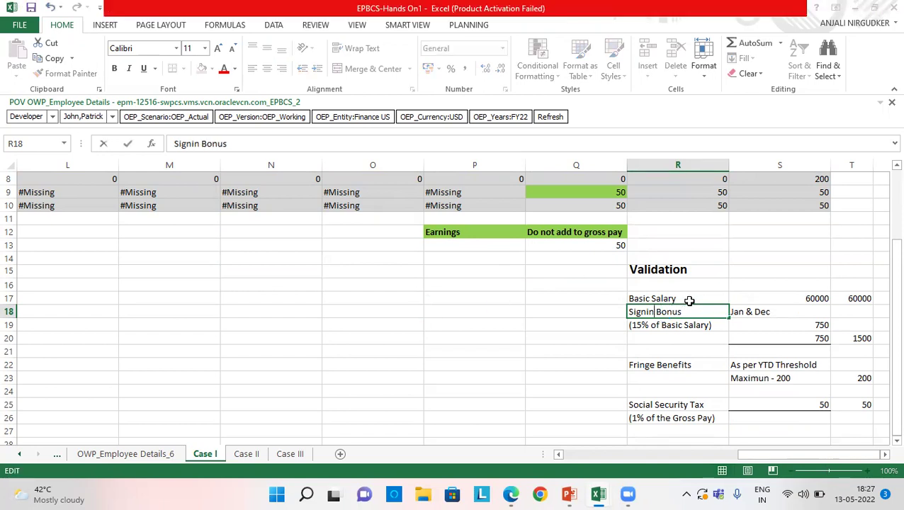
pyautogui.write('Retent')
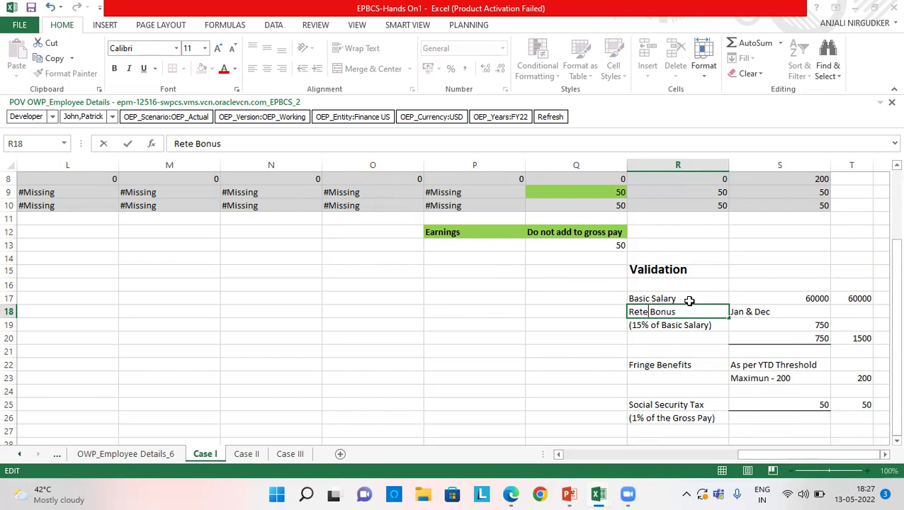
pyautogui.write('io')
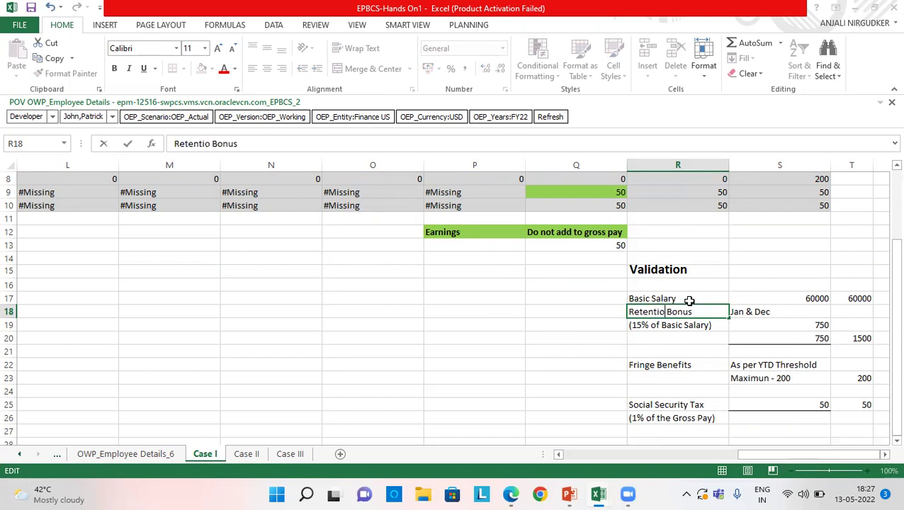
pyautogui.write('n')
pyautogui.press('Return')
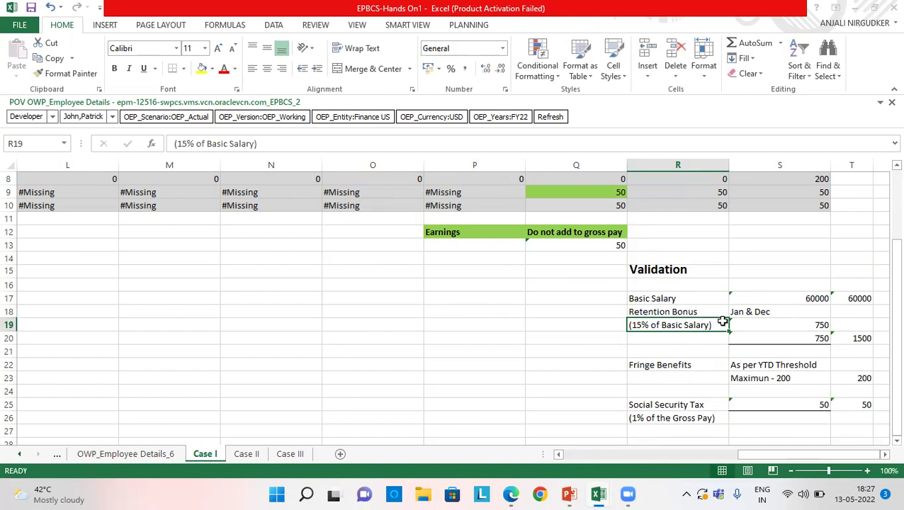
# - Check the Jan and Dec Retention Bonus formulas and their total against the bonus amount in the YearTotal column
pyautogui.click(826, 323)
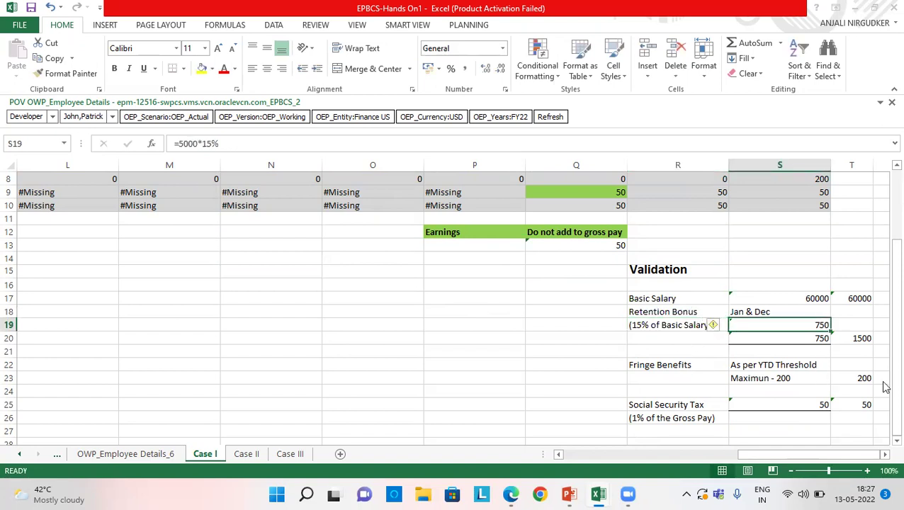
pyautogui.click(807, 337)
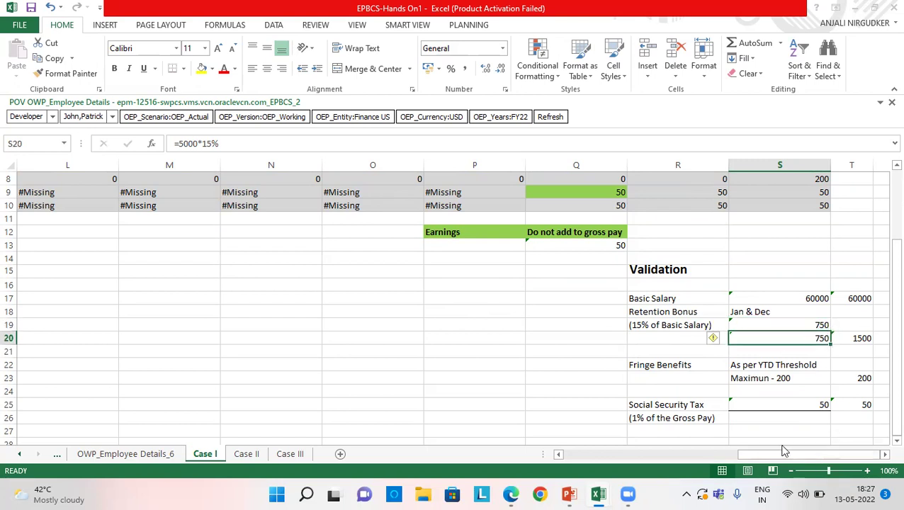
pyautogui.moveTo(782, 454); pyautogui.dragTo(838, 457)
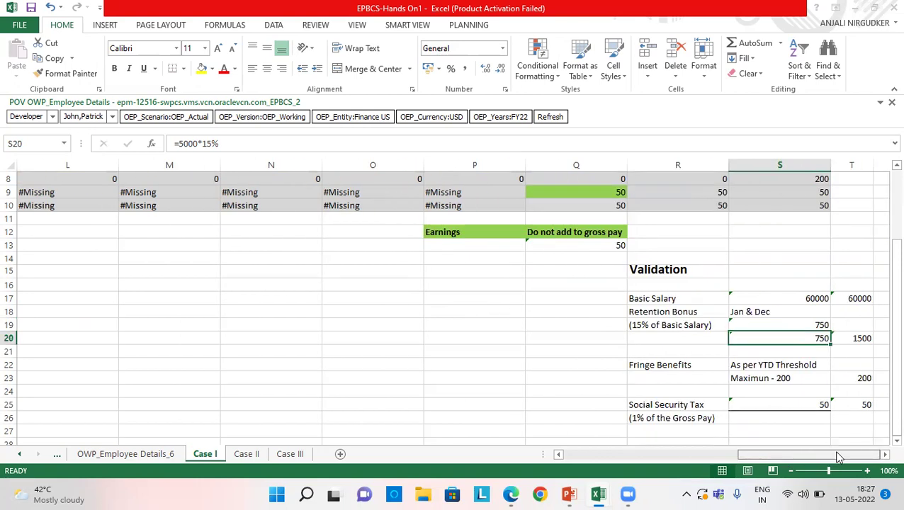
pyautogui.click(858, 337)
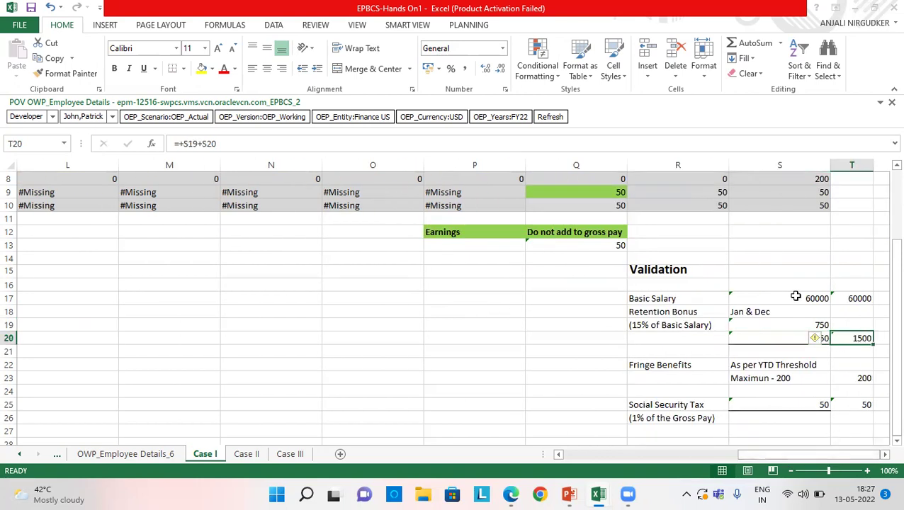
pyautogui.scroll(3, 794, 294)
pyautogui.click(815, 231)
# - Compare the Fringe Benefits threshold and amount in the Validation section with the Fringe Benefits YearTotal
pyautogui.moveTo(759, 454); pyautogui.dragTo(737, 454)
pyautogui.scroll(-2, 795, 369)
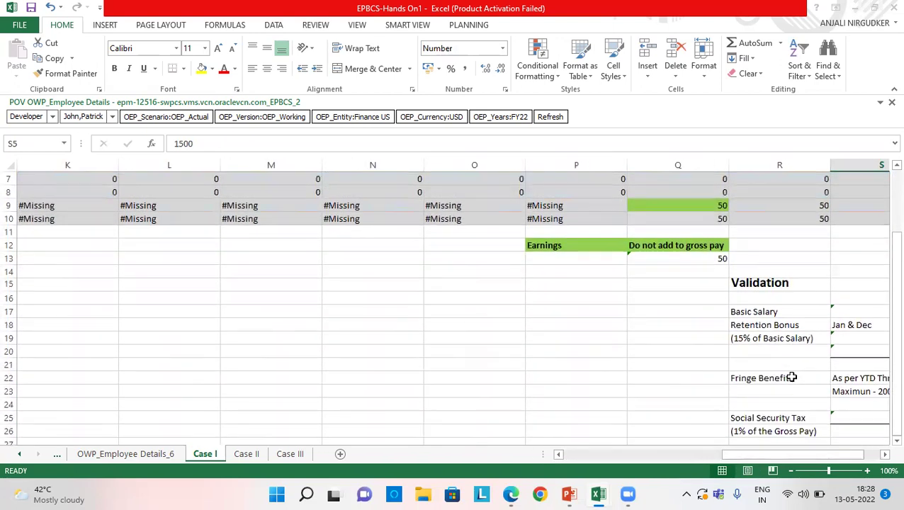
pyautogui.moveTo(793, 454); pyautogui.dragTo(808, 454)
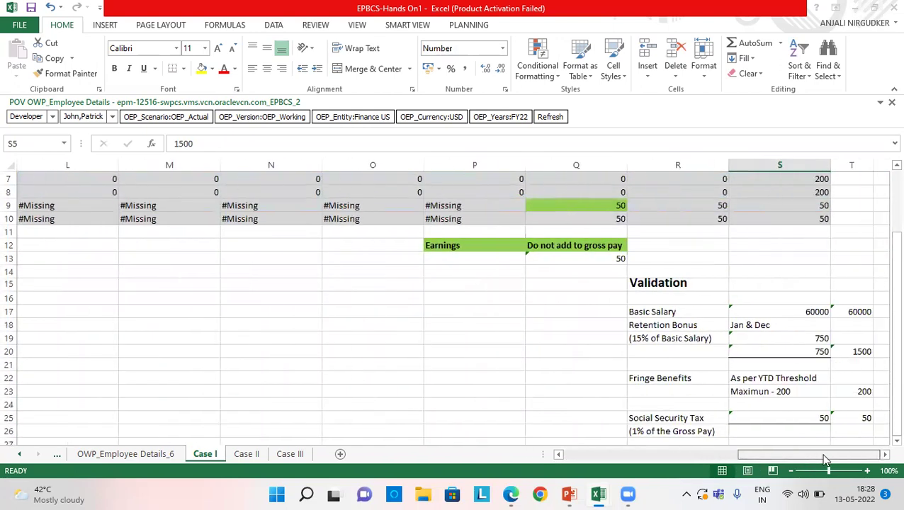
pyautogui.click(786, 388)
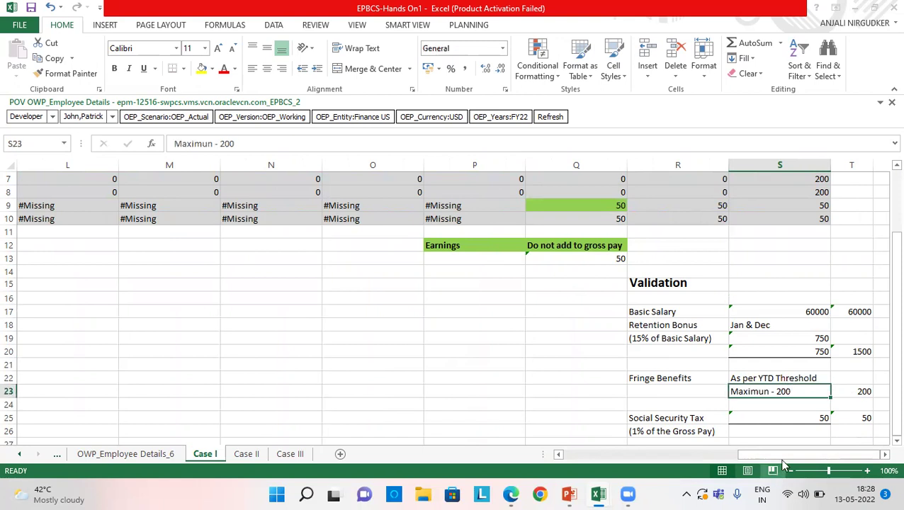
pyautogui.click(853, 391)
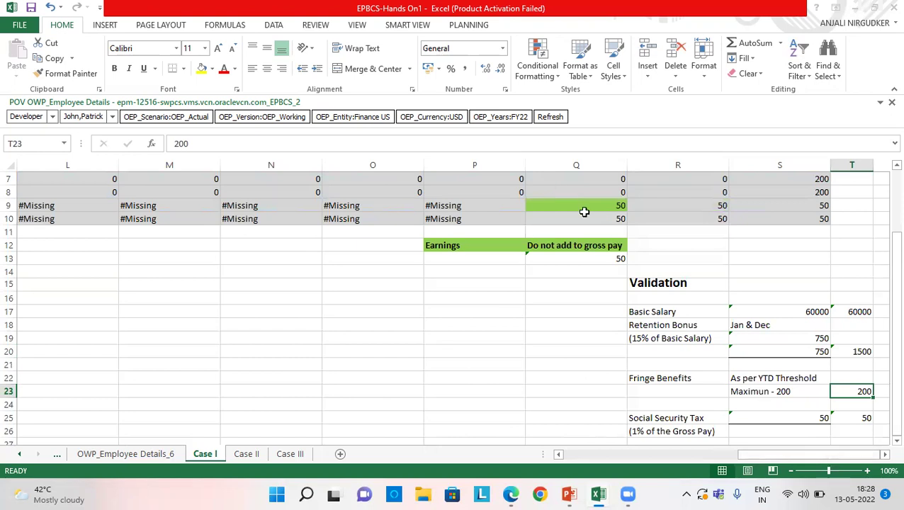
pyautogui.scroll(2, 756, 252)
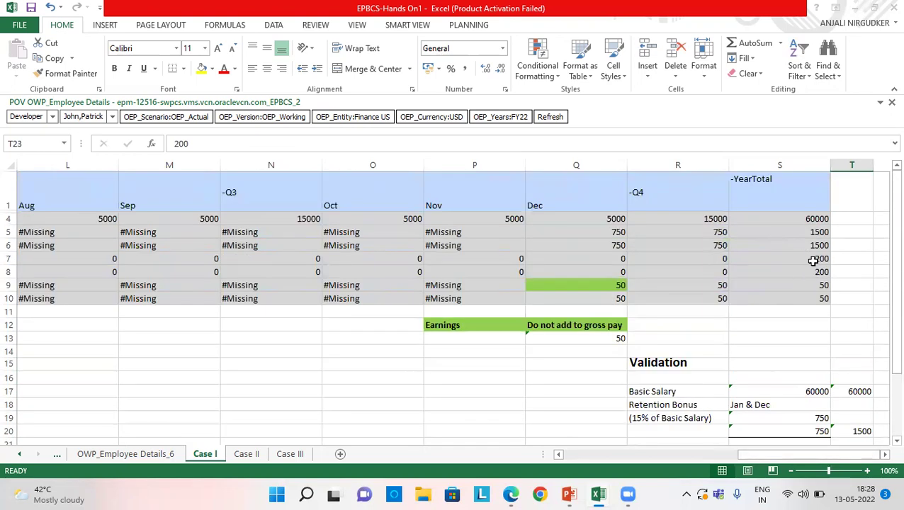
pyautogui.click(814, 261)
# - Trace the Fringe Benefits row month by month from January through YearTotal
pyautogui.moveTo(794, 454); pyautogui.dragTo(653, 455)
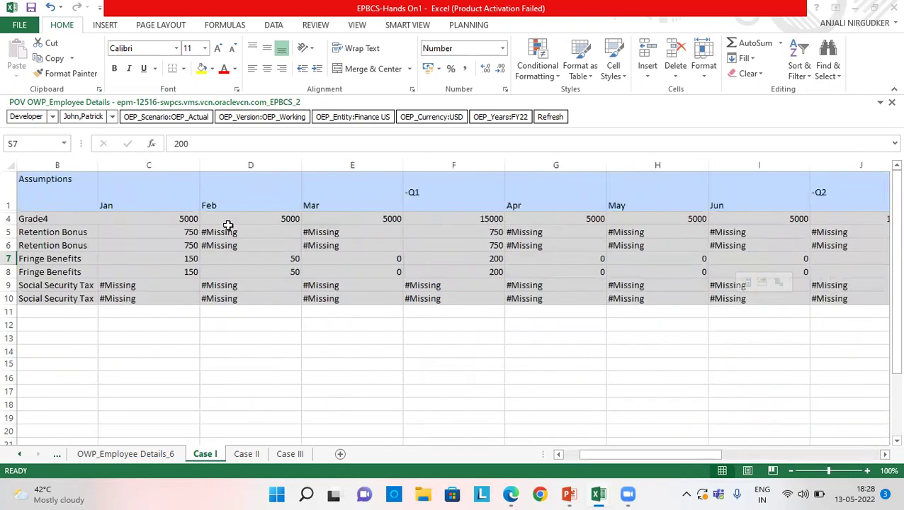
pyautogui.click(188, 258)
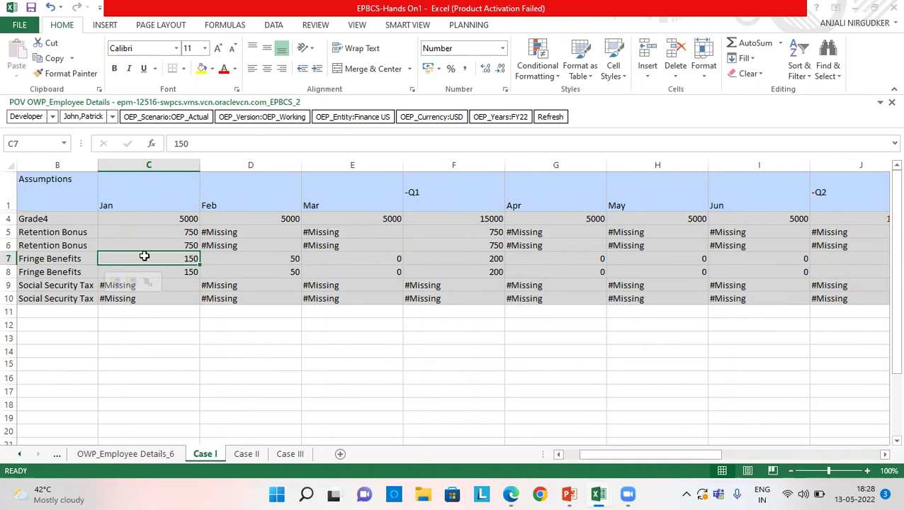
pyautogui.click(262, 259)
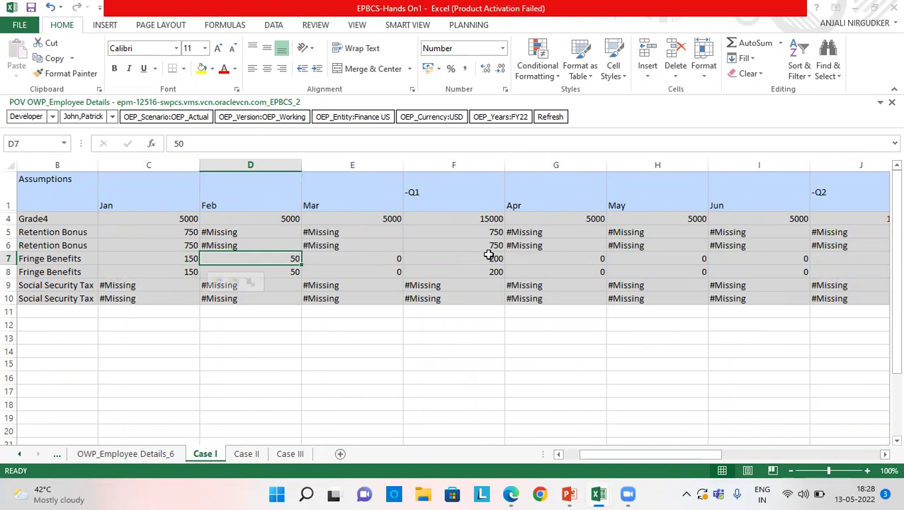
pyautogui.press('Right')
pyautogui.press('Right')
pyautogui.press('Right')
pyautogui.press('Right')
pyautogui.press('Right')
pyautogui.press('Right')
pyautogui.press('Right')
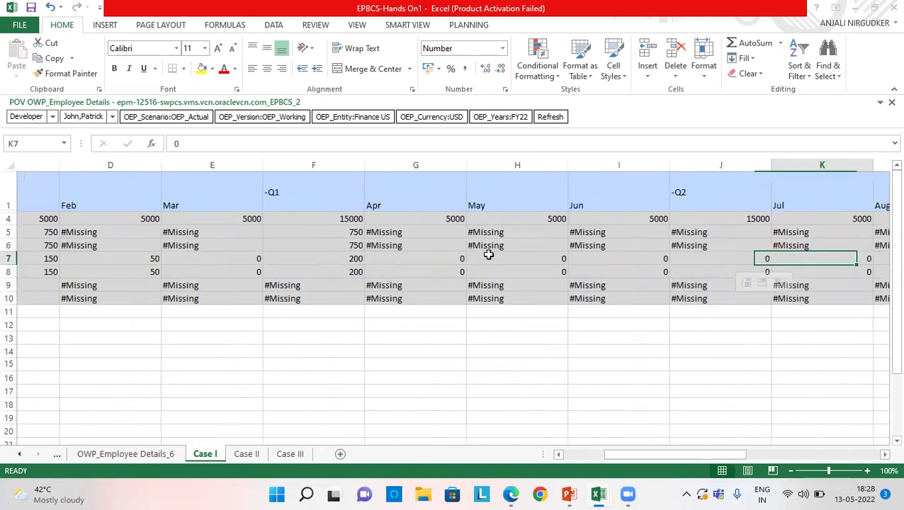
pyautogui.press('Right')
pyautogui.press('Right')
pyautogui.press('Right')
pyautogui.press('Right')
pyautogui.press('Right')
pyautogui.press('Right')
pyautogui.press('Right')
pyautogui.press('Right')
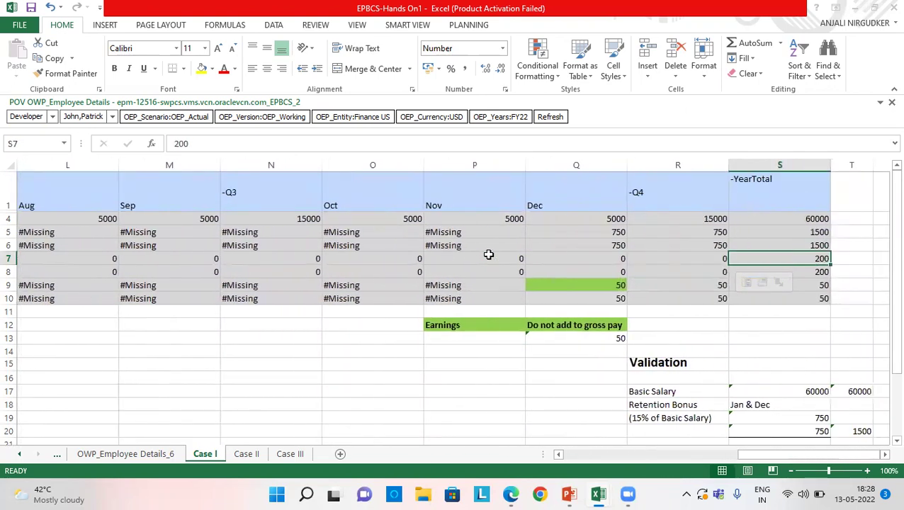
# - Examine the Social Security Tax rows across the year and the highlighted December amount
pyautogui.press('Down')
pyautogui.press('Down')
pyautogui.press('Down')
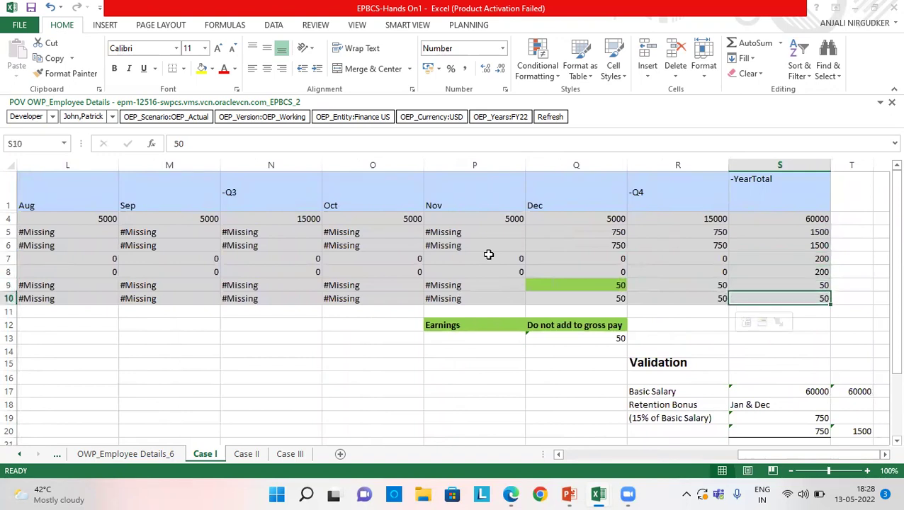
pyautogui.press('Left')
pyautogui.press('Left')
pyautogui.press('Left')
pyautogui.press('Left')
pyautogui.press('Left')
pyautogui.press('Left')
pyautogui.press('Left')
pyautogui.press('Left')
pyautogui.press('Left')
pyautogui.press('Left')
pyautogui.press('Left')
pyautogui.press('Left')
pyautogui.press('Left')
pyautogui.press('Left')
pyautogui.press('Left')
pyautogui.press('Left')
pyautogui.press('Left')
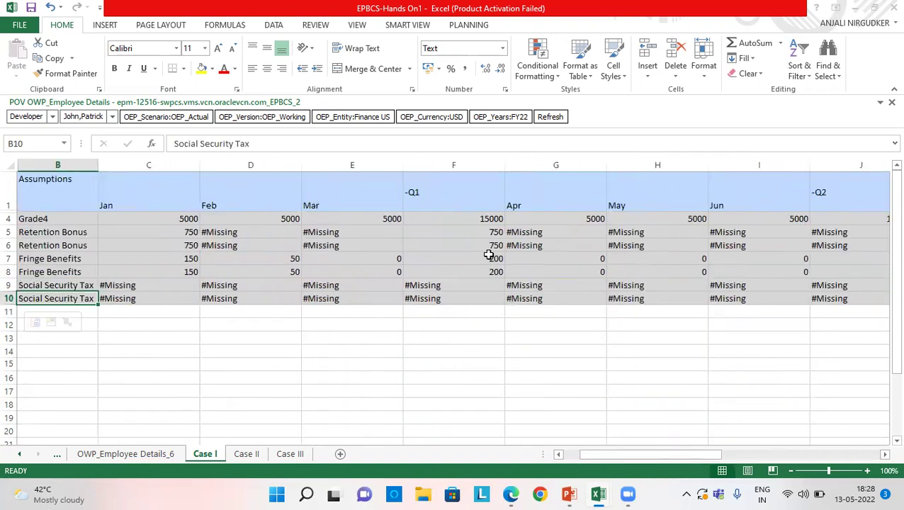
pyautogui.moveTo(676, 455); pyautogui.dragTo(851, 461)
pyautogui.click(697, 283)
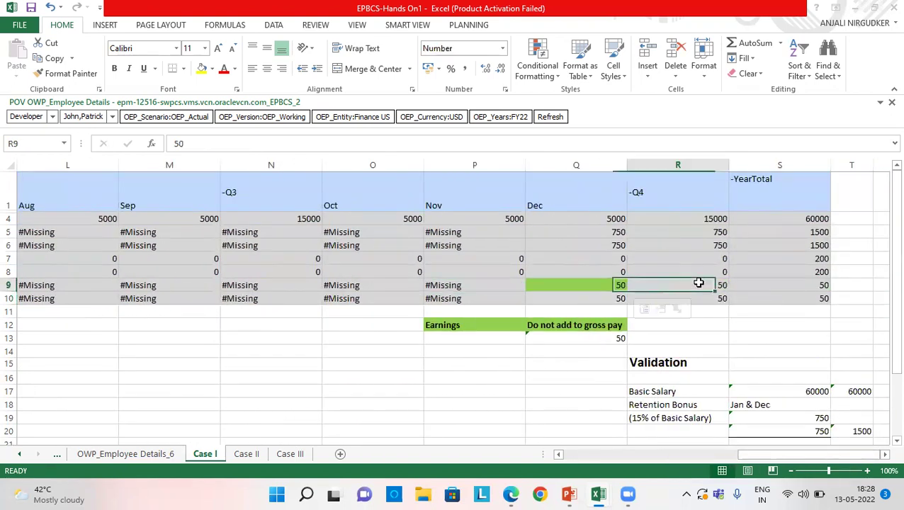
pyautogui.click(608, 283)
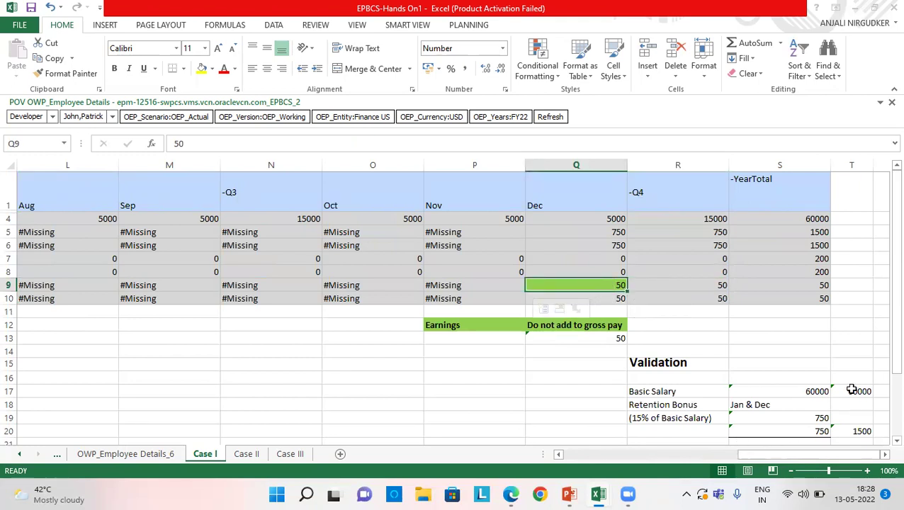
# - Review the Social Security Tax calculation in the Validation section and compare it with the monthly assumptions above
pyautogui.scroll(-1, 572, 279)
pyautogui.scroll(-1, 694, 339)
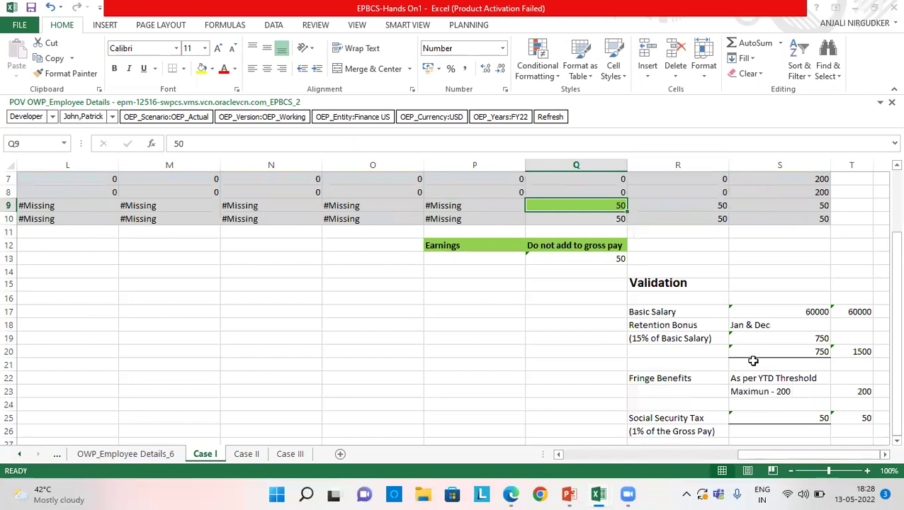
pyautogui.scroll(-1, 754, 407)
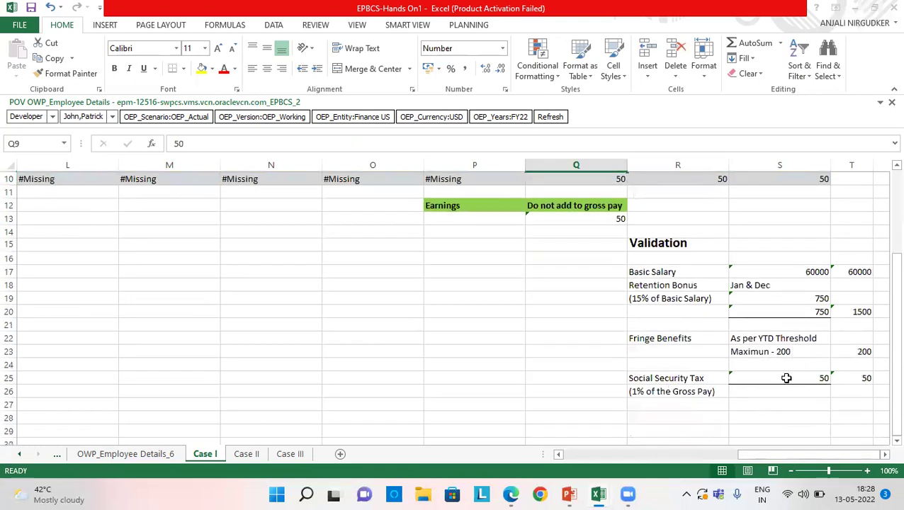
pyautogui.click(786, 378)
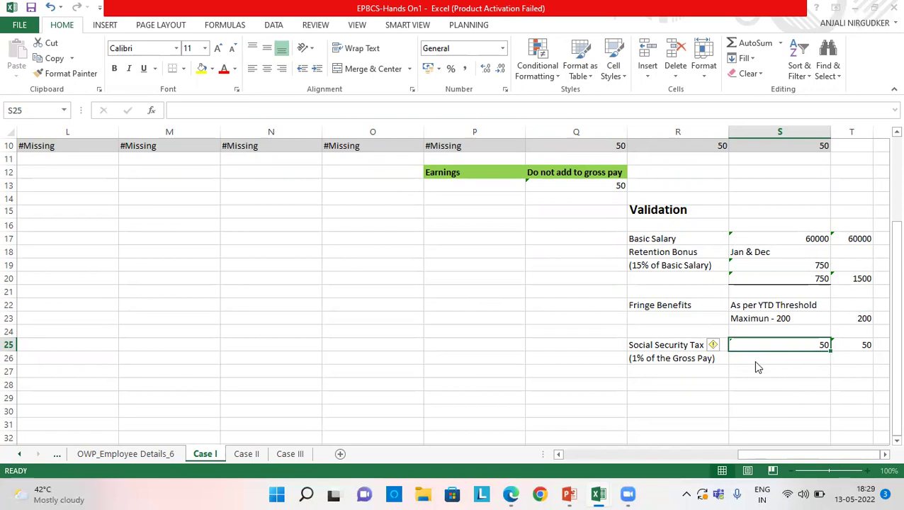
pyautogui.scroll(3, 751, 370)
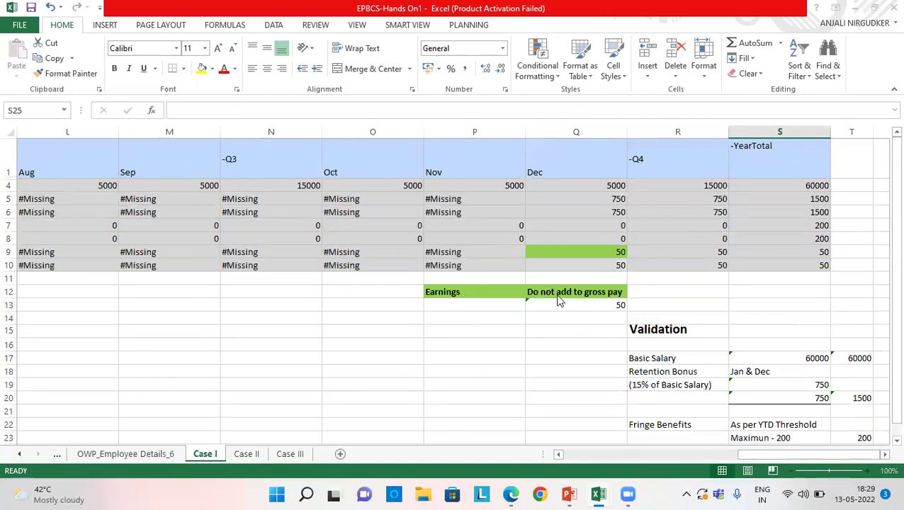
# - Recheck the Social Security Tax entry in the Case I Validation section against the December amount above
pyautogui.scroll(-2, 782, 361)
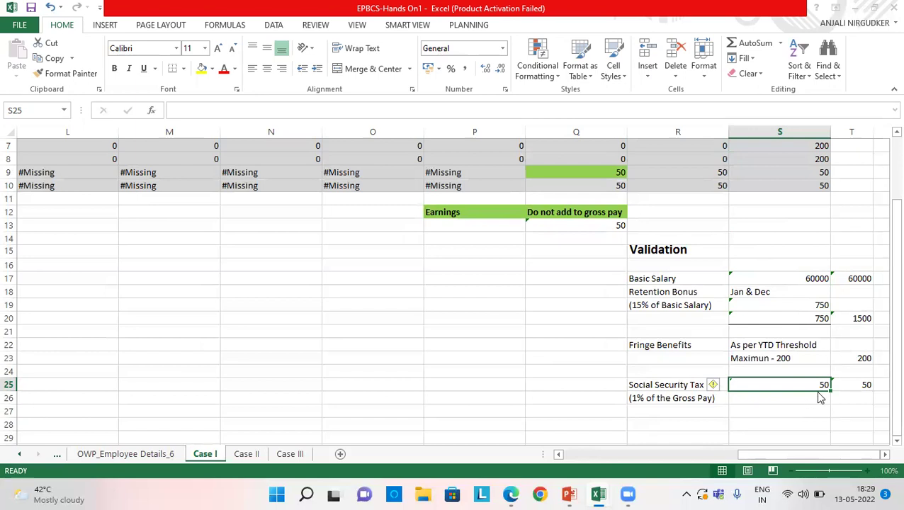
pyautogui.scroll(2, 825, 373)
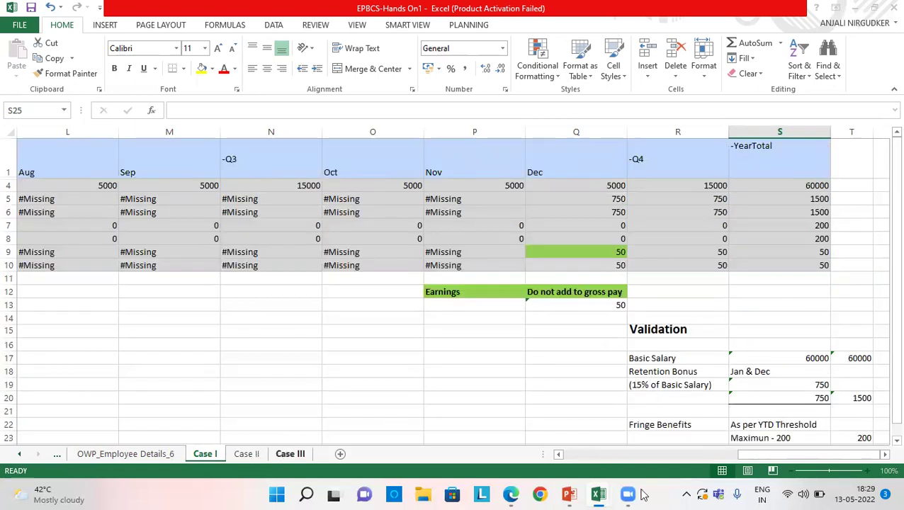
# - Switch to the CASES FOR BENEFITS TAXES & ADDITIONAL EARNINGS workbook and rename the Case II additional earning in A18 as Signing Bonus
pyautogui.moveTo(595, 494)
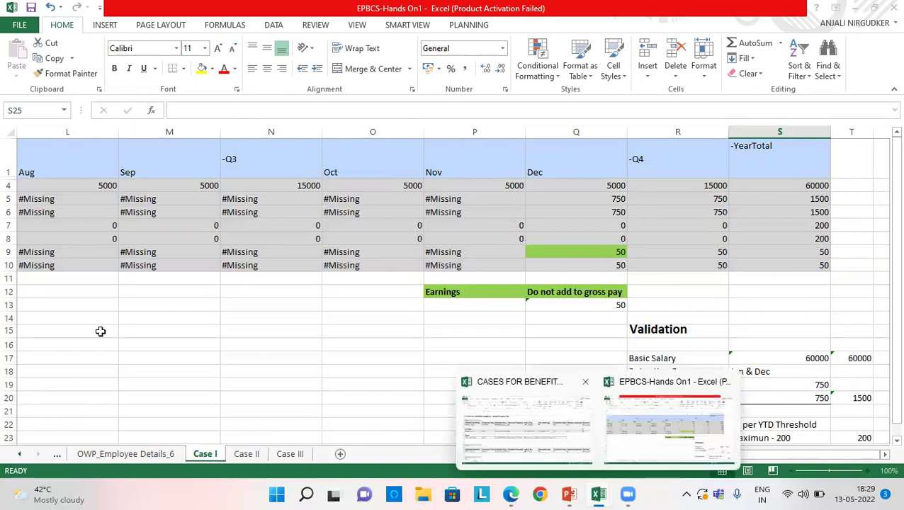
pyautogui.scroll(-1, 71, 340)
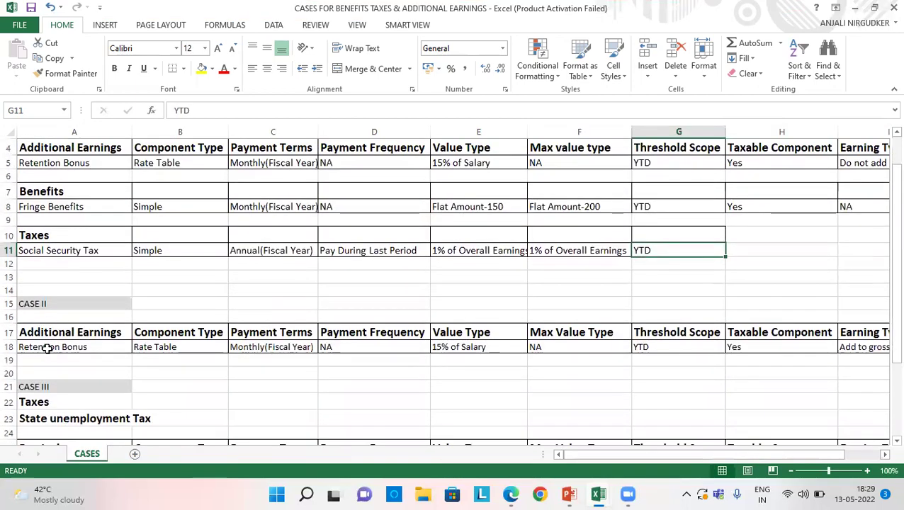
pyautogui.doubleClick(84, 346)
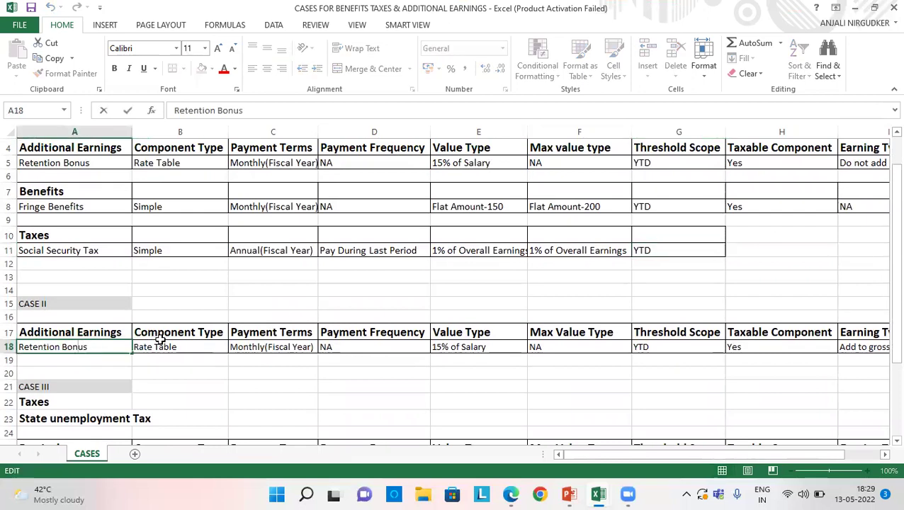
pyautogui.press('BackSpace')
pyautogui.press('BackSpace')
pyautogui.press('BackSpace')
pyautogui.press('BackSpace')
pyautogui.press('BackSpace')
pyautogui.press('BackSpace')
pyautogui.press('BackSpace')
pyautogui.press('BackSpace')
pyautogui.press('BackSpace')
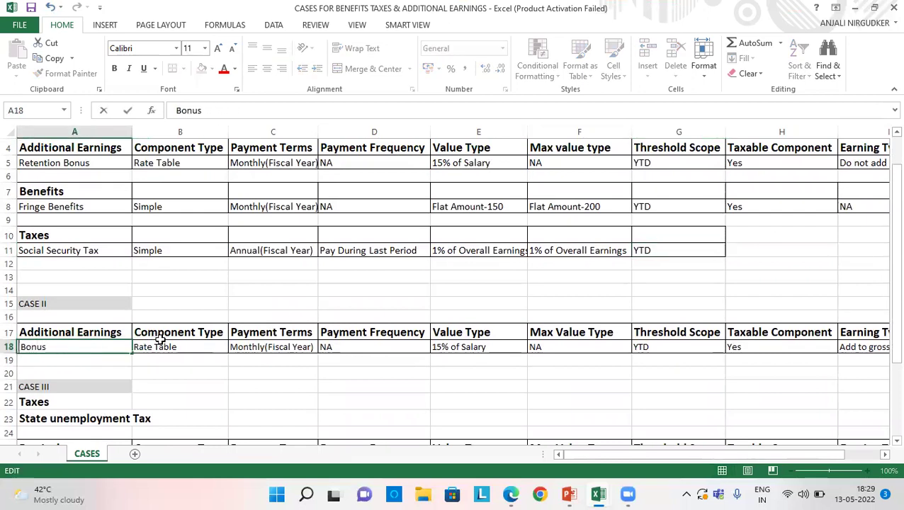
pyautogui.write('Signing')
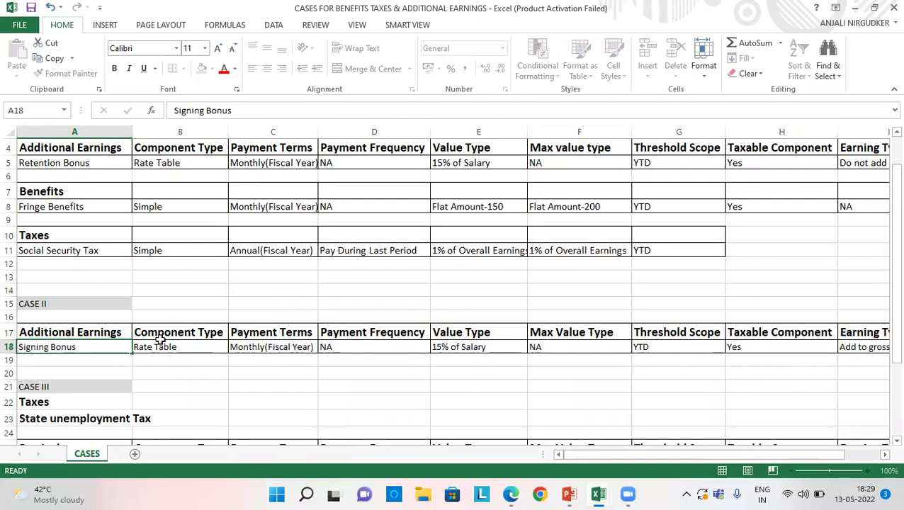
pyautogui.press('Return')
# - Review the Case II Signing Bonus settings from Component Type through Earning Type
pyautogui.click(199, 345)
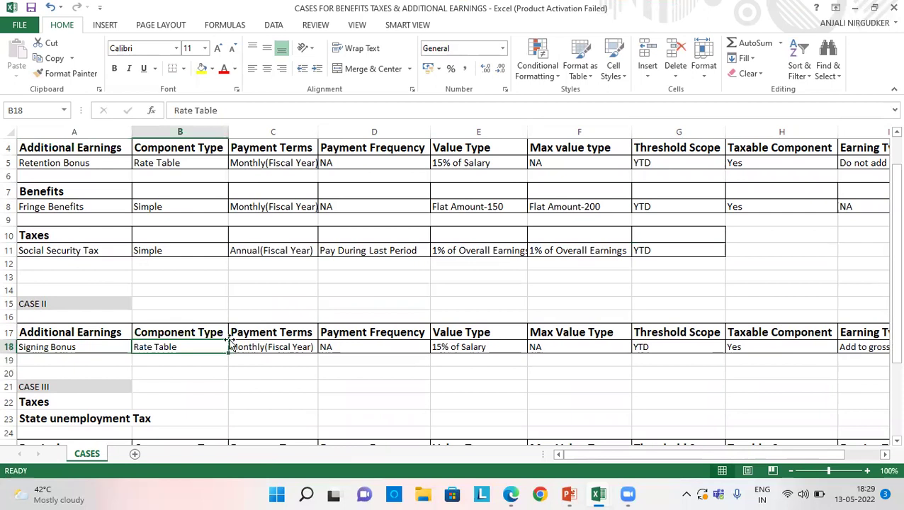
pyautogui.moveTo(578, 456); pyautogui.dragTo(656, 457)
pyautogui.click(740, 346)
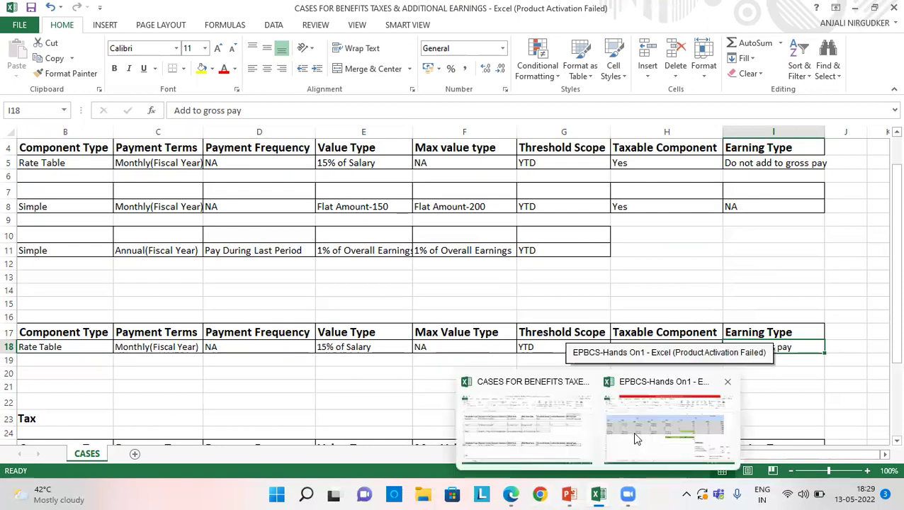
# - Switch to EPM Cloud, open the employee details from the Developer row, and apply Engineer as the job
pyautogui.click(512, 494)
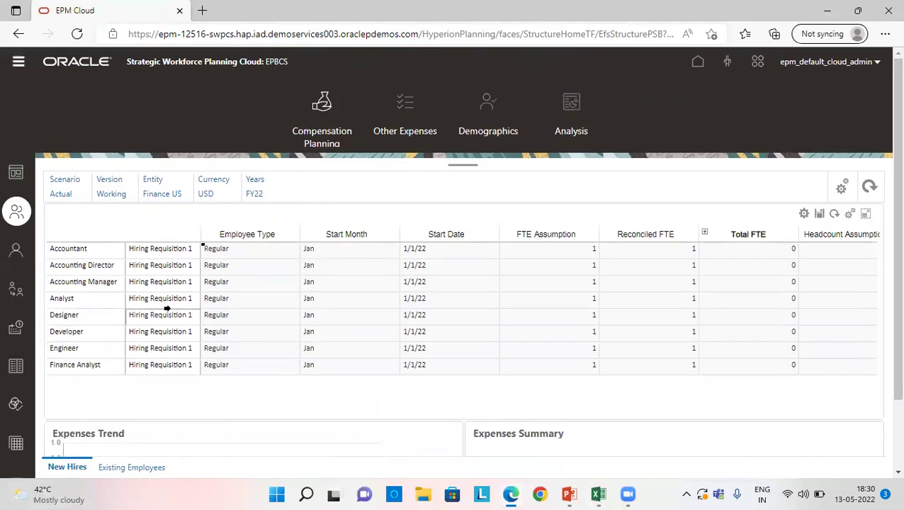
pyautogui.click(160, 331)
pyautogui.click(333, 223)
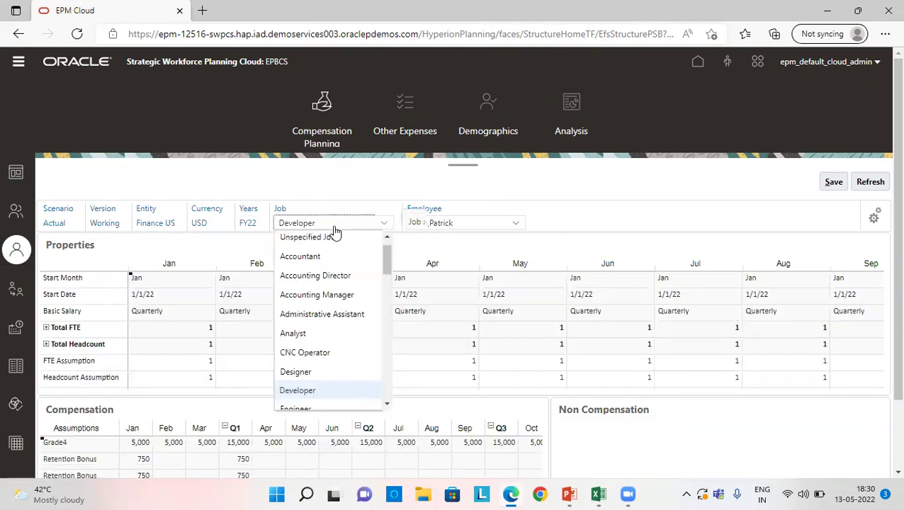
pyautogui.scroll(-1, 305, 381)
pyautogui.click(309, 383)
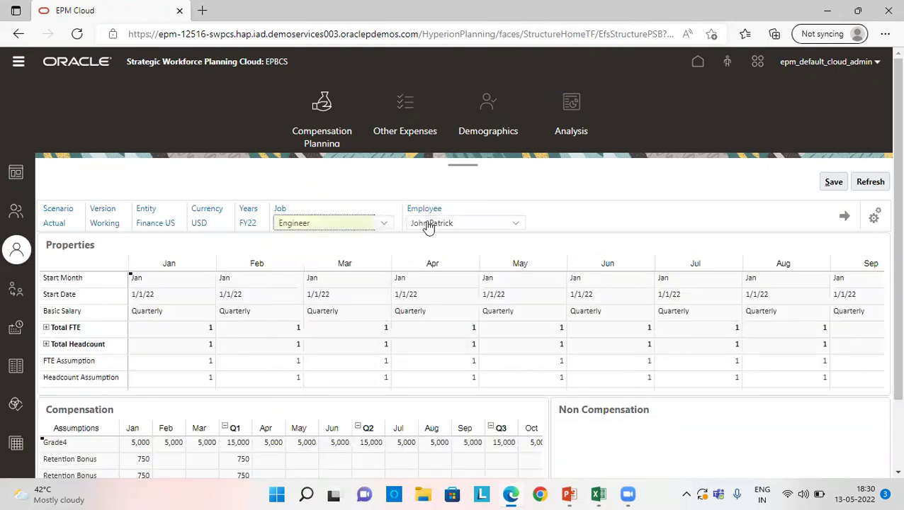
pyautogui.click(844, 217)
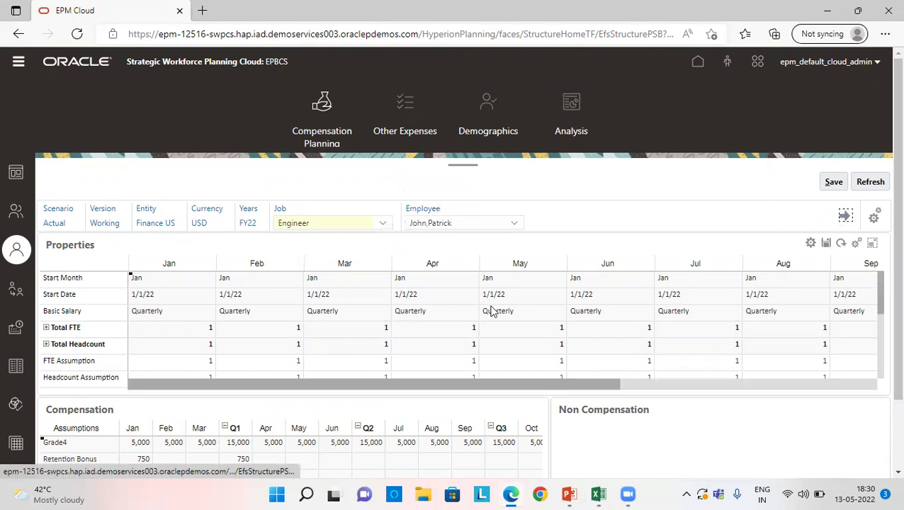
# - Load the Engineer employee's details by selecting their name, and maximize the Compensation grid
pyautogui.click(489, 227)
pyautogui.click(443, 405)
pyautogui.click(842, 217)
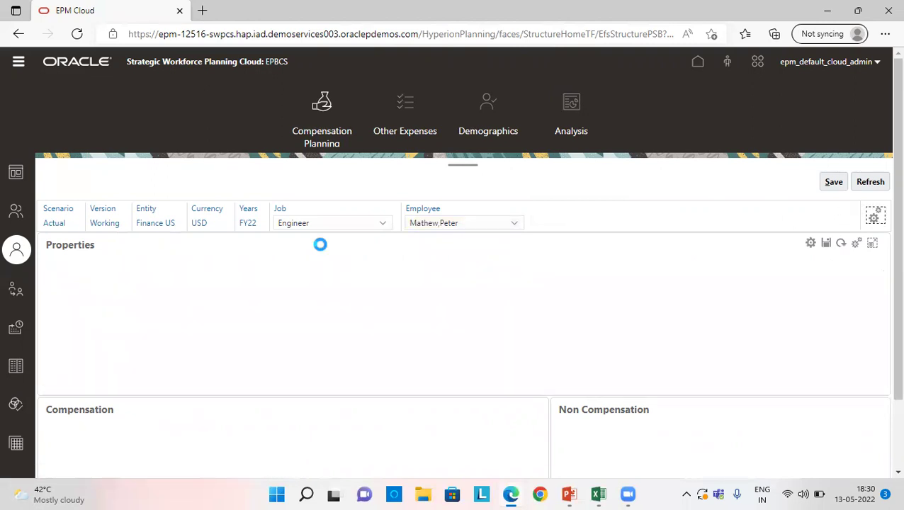
pyautogui.scroll(-1, 637, 403)
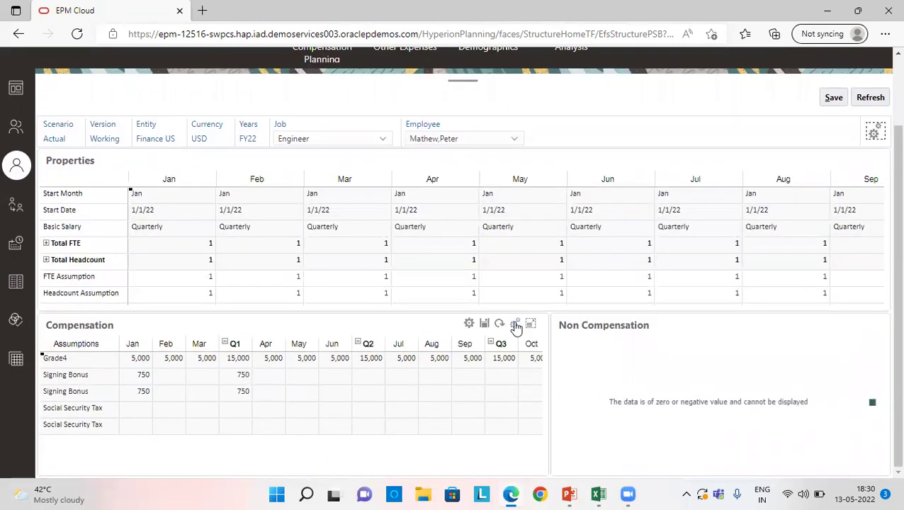
pyautogui.click(529, 324)
# - Switch to the EPBCS-Hands On1 workbook and examine the Signing Bonus and Social Security Tax rows on the Case II sheet
pyautogui.moveTo(601, 493)
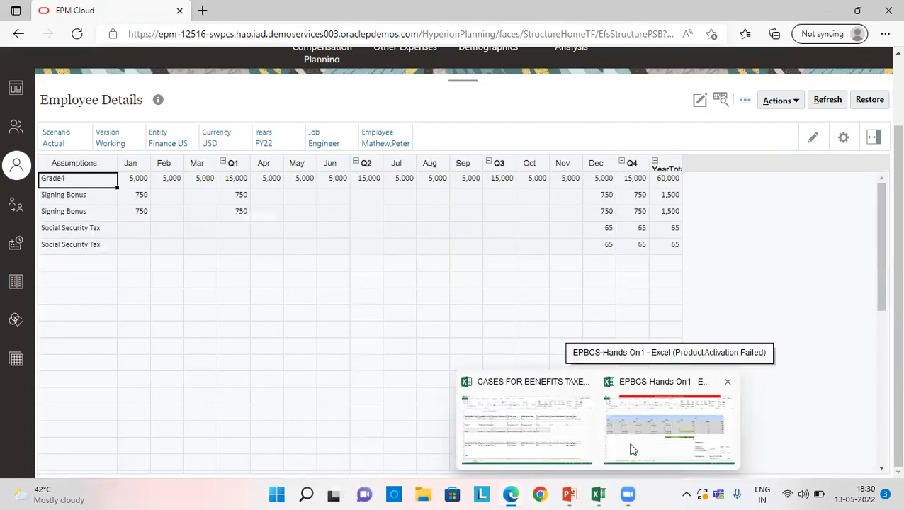
pyautogui.click(633, 449)
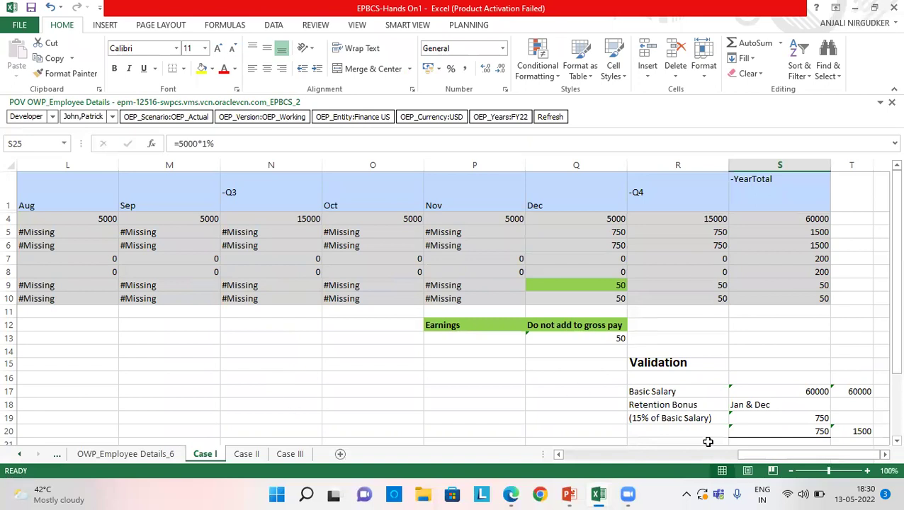
pyautogui.click(247, 453)
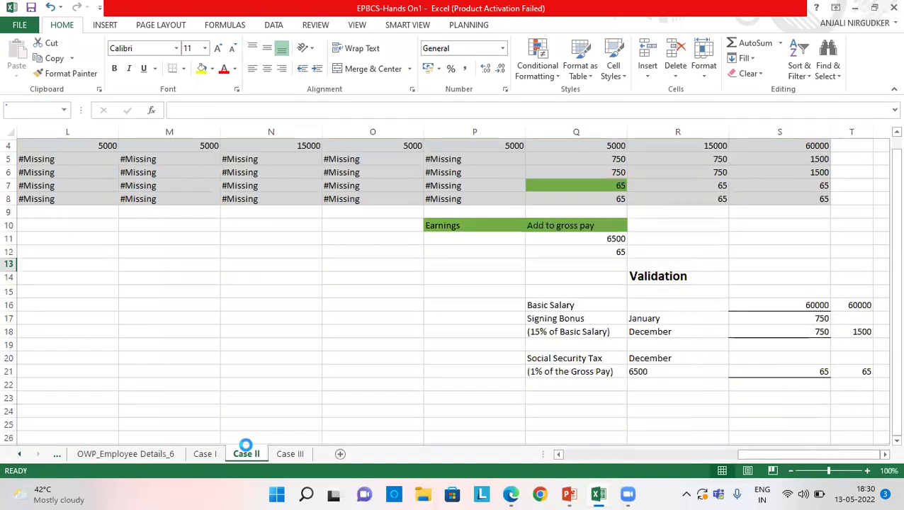
pyautogui.moveTo(717, 457); pyautogui.dragTo(592, 457)
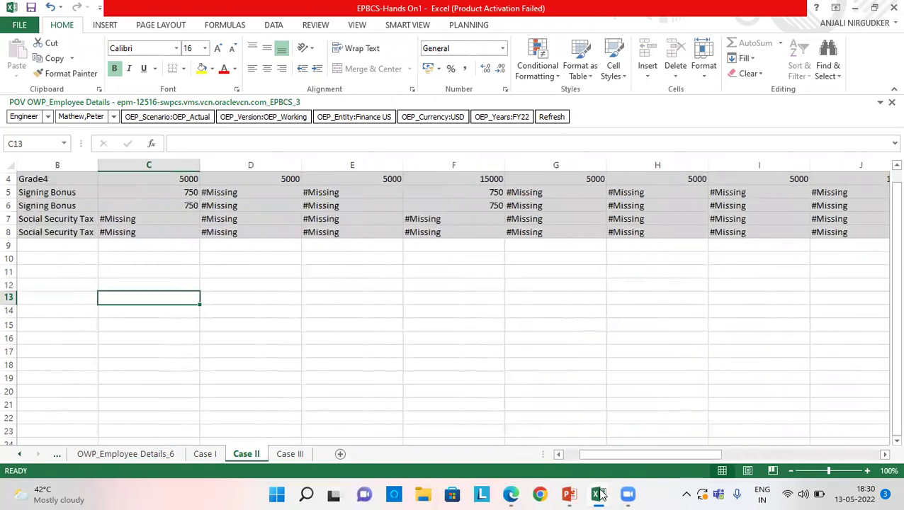
# - Check the Case II earning definition in the CASES workbook against the Case I benefits and taxes
pyautogui.moveTo(596, 492)
pyautogui.click(545, 426)
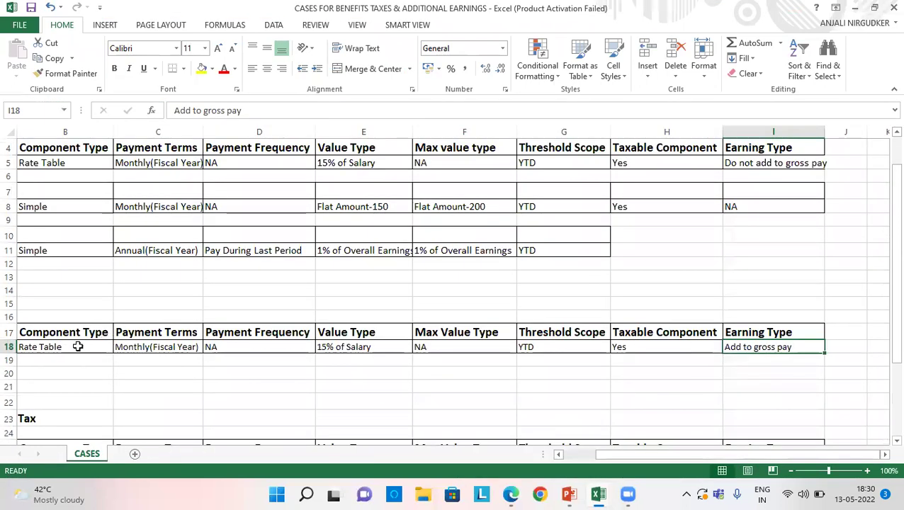
pyautogui.scroll(1, 101, 215)
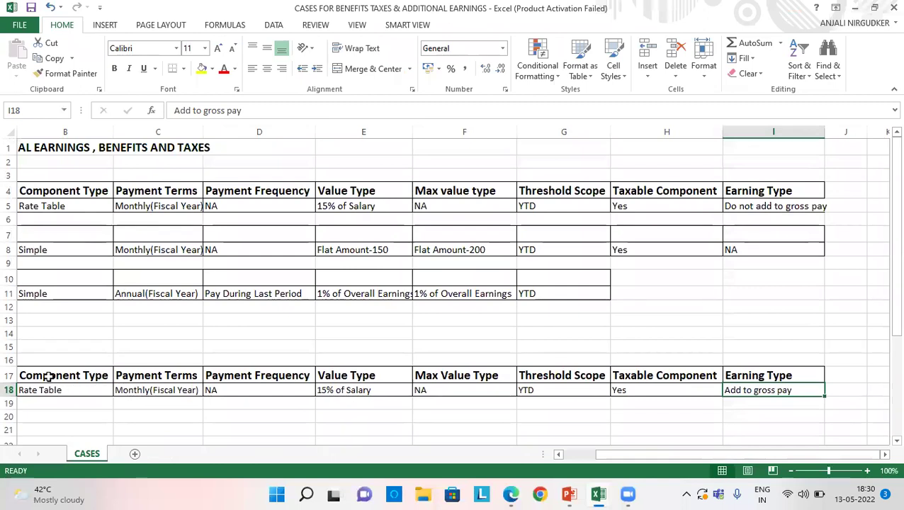
# - Return to the Case II sheet in EPBCS-Hands On1 and compare its December and YearTotal figures with the Validation section
pyautogui.moveTo(599, 494)
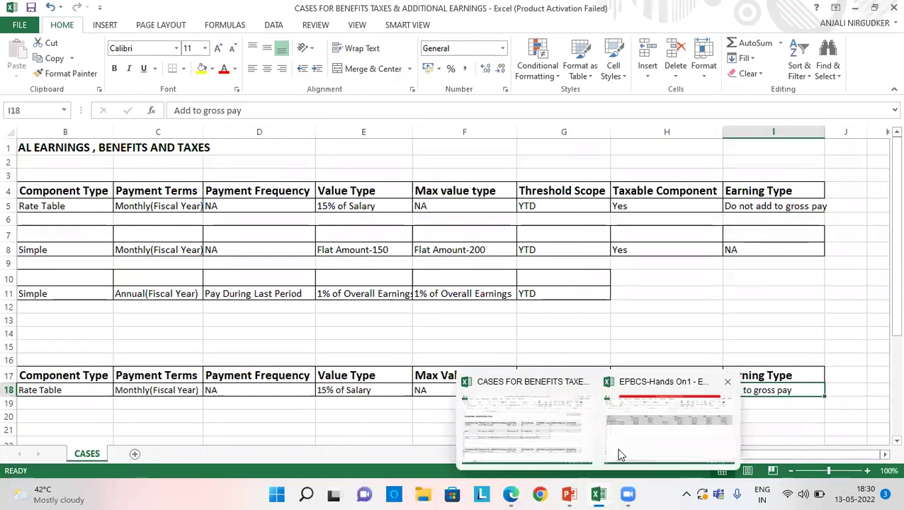
pyautogui.click(644, 426)
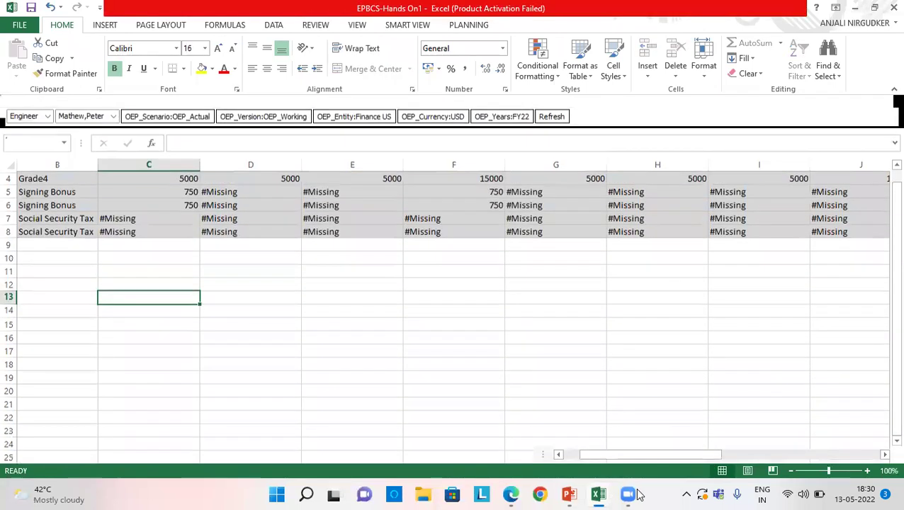
pyautogui.moveTo(615, 454); pyautogui.dragTo(776, 448)
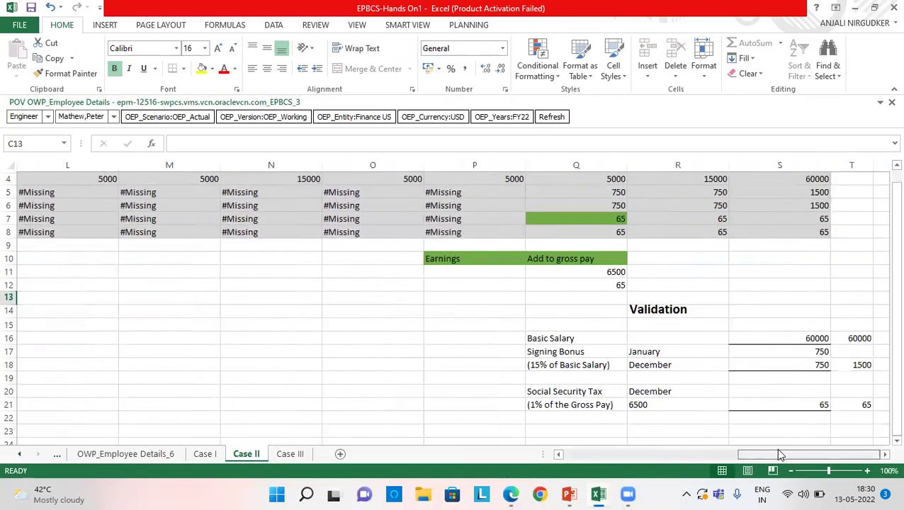
pyautogui.scroll(1, 722, 381)
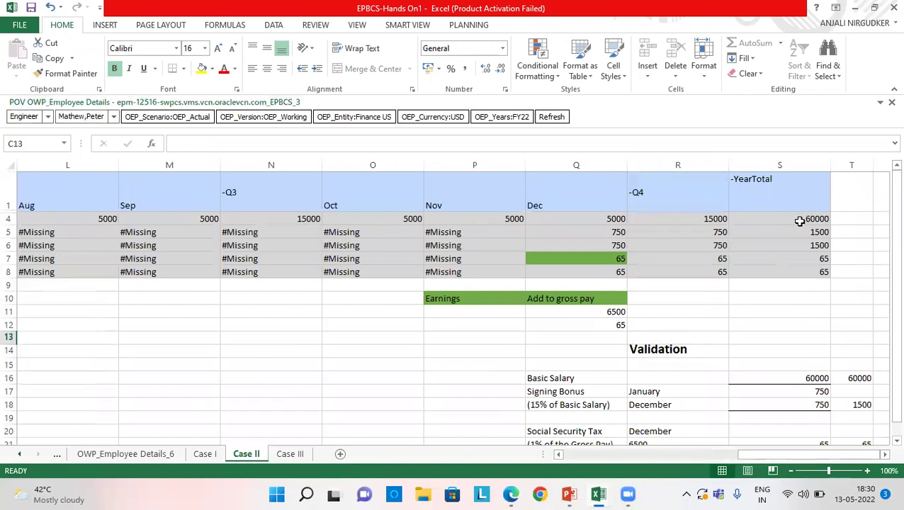
pyautogui.moveTo(740, 457); pyautogui.dragTo(783, 457)
pyautogui.scroll(-1, 758, 397)
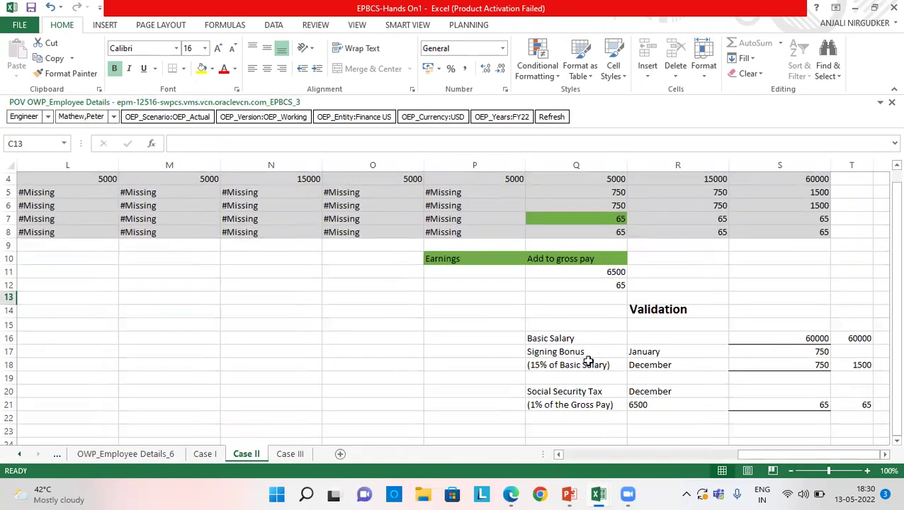
# - Inspect the January and December Signing Bonus calculations in the Case II Validation section
pyautogui.click(664, 352)
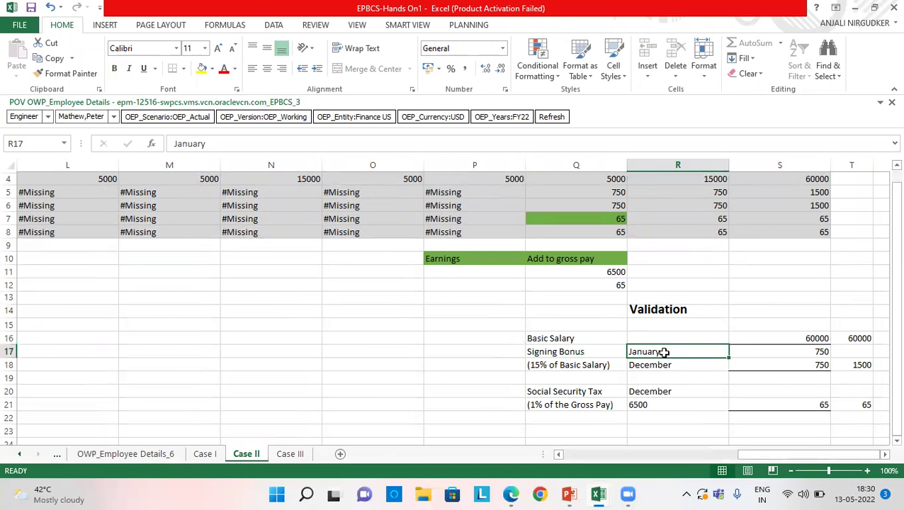
pyautogui.click(790, 351)
pyautogui.click(692, 364)
pyautogui.click(778, 361)
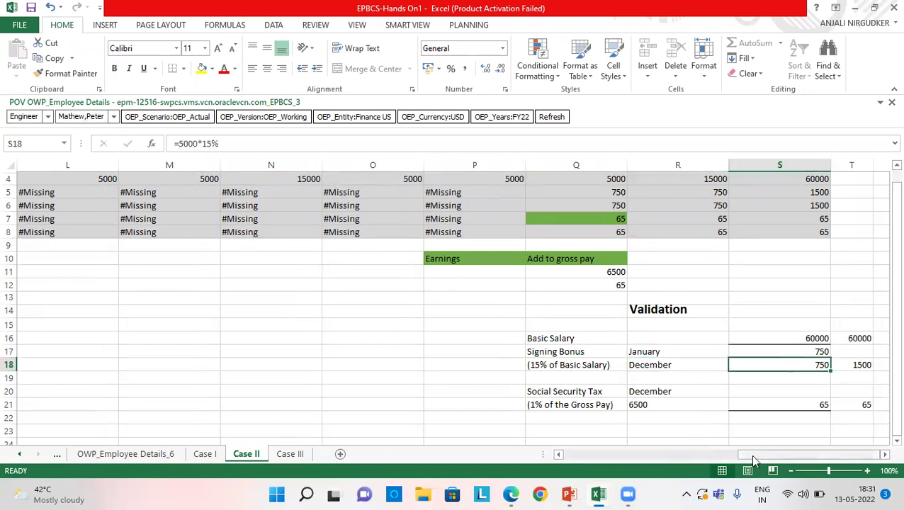
# - Inspect the Social Security Tax entry and its 1% of the Gross Pay basis in the Case II Validation section
pyautogui.moveTo(751, 454)
pyautogui.mouseDown()
pyautogui.moveTo(733, 454)
pyautogui.moveTo(750, 454)
pyautogui.mouseUp()
pyautogui.click(575, 391)
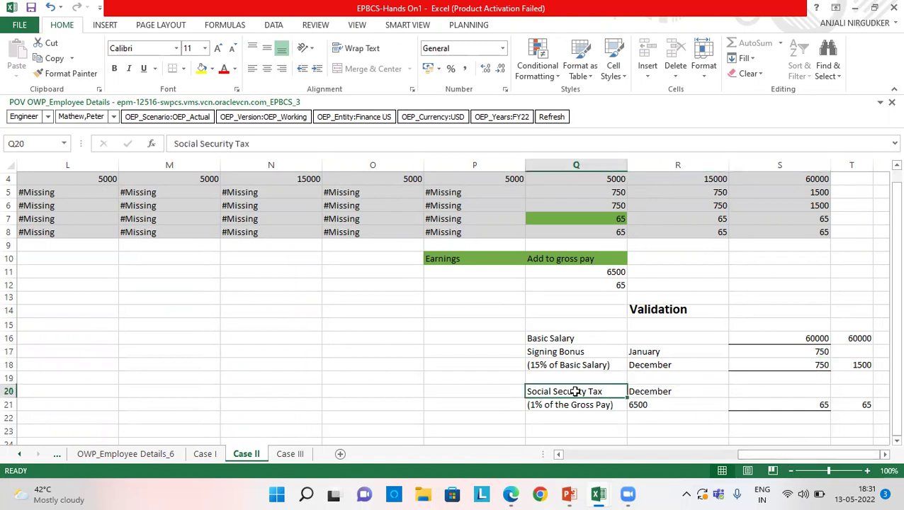
pyautogui.click(600, 408)
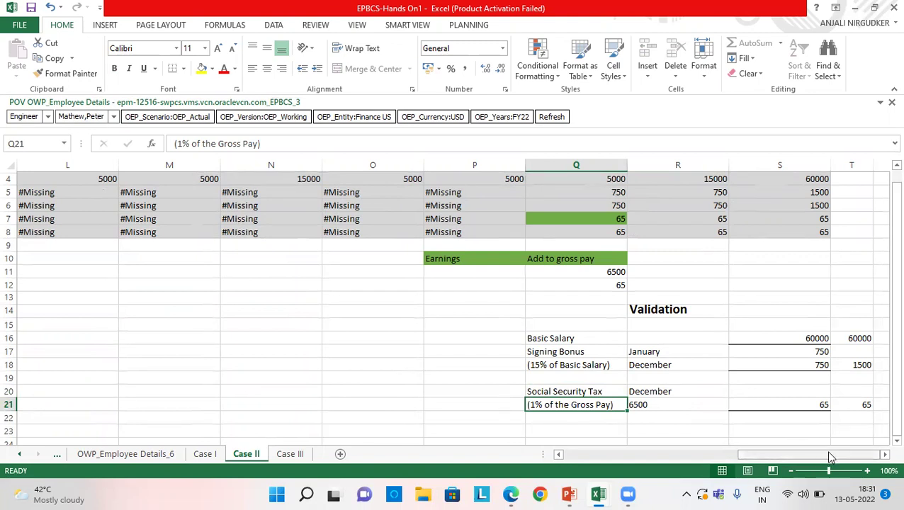
# - Compare the YearTotal basic salary and signing bonus on Case II with the validation amounts and their 15% of Basic Salary basis
pyautogui.scroll(1, 819, 311)
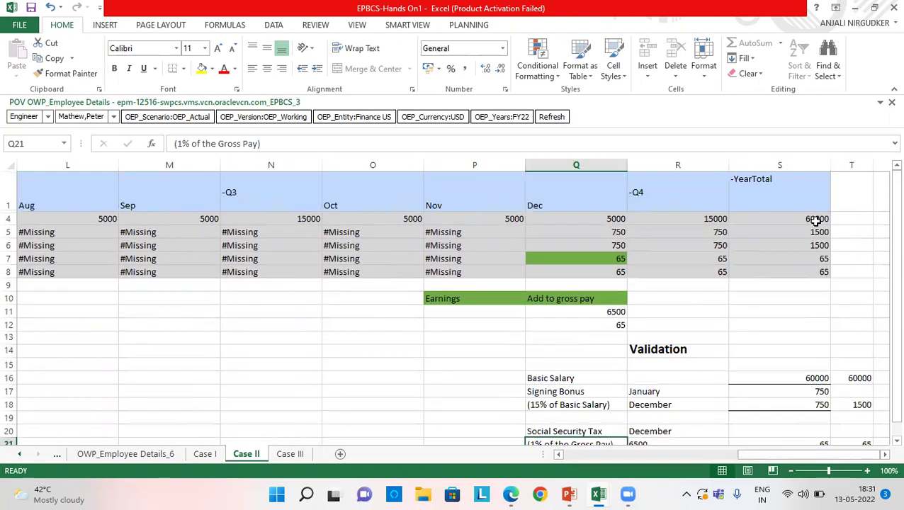
pyautogui.click(816, 220)
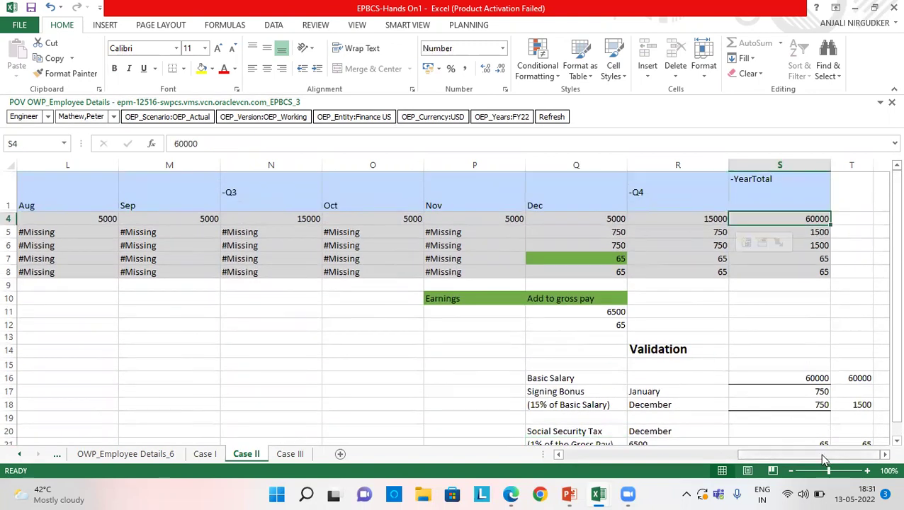
pyautogui.click(585, 406)
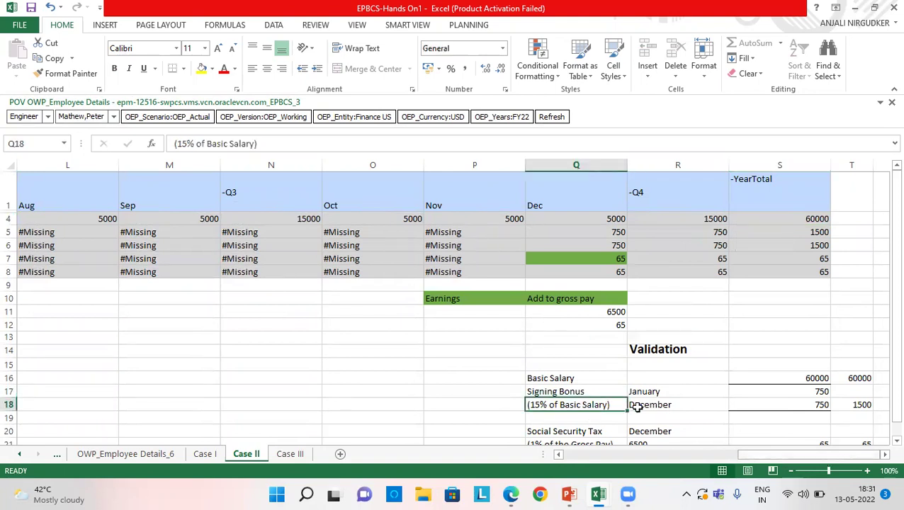
pyautogui.click(800, 393)
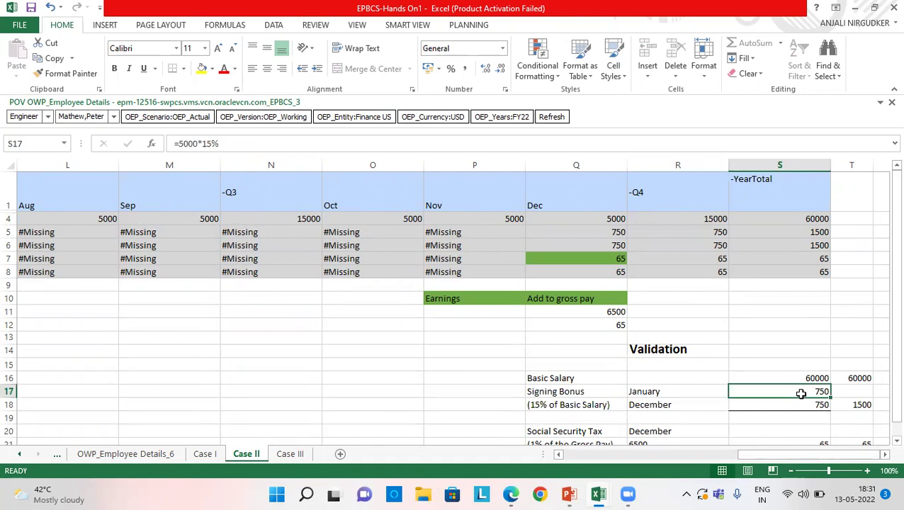
pyautogui.scroll(-1, 799, 373)
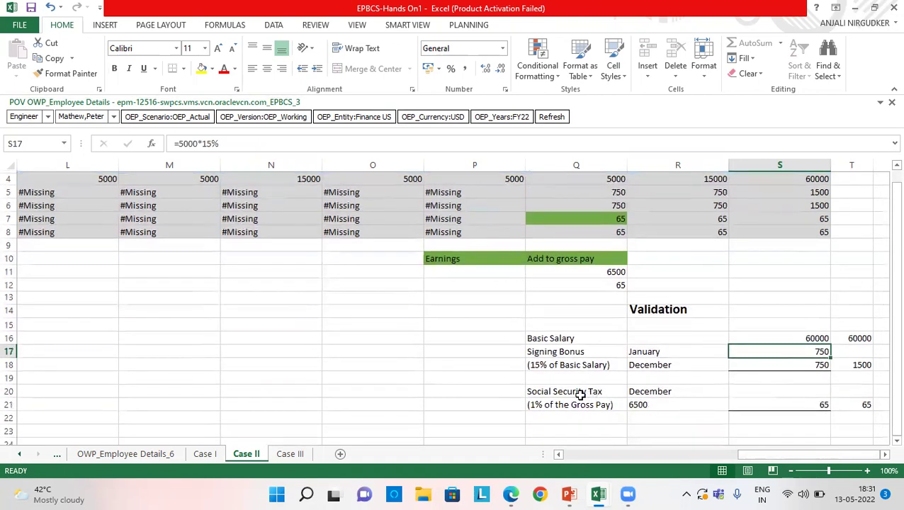
# - Inspect the December gross pay sum and the 1% Social Security Tax formula in the Case II Validation section
pyautogui.click(580, 404)
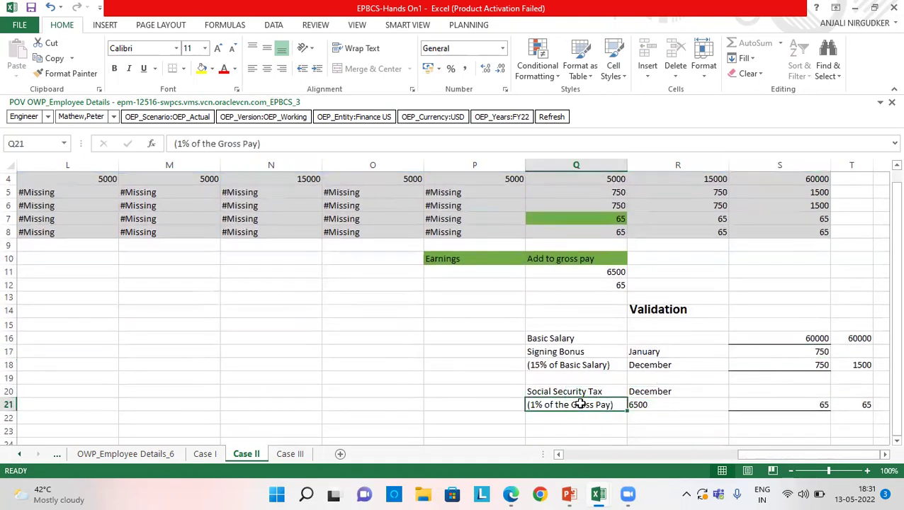
pyautogui.click(657, 404)
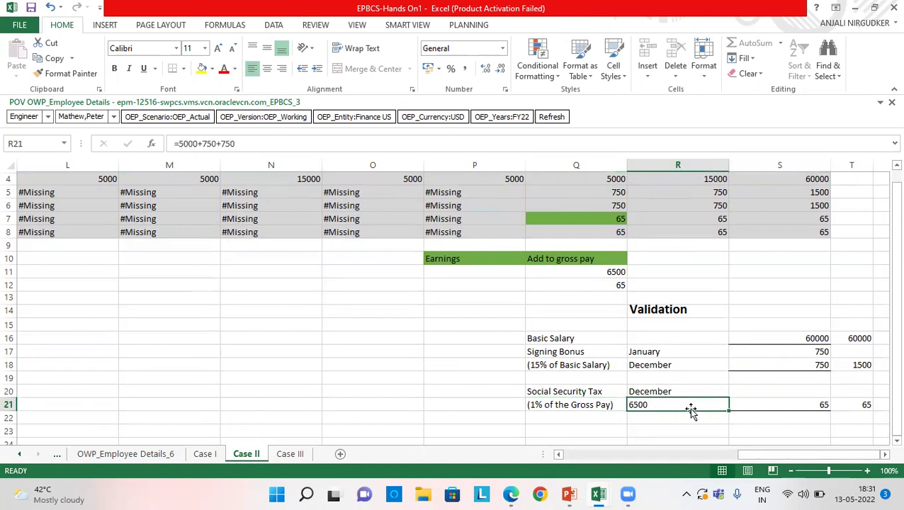
pyautogui.click(577, 405)
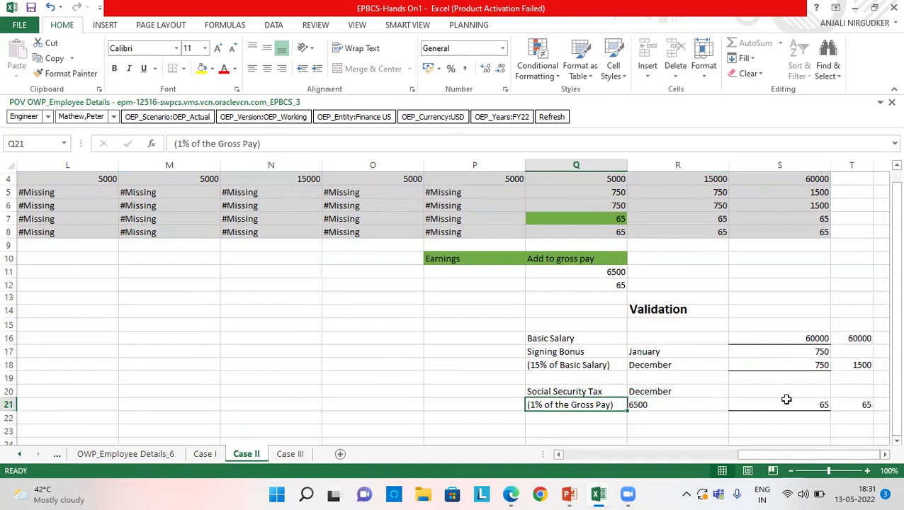
pyautogui.click(816, 406)
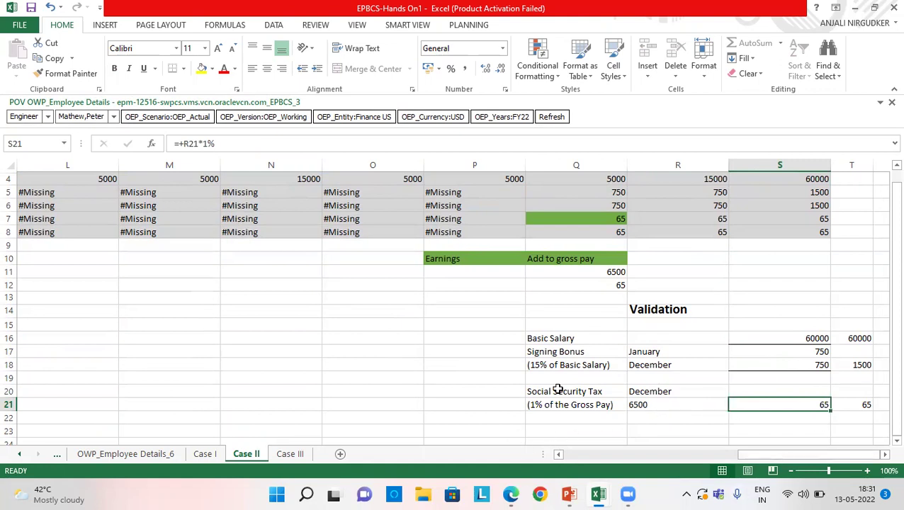
pyautogui.scroll(1, 647, 425)
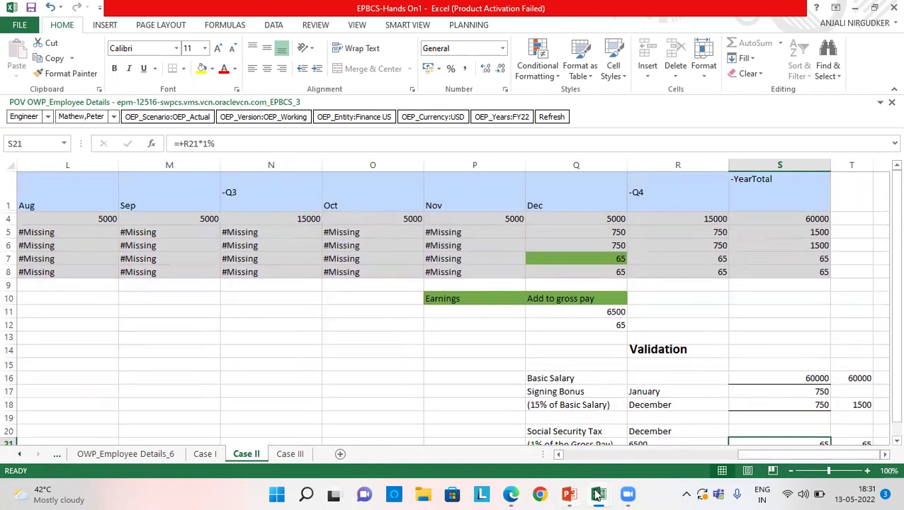
# - Switch to the CASES FOR BENEFITS TAXES & ADDITIONAL EARNINGS workbook and review Case III's State Unemployment Tax component type, payment terms and value type
pyautogui.moveTo(598, 494)
pyautogui.click(549, 430)
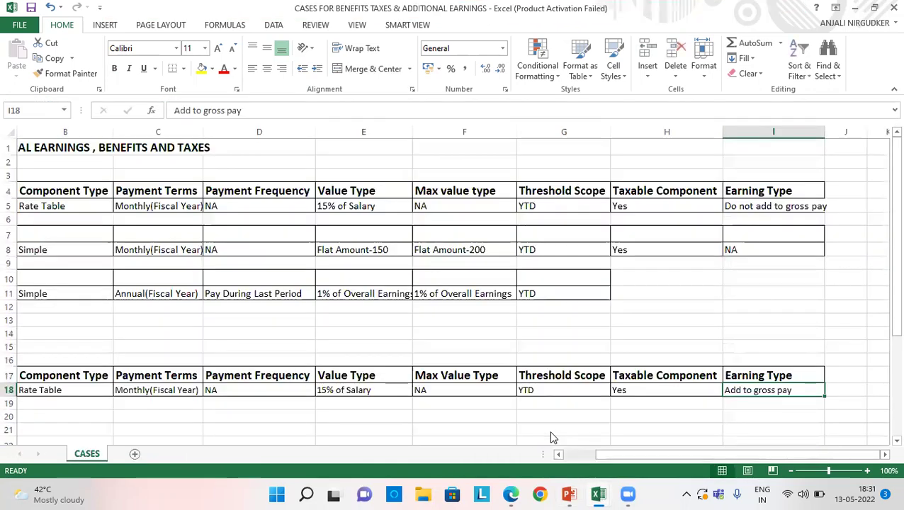
pyautogui.moveTo(626, 460); pyautogui.dragTo(593, 458)
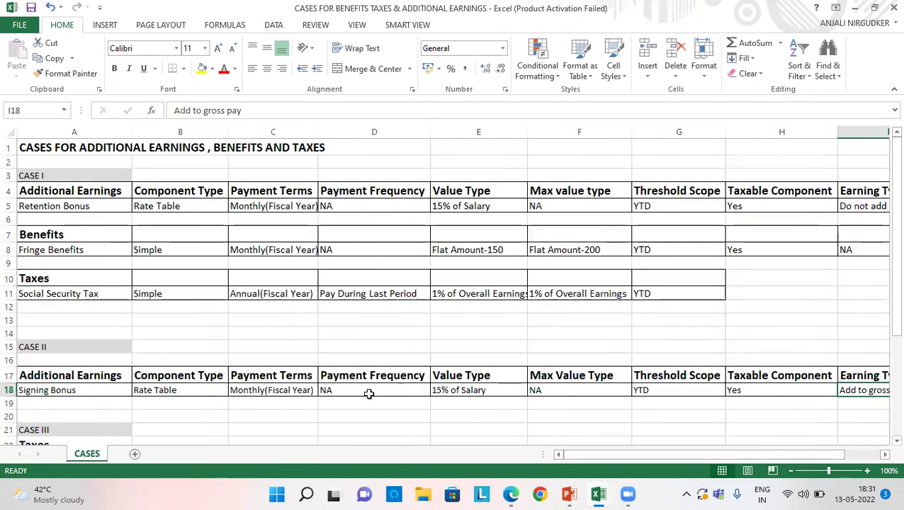
pyautogui.scroll(-1, 224, 376)
pyautogui.scroll(-5, 224, 376)
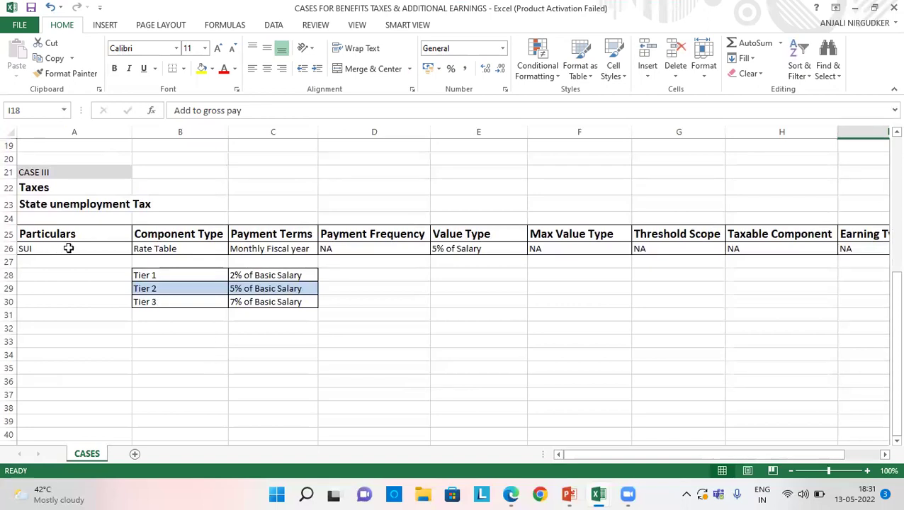
pyautogui.click(181, 247)
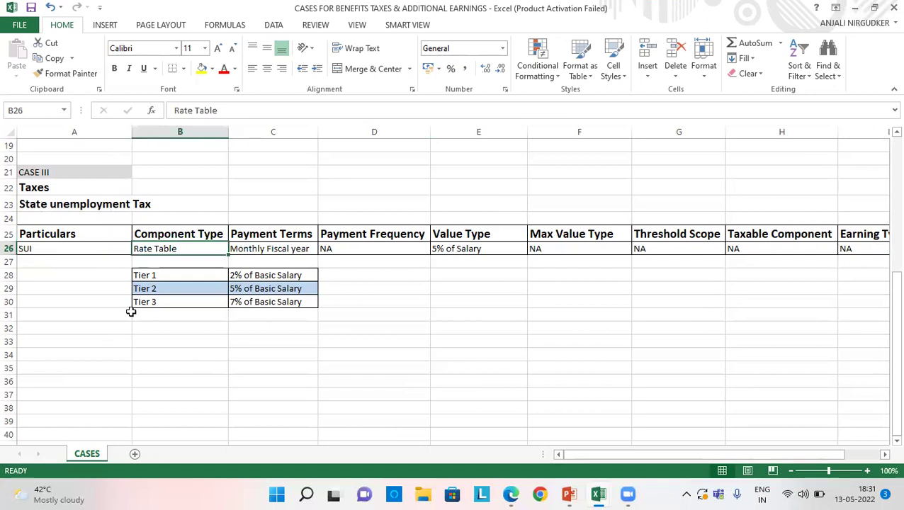
pyautogui.click(286, 249)
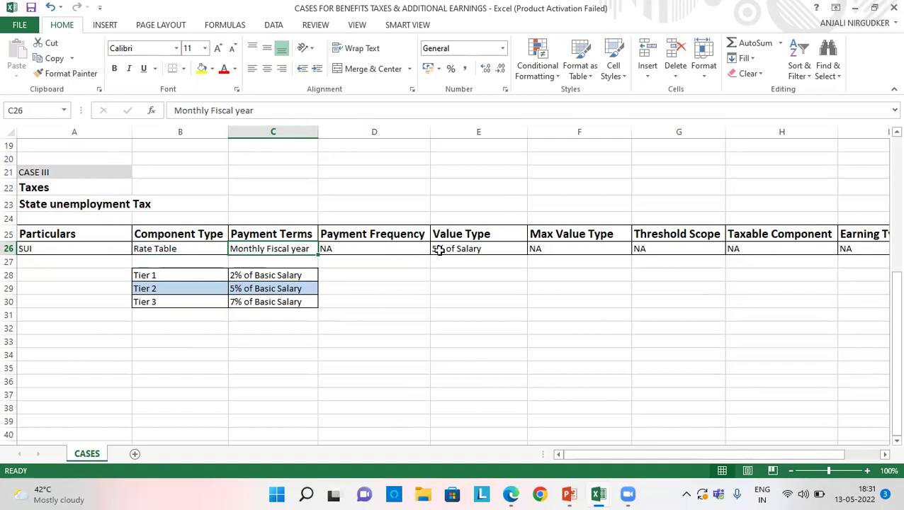
pyautogui.click(464, 233)
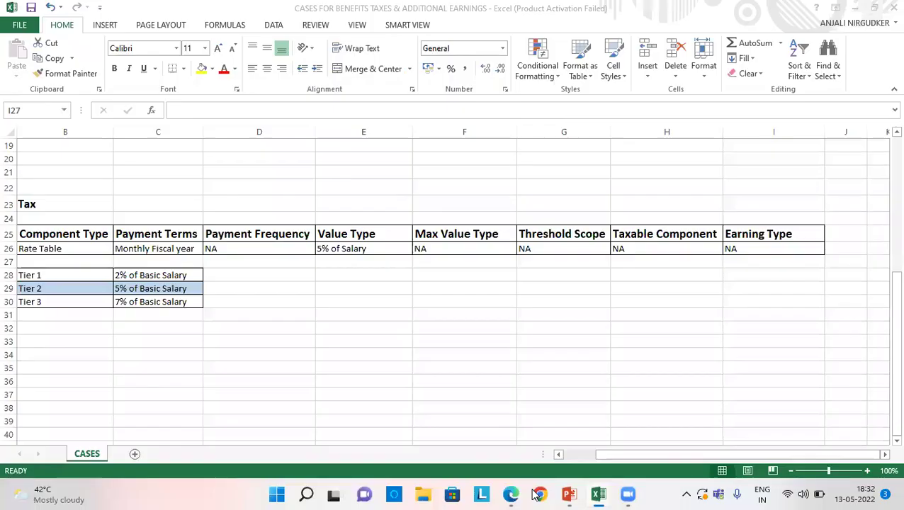
# - Switch to EPM Cloud in Edge, check the Finance Analyst row among the new hires, and reopen the employee details page
pyautogui.moveTo(510, 494)
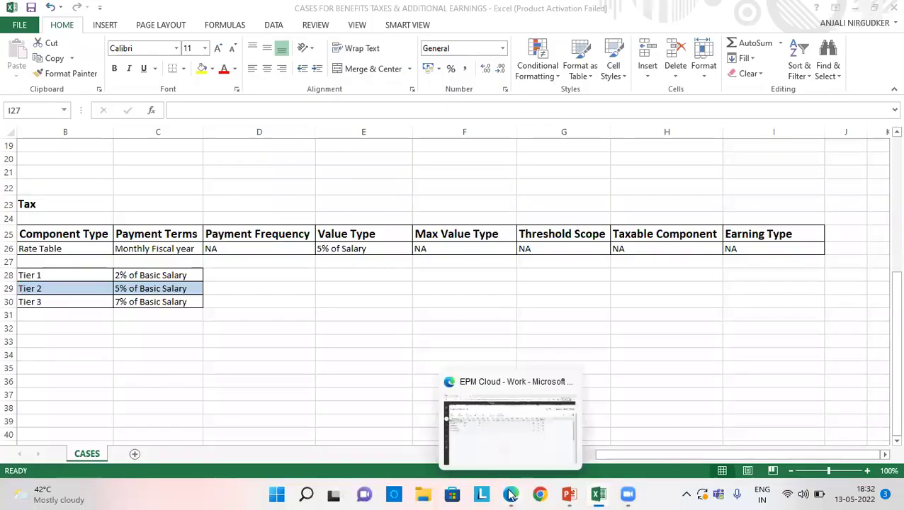
pyautogui.click(514, 435)
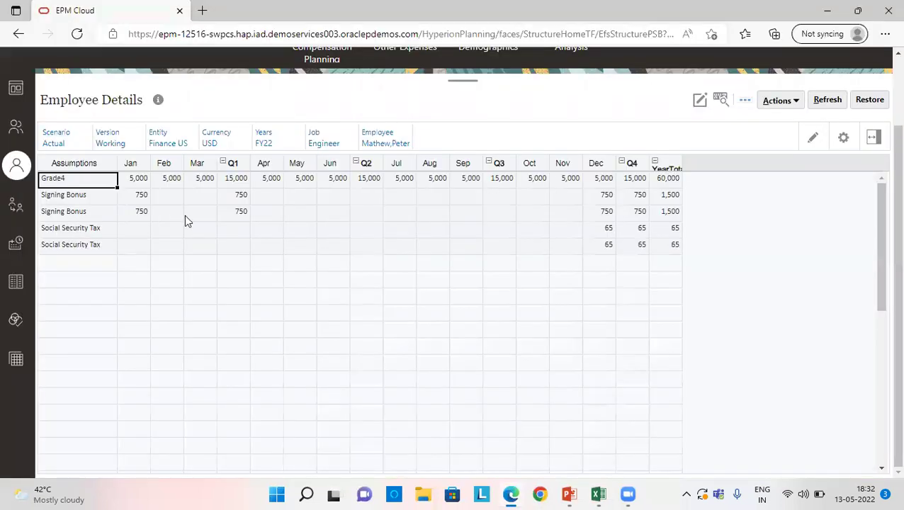
pyautogui.scroll(2, 184, 214)
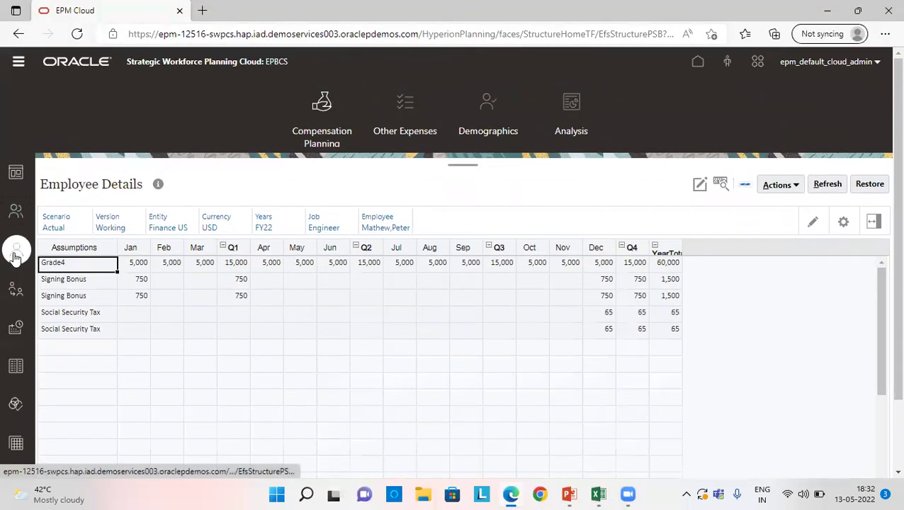
pyautogui.click(16, 253)
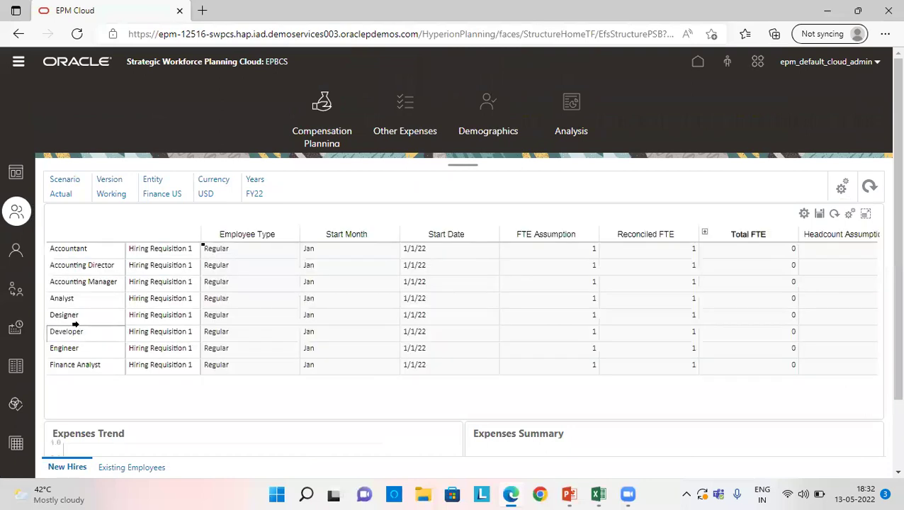
pyautogui.click(66, 366)
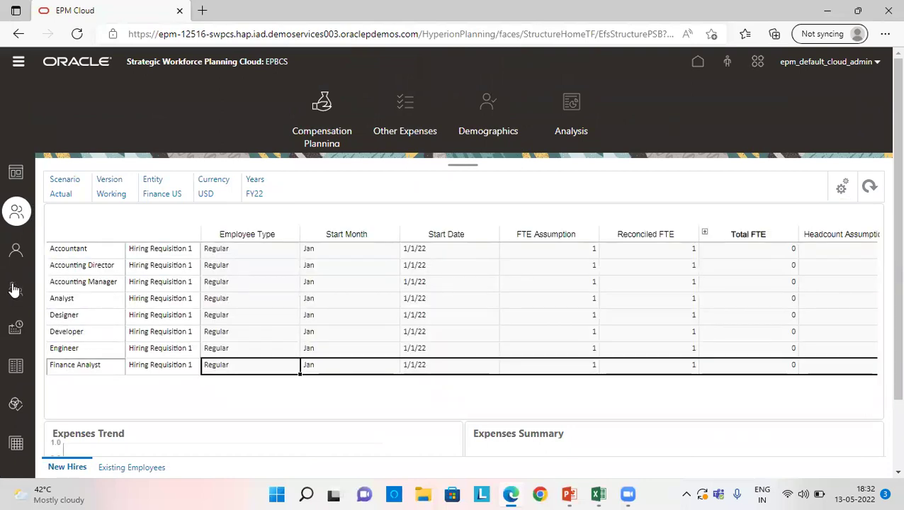
pyautogui.click(17, 258)
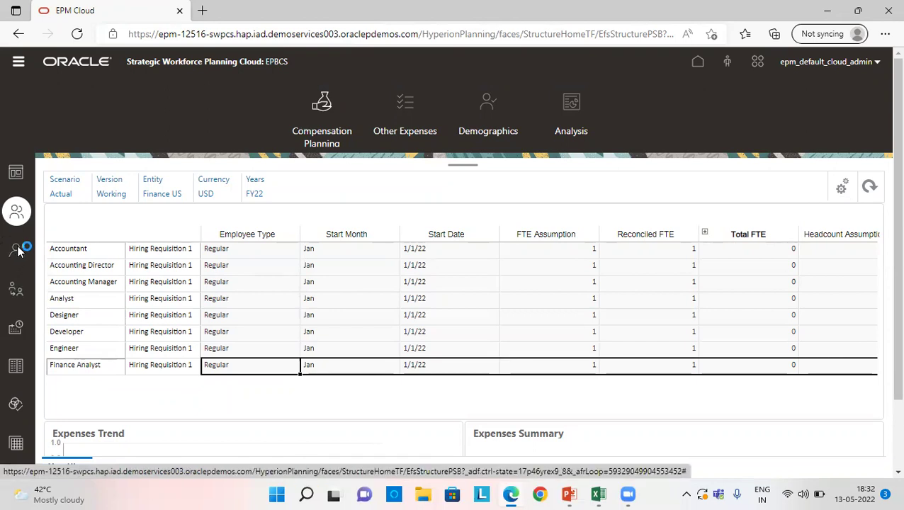
# - Set the job to Finance Analyst, choose the Case III employee, apply the selection and show the full Employee Details compensation grid
pyautogui.click(297, 222)
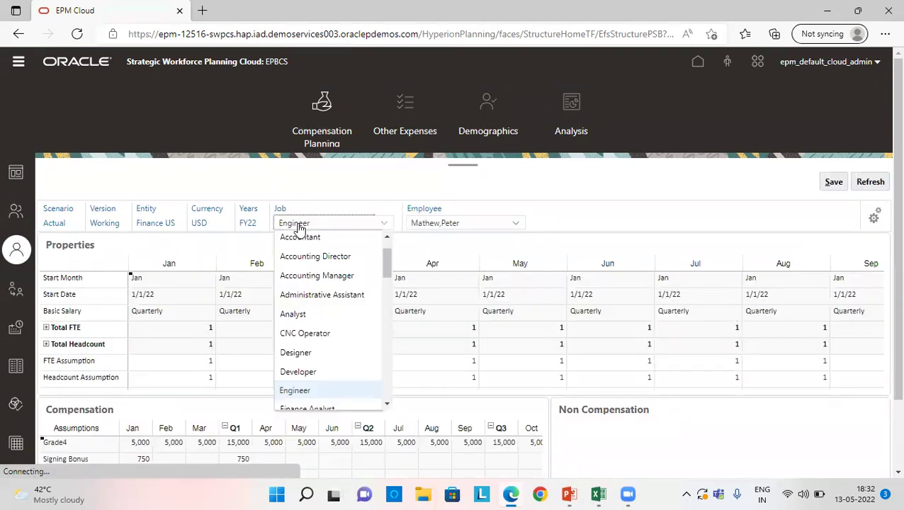
pyautogui.scroll(-2, 302, 369)
pyautogui.click(309, 372)
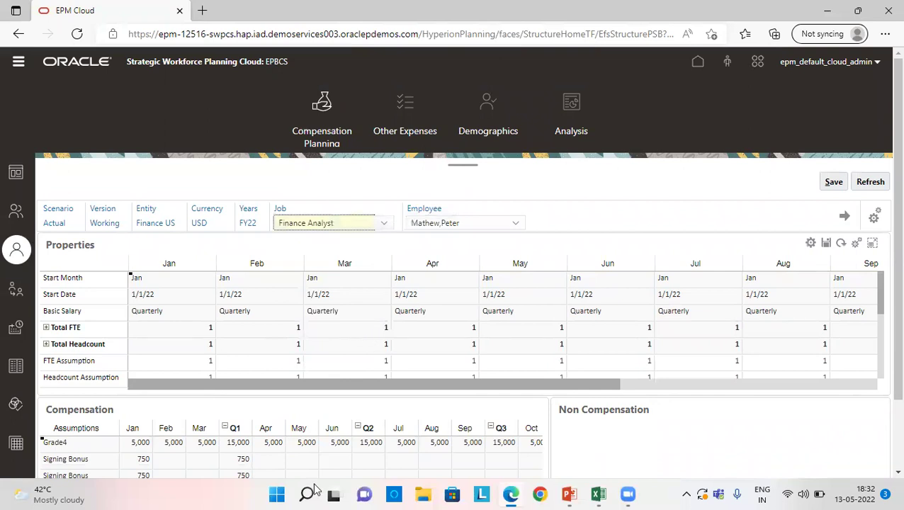
pyautogui.click(463, 225)
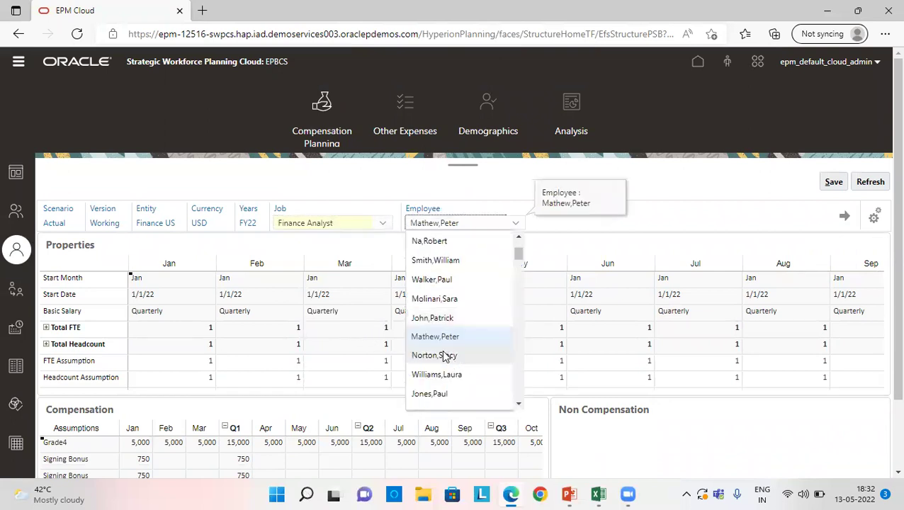
pyautogui.click(445, 354)
pyautogui.click(843, 220)
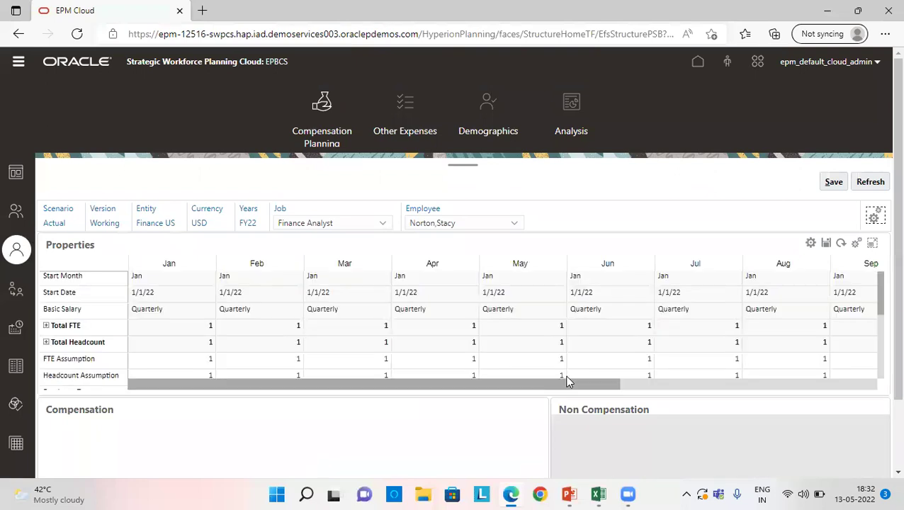
pyautogui.scroll(-3, 316, 317)
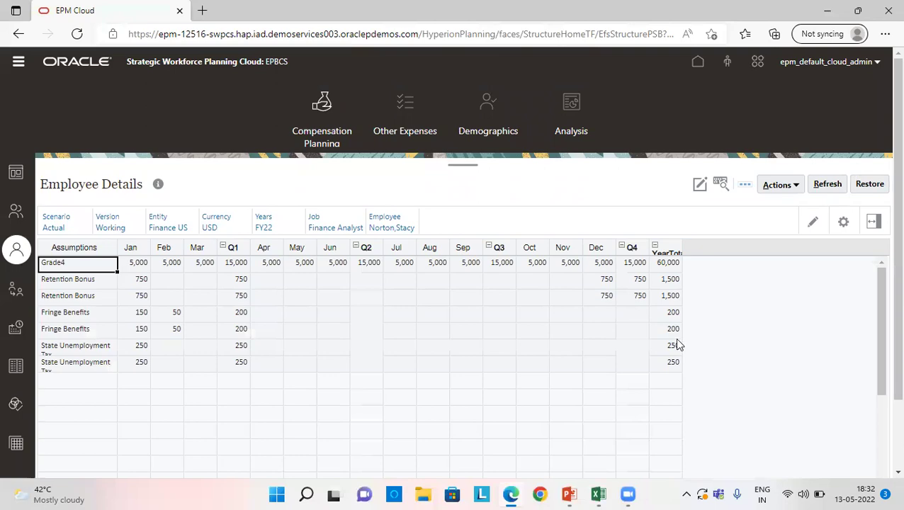
# - Switch to the EPBCS-Hands On1 workbook and open the Case III sheet
pyautogui.click(595, 494)
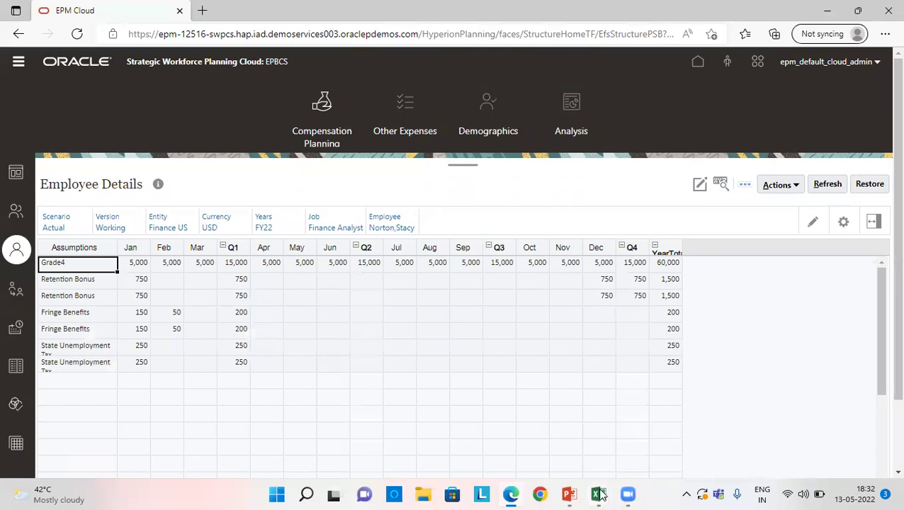
pyautogui.click(638, 429)
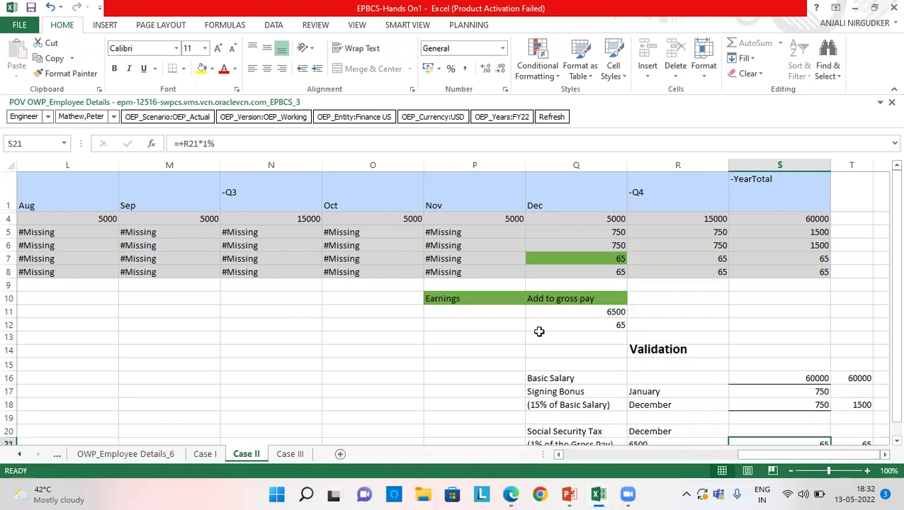
pyautogui.click(721, 408)
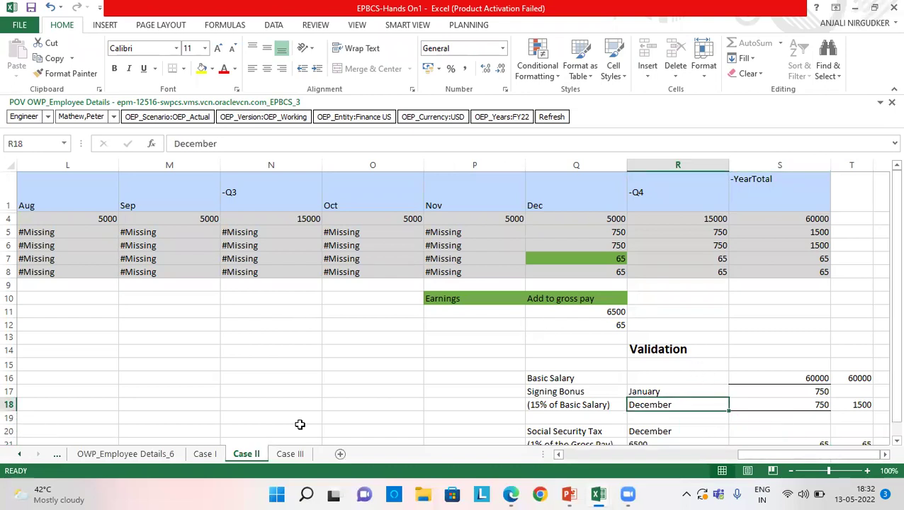
pyautogui.click(55, 459)
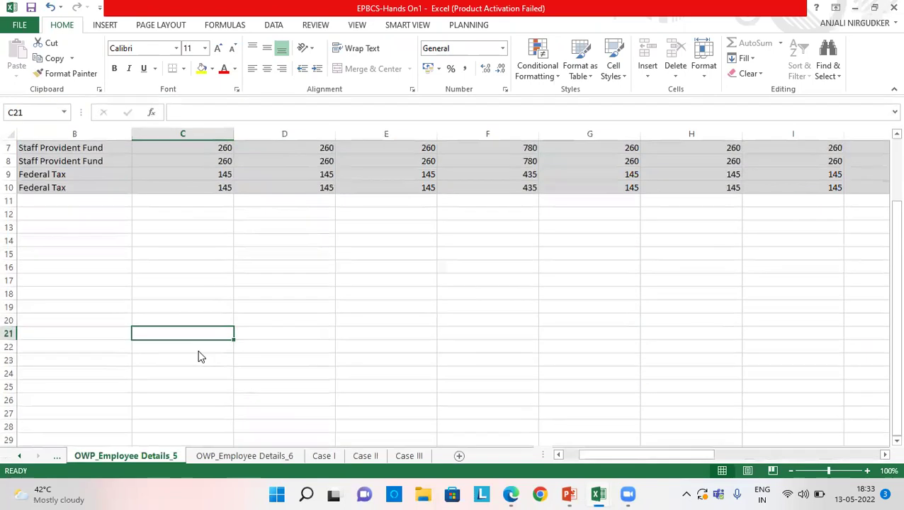
pyautogui.click(405, 455)
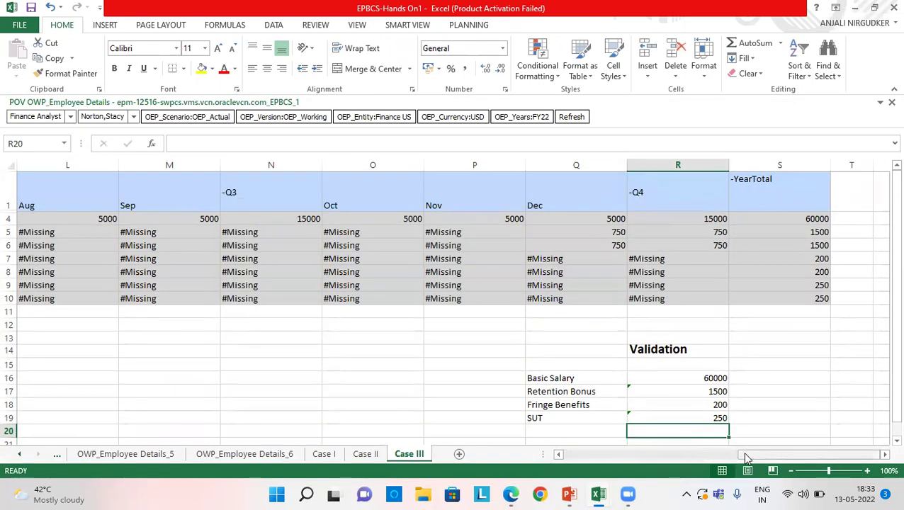
# - Compare Basic Salary, Retention Bonus and Fringe Benefits in the Case III Validation section with the YearTotal figures
pyautogui.click(692, 375)
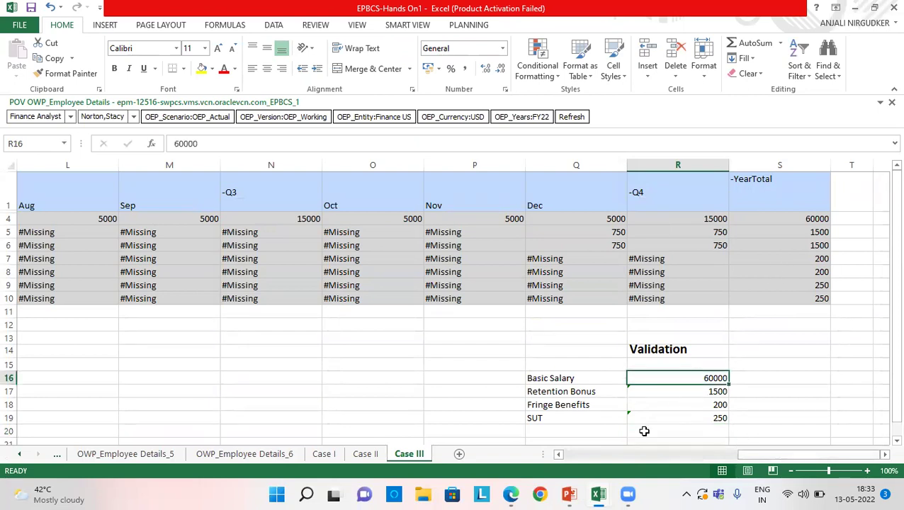
pyautogui.click(687, 391)
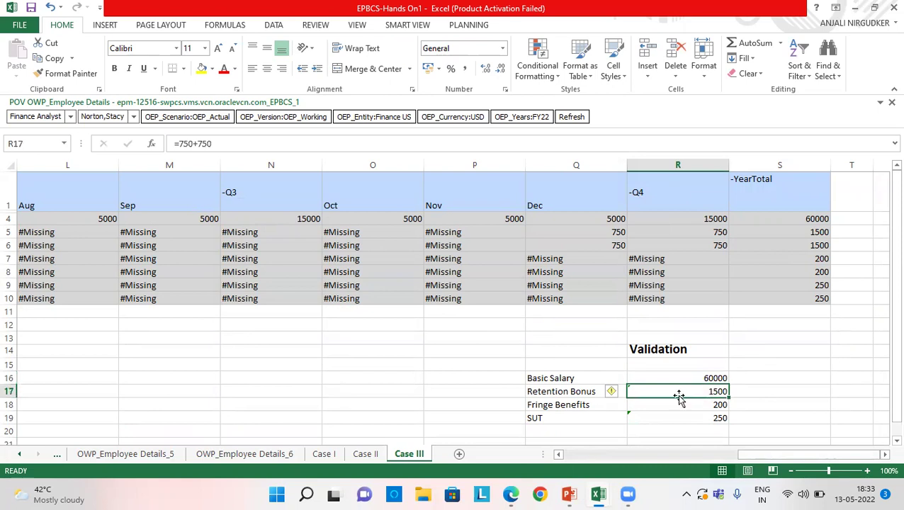
pyautogui.click(575, 405)
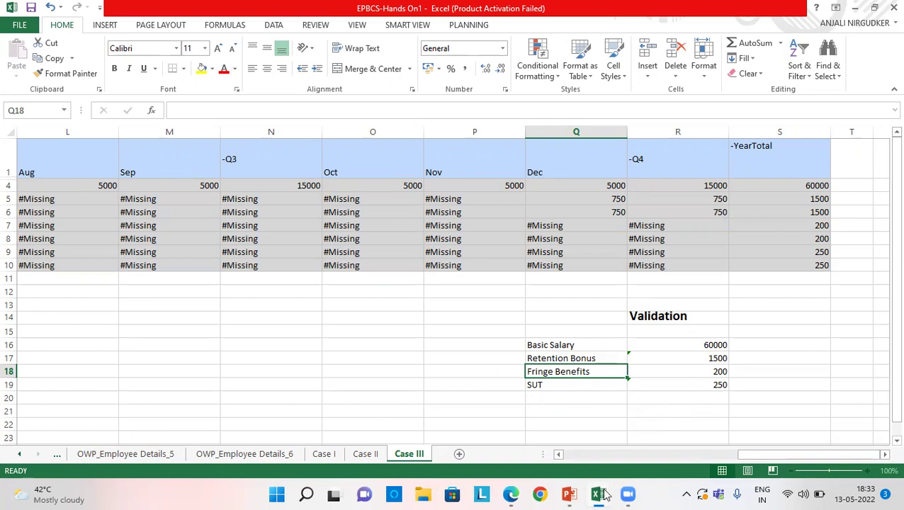
# - Return to EPM Cloud and view the Case III employee's compensation figures in the Employee Details grid
pyautogui.moveTo(599, 494)
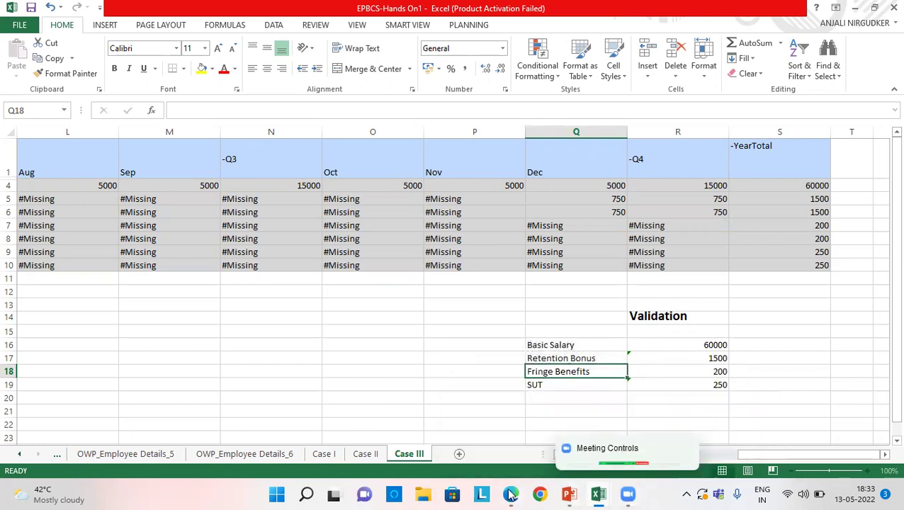
pyautogui.moveTo(510, 494)
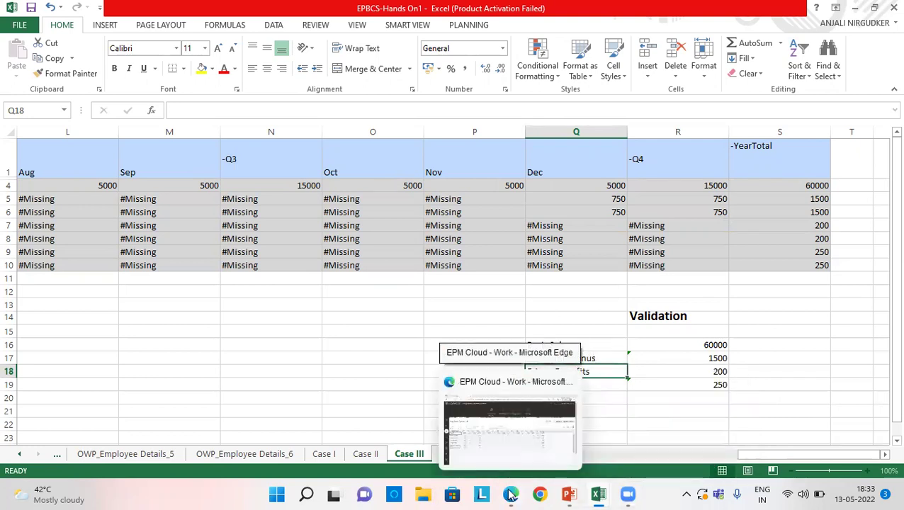
pyautogui.click(500, 443)
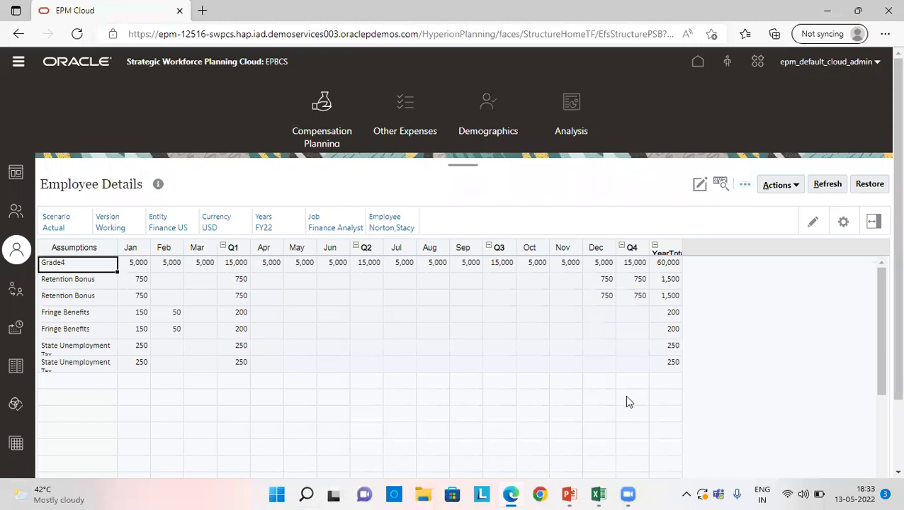